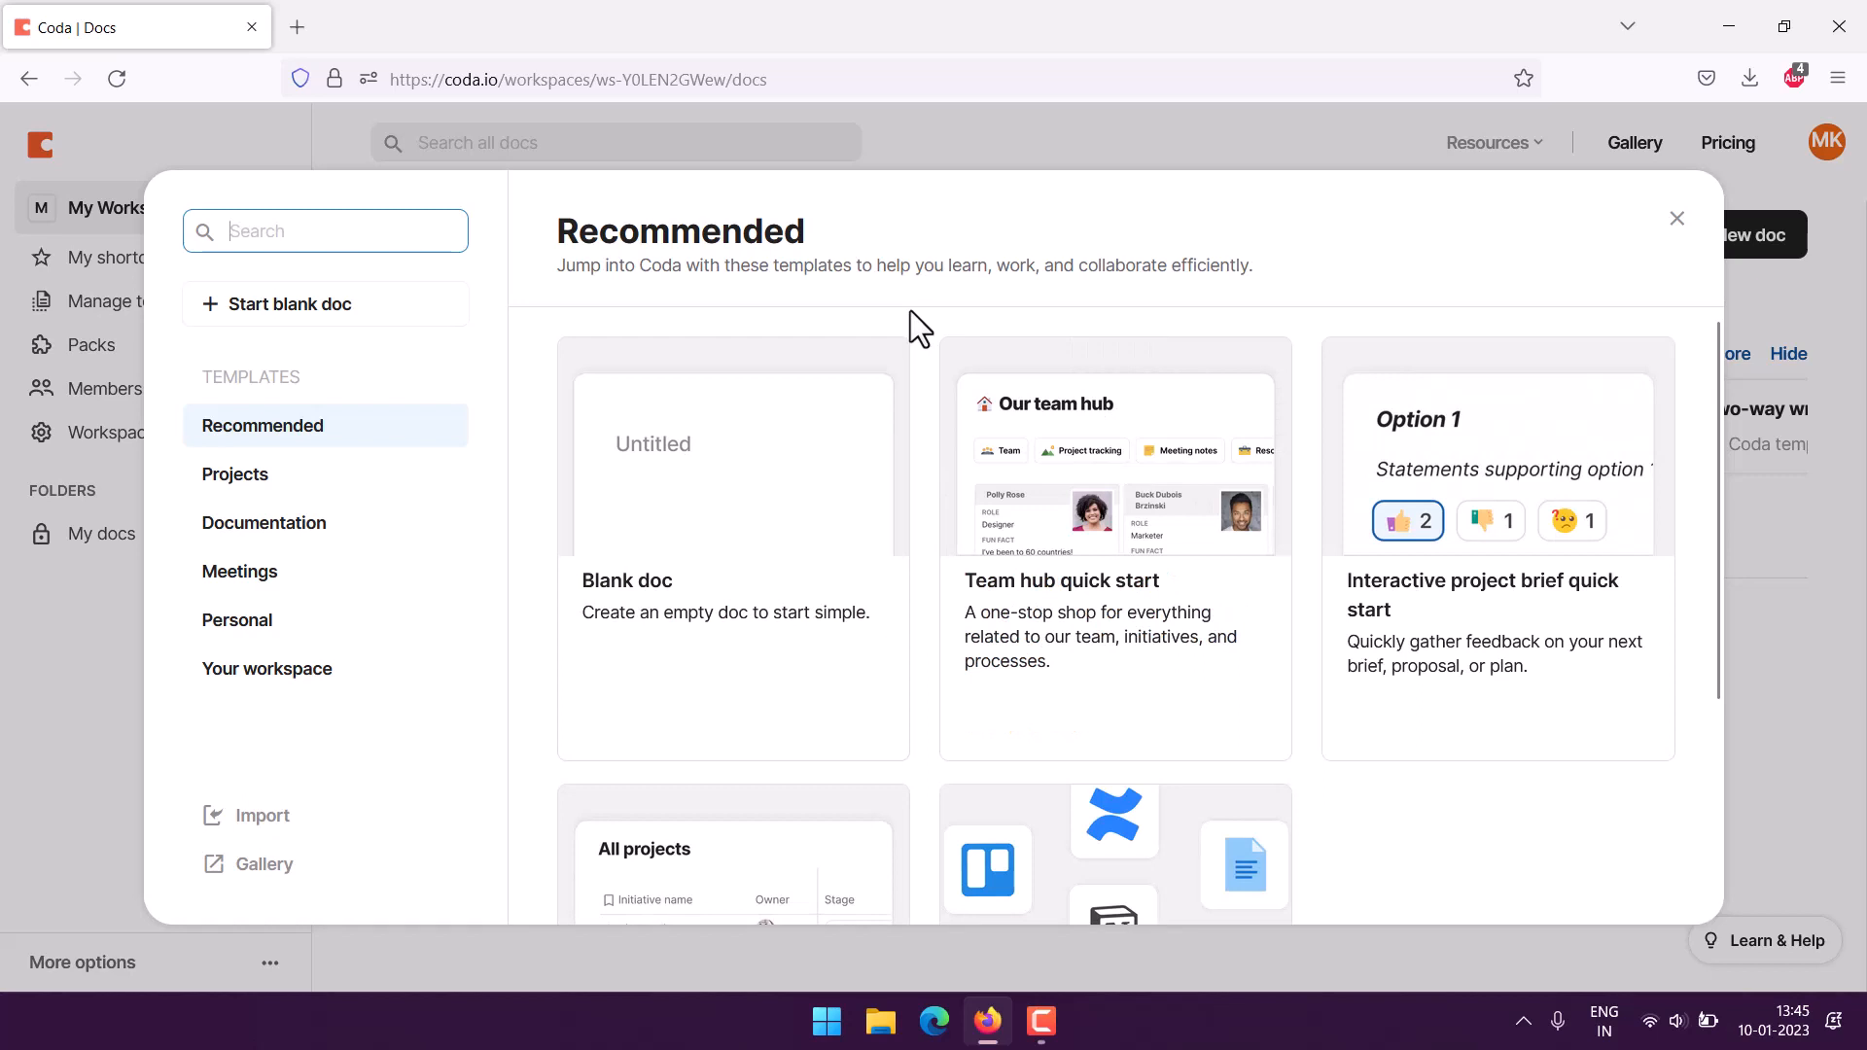
Start a blank doc and title its page "Time log tracker"
{"action": "left_click", "coordinate": [290, 313]}
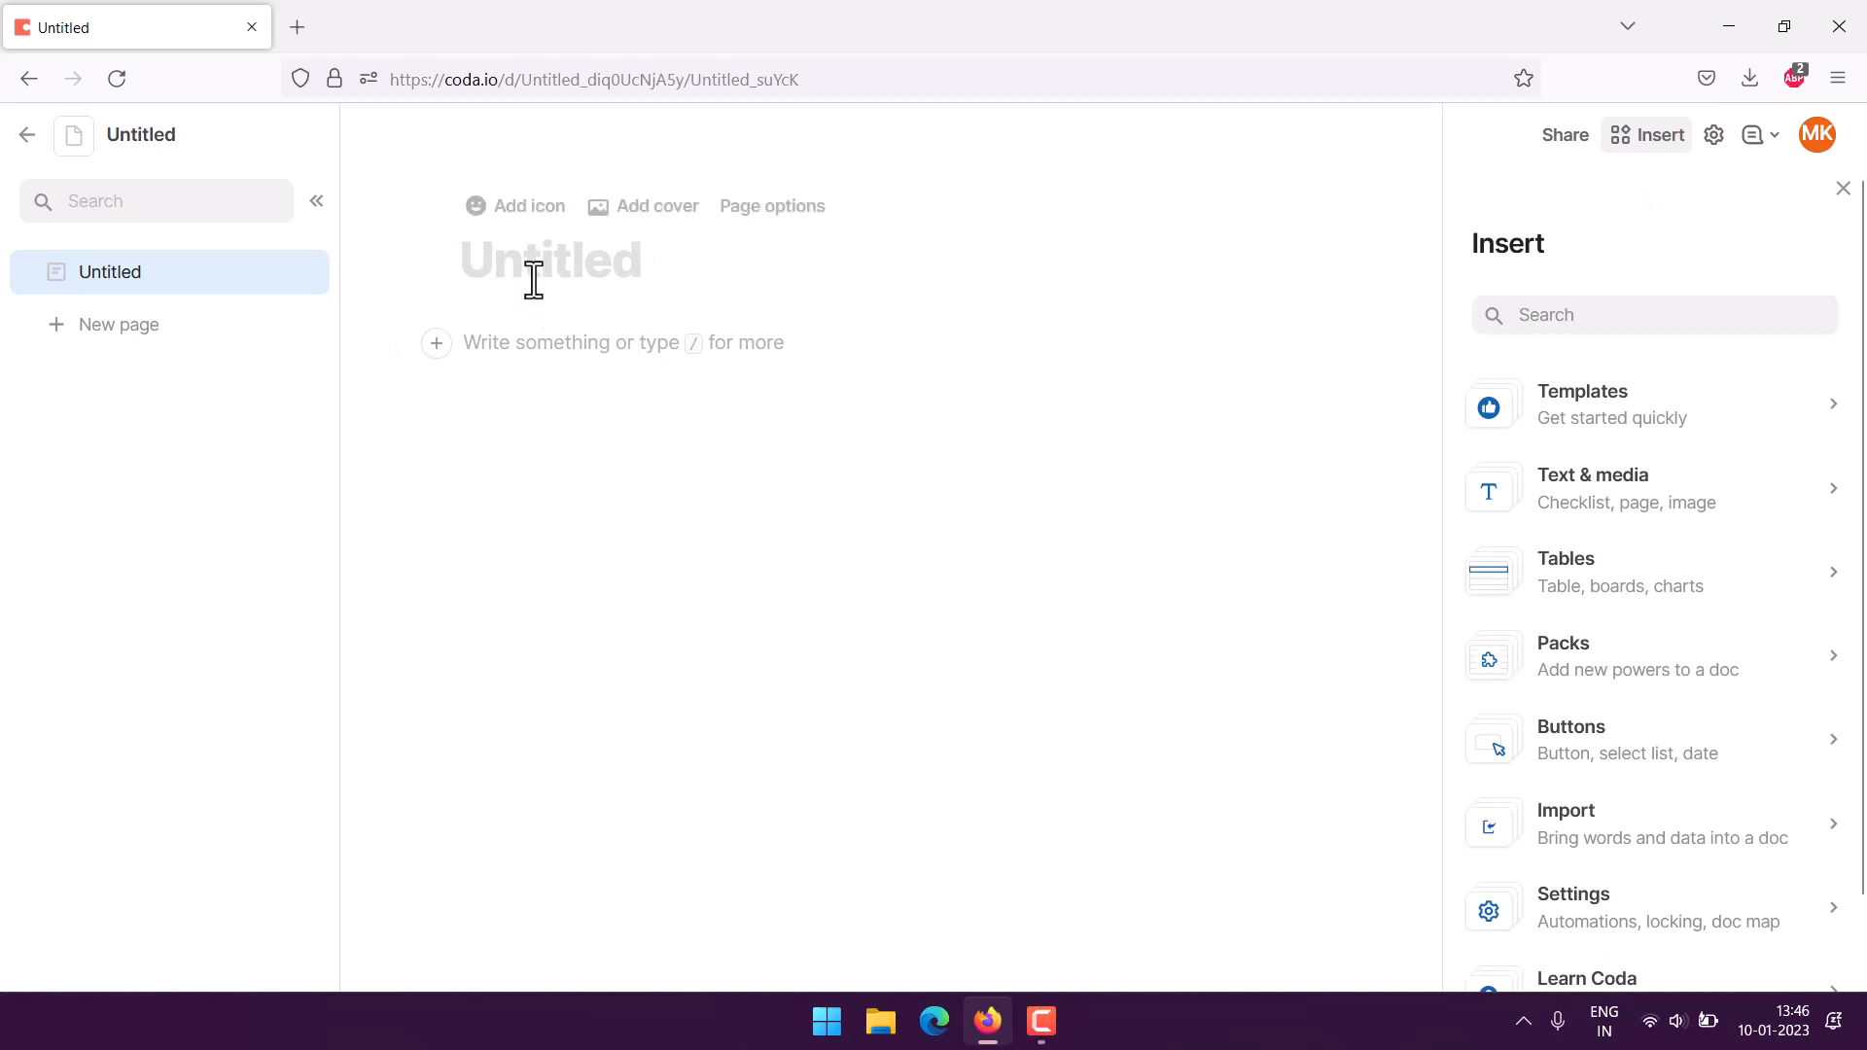
{"action": "type", "text": "Time l"}
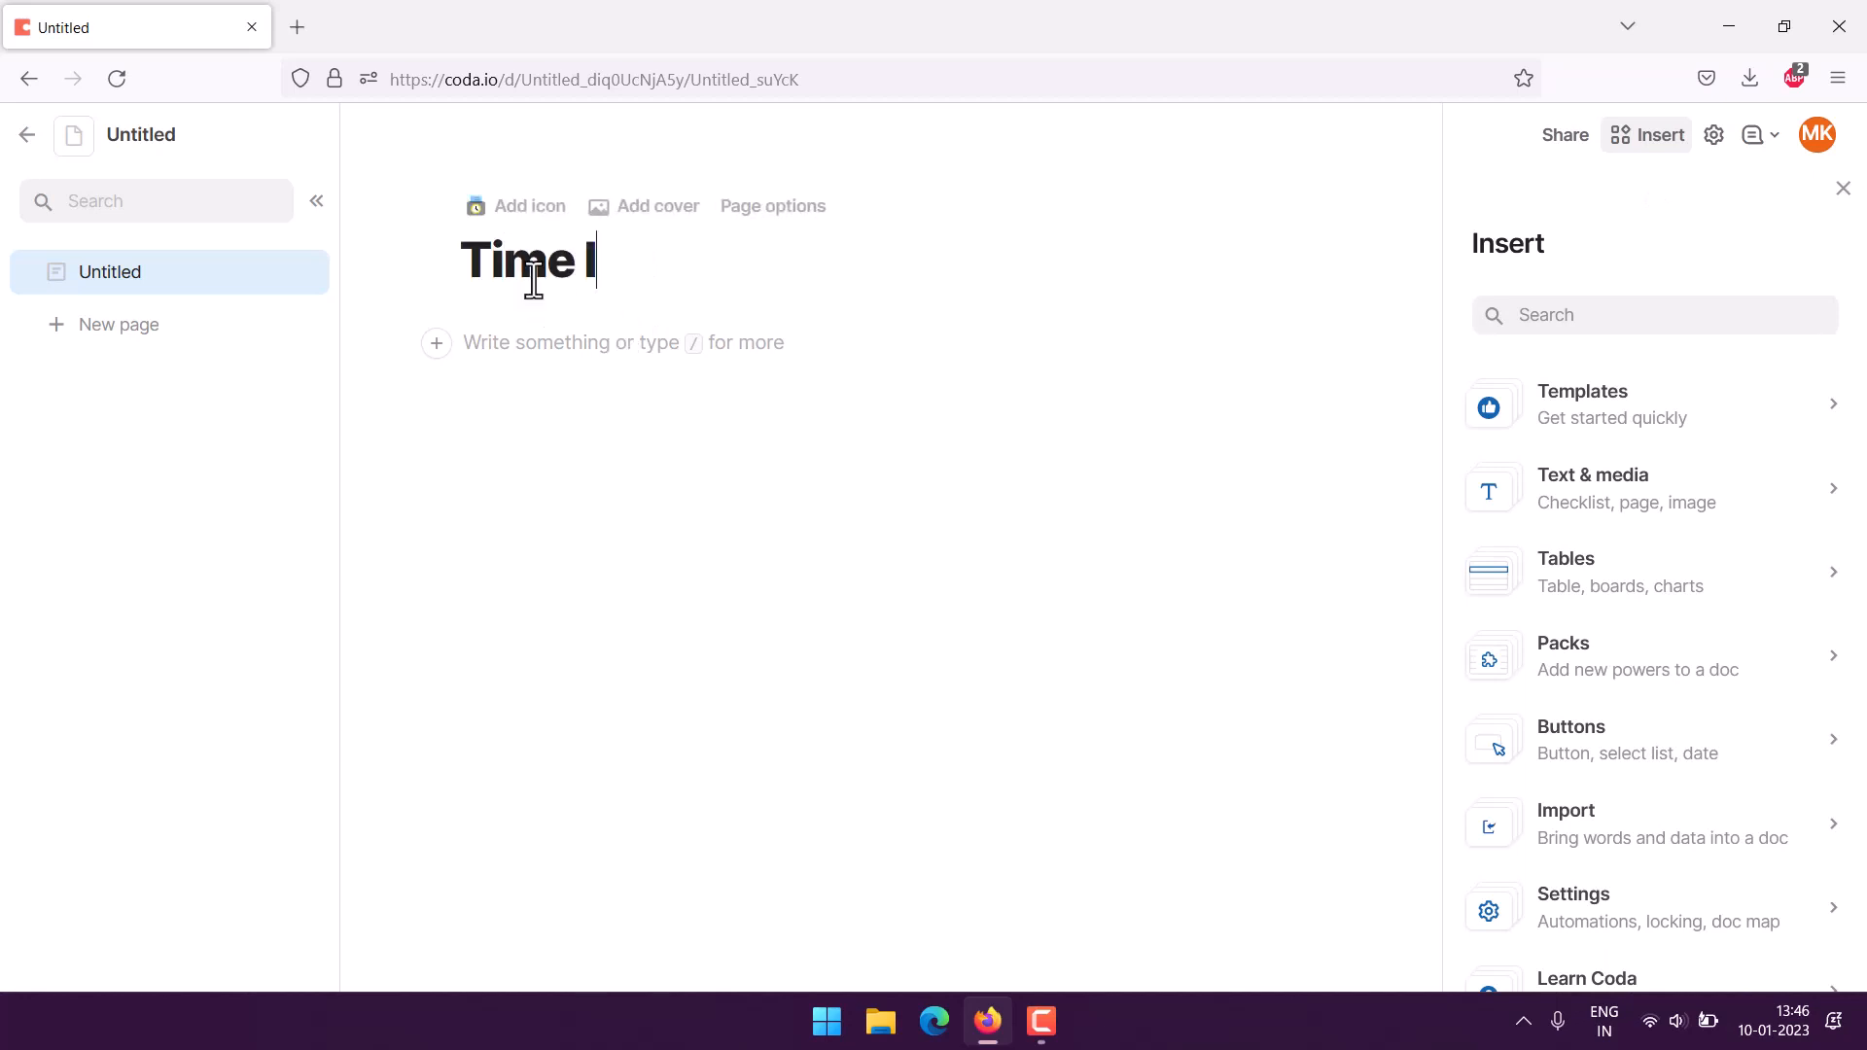
{"action": "type", "text": "og tracker"}
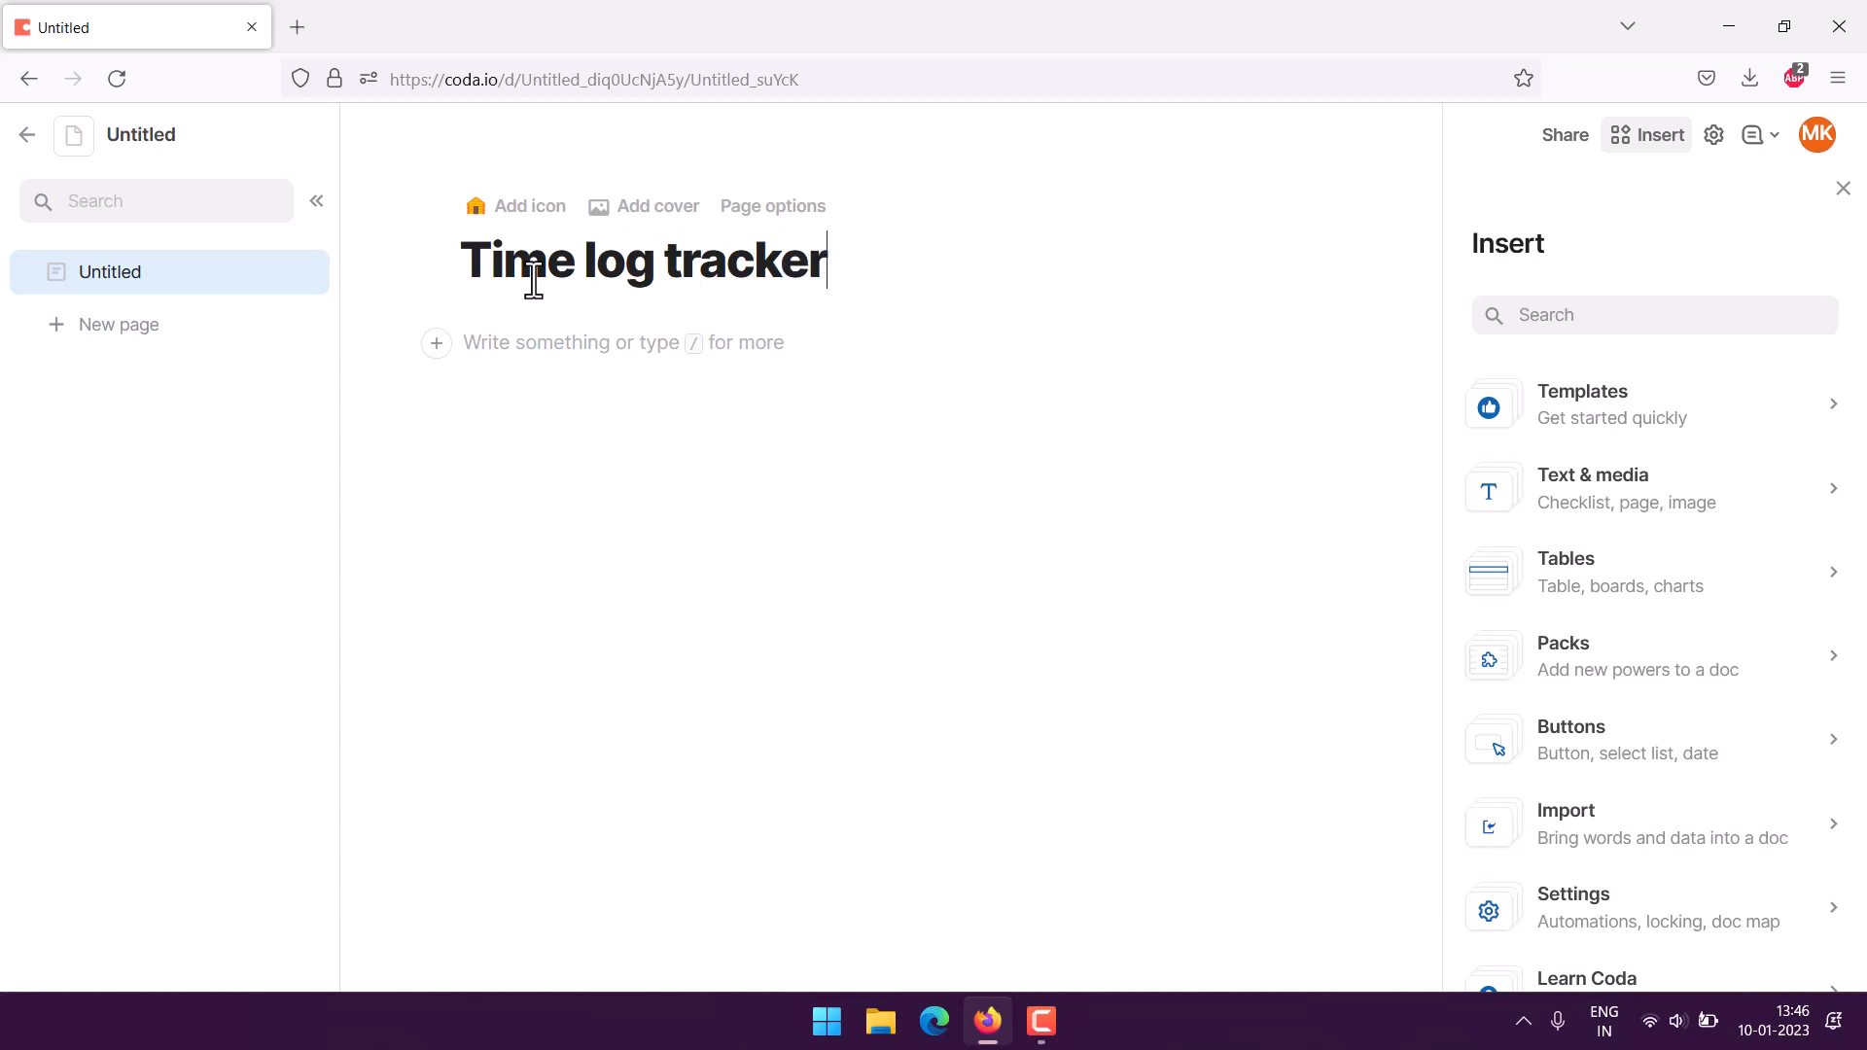
{"action": "key", "text": "Return"}
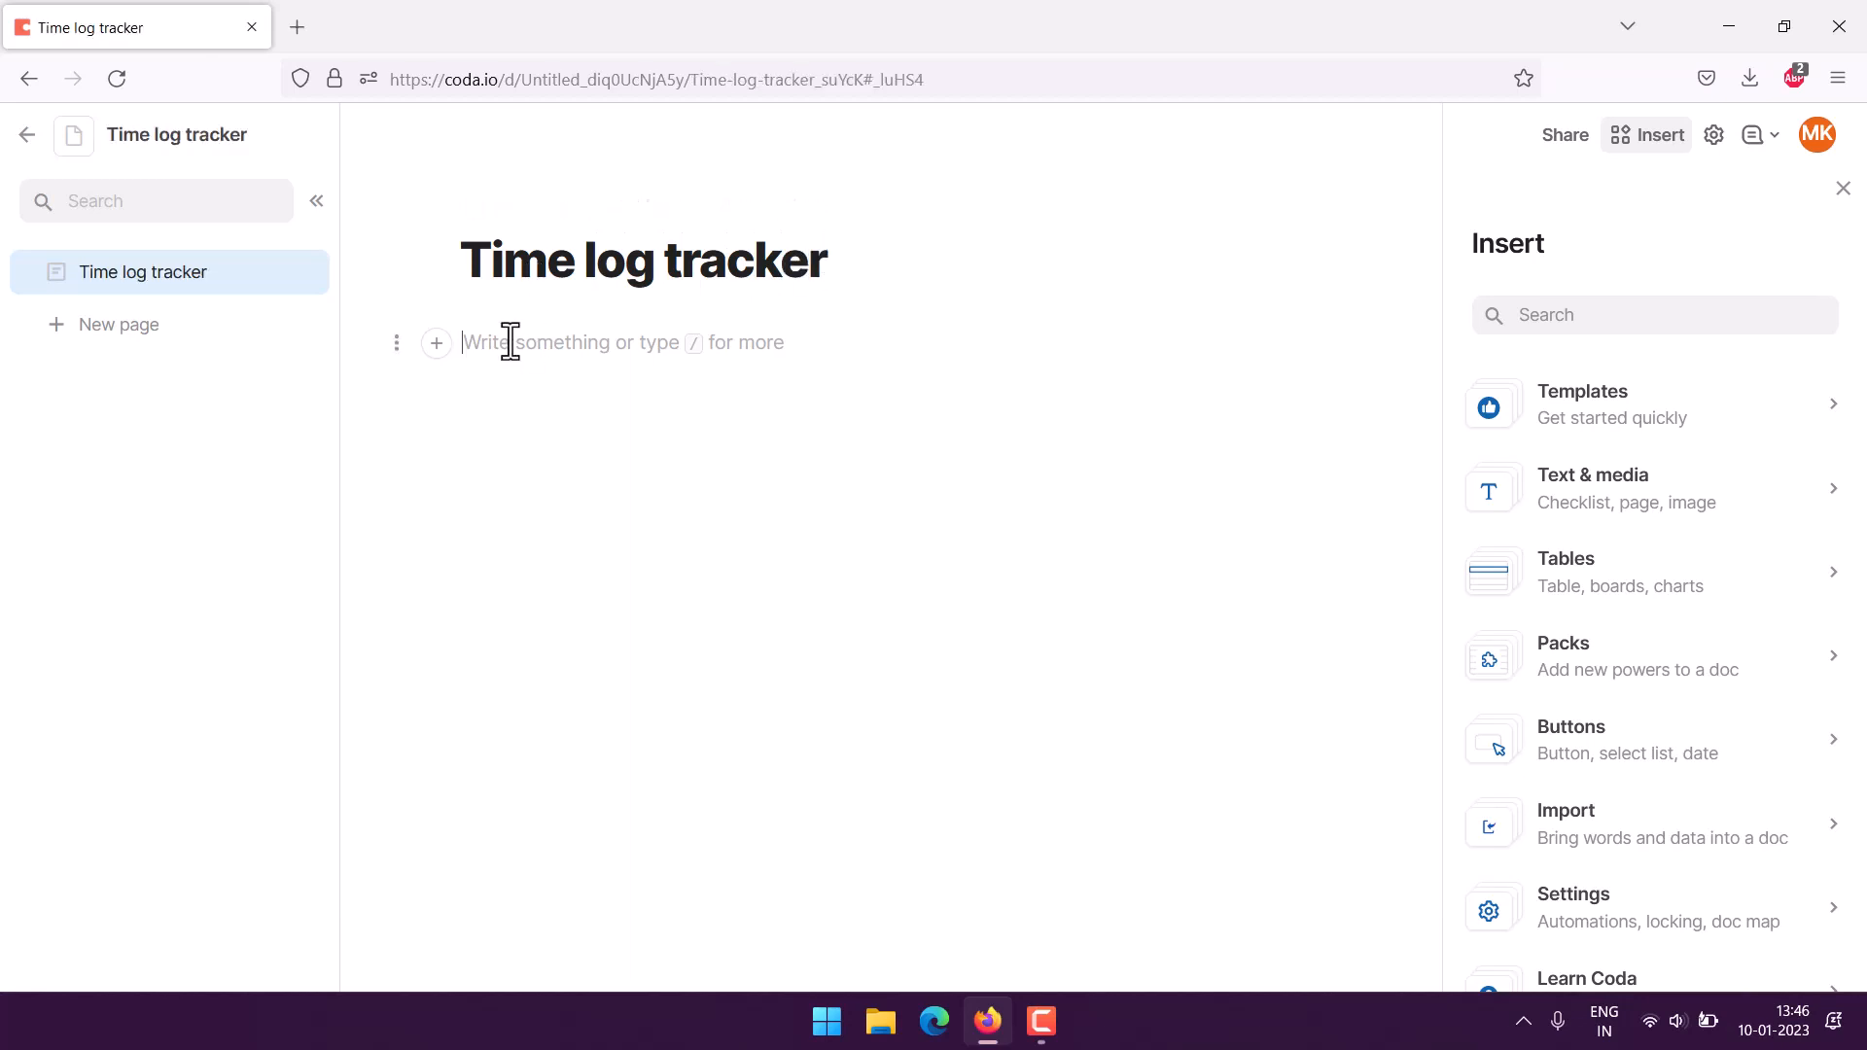
Insert a table below the page title and go through its three-part introductory tour until it closes
{"action": "type", "text": "/"}
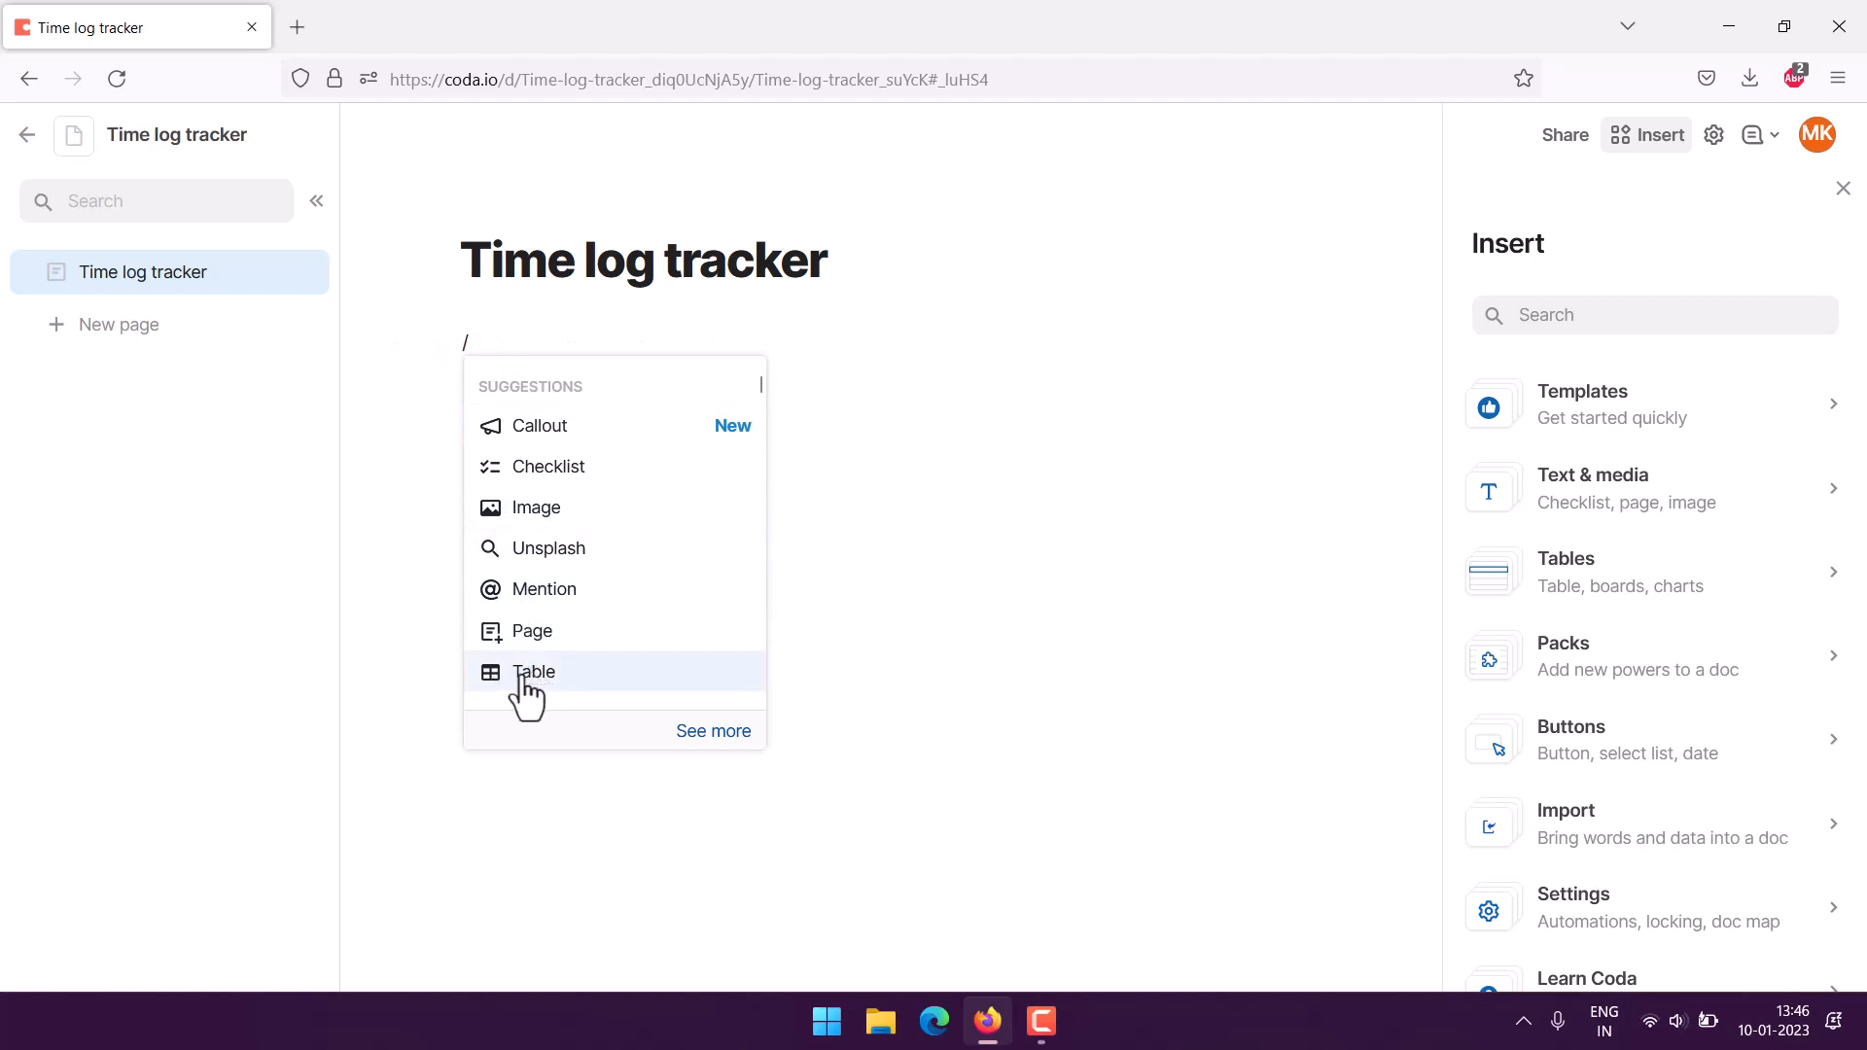
{"action": "key", "text": "Return"}
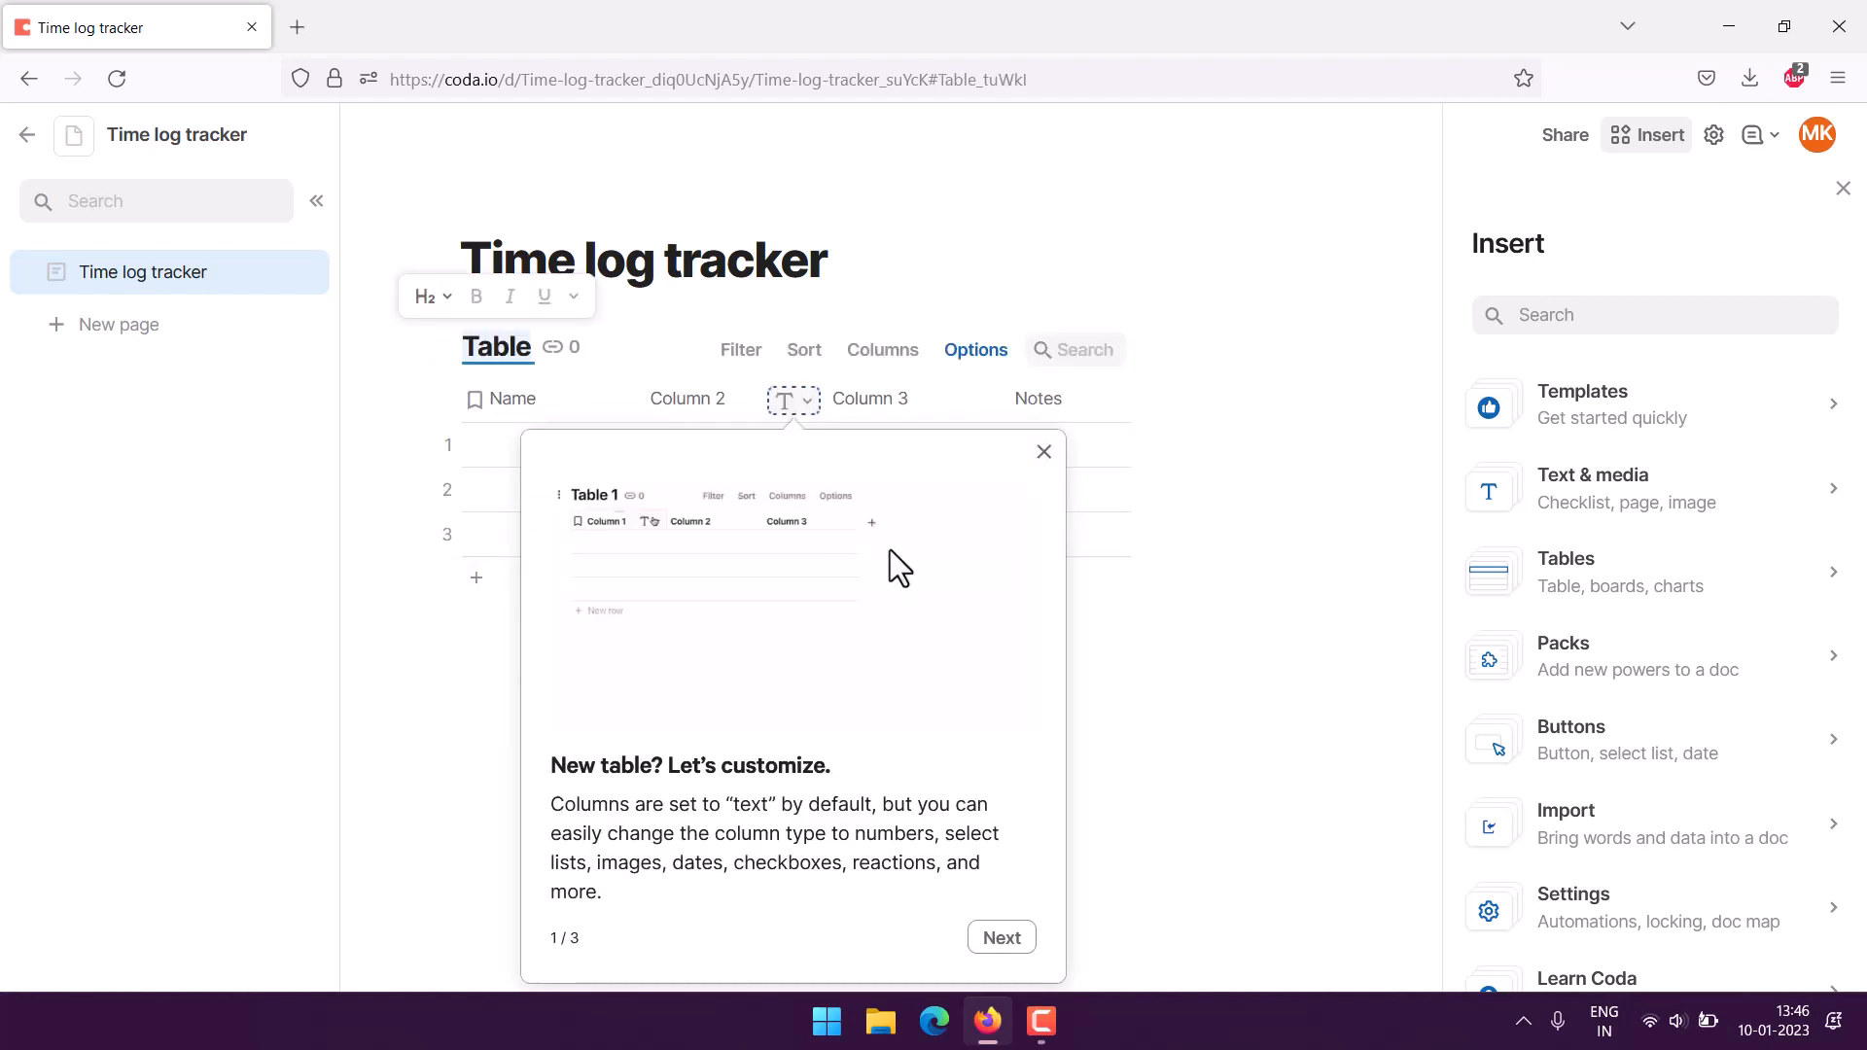
{"action": "left_click", "coordinate": [534, 405]}
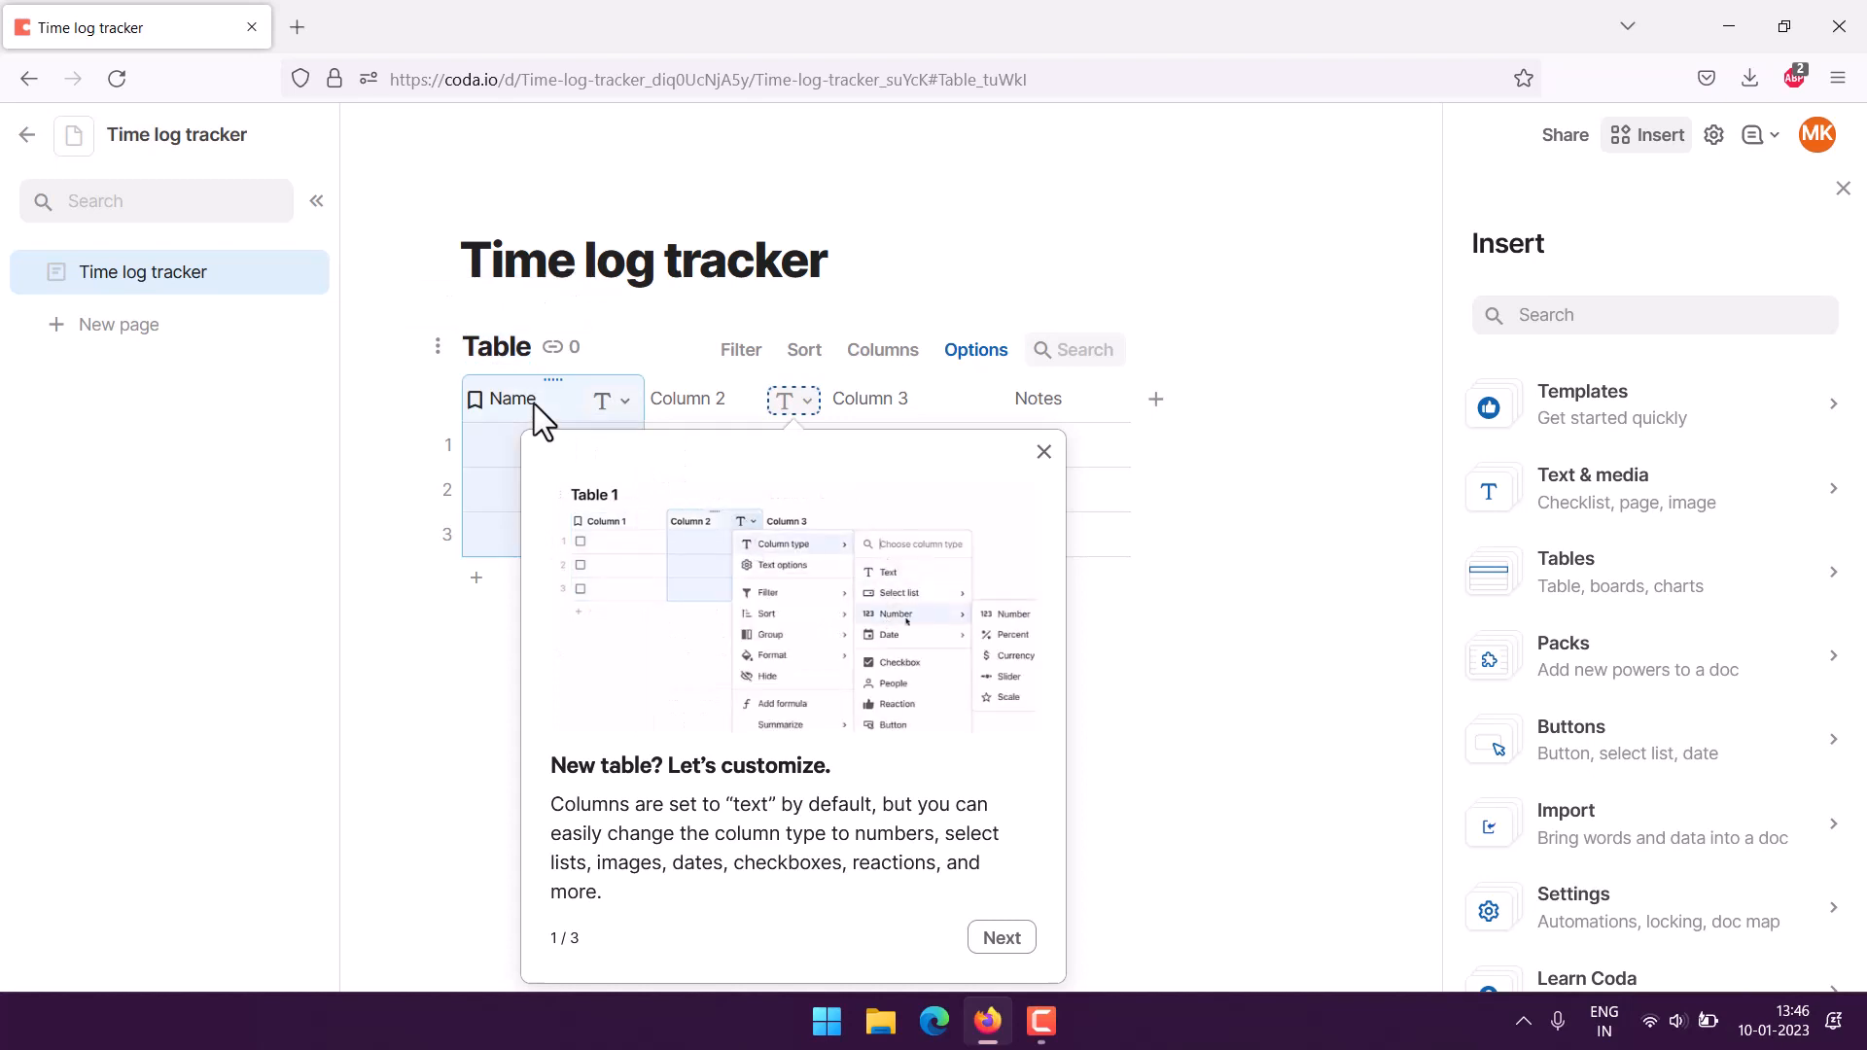
{"action": "left_click", "coordinate": [1002, 939]}
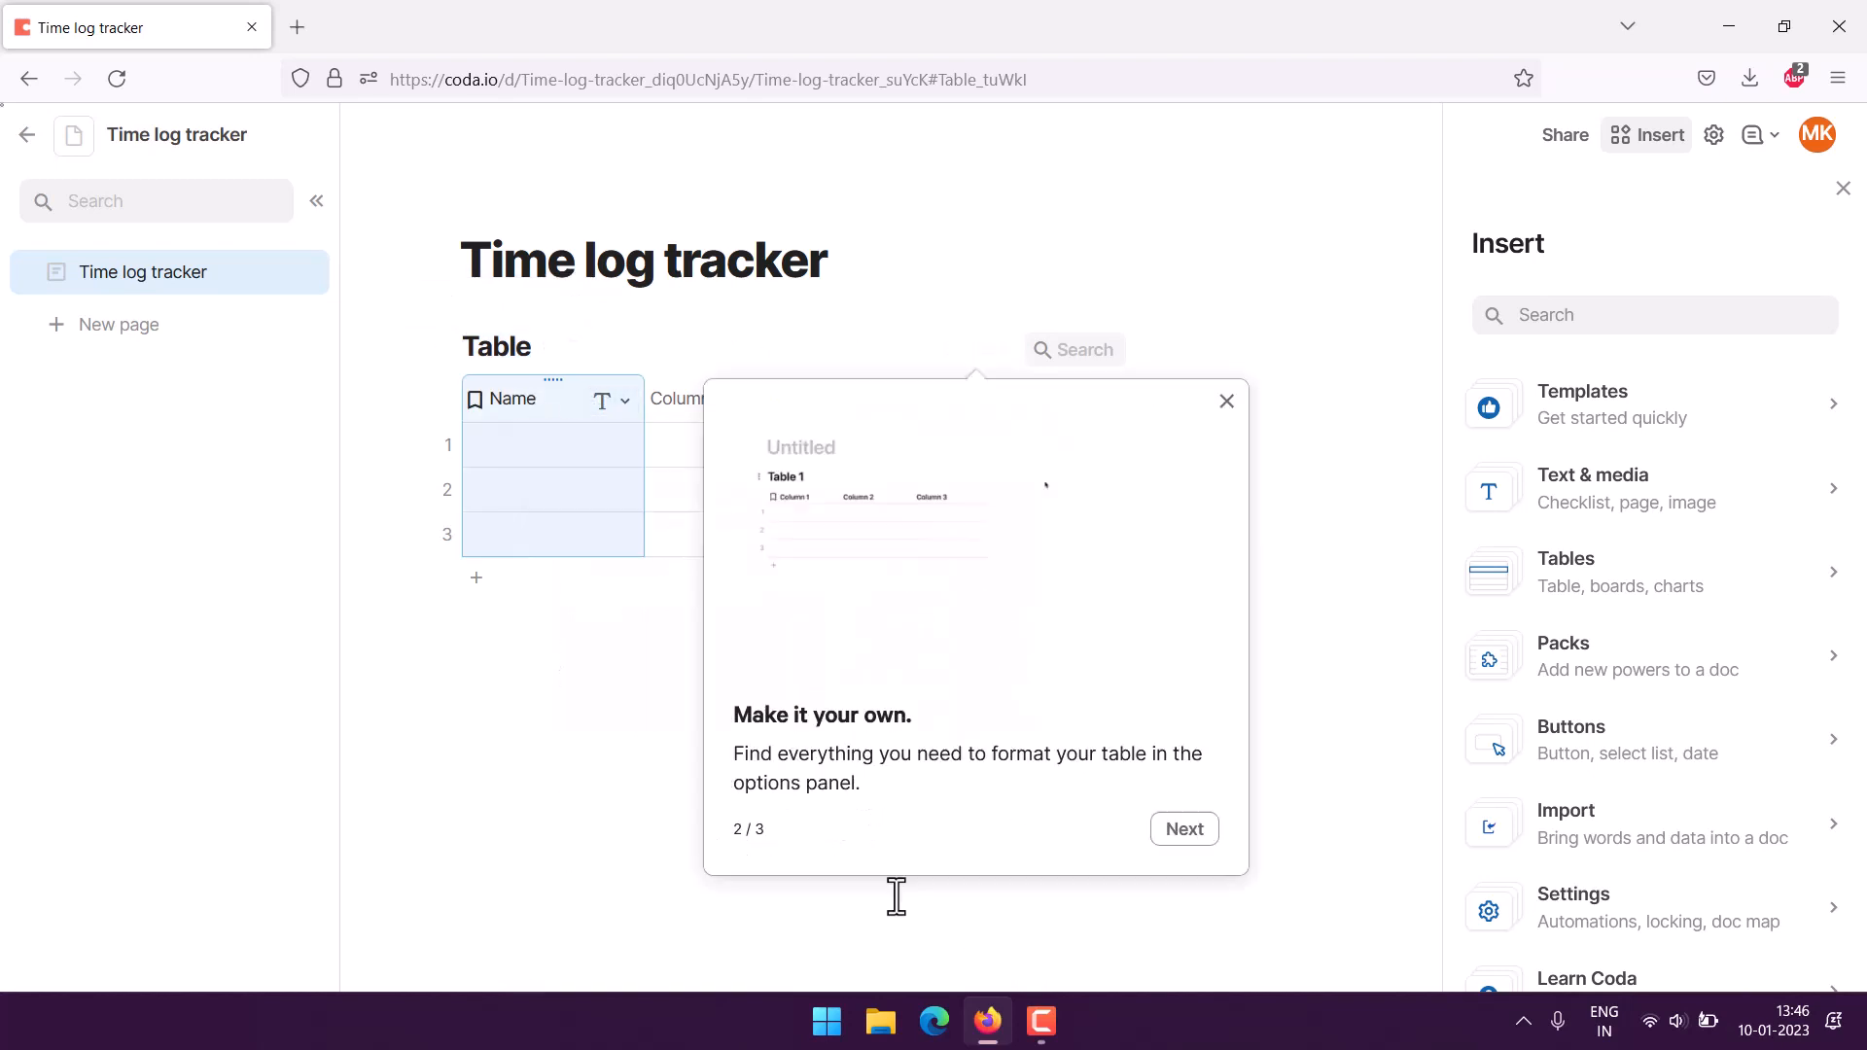
{"action": "left_click", "coordinate": [1182, 833]}
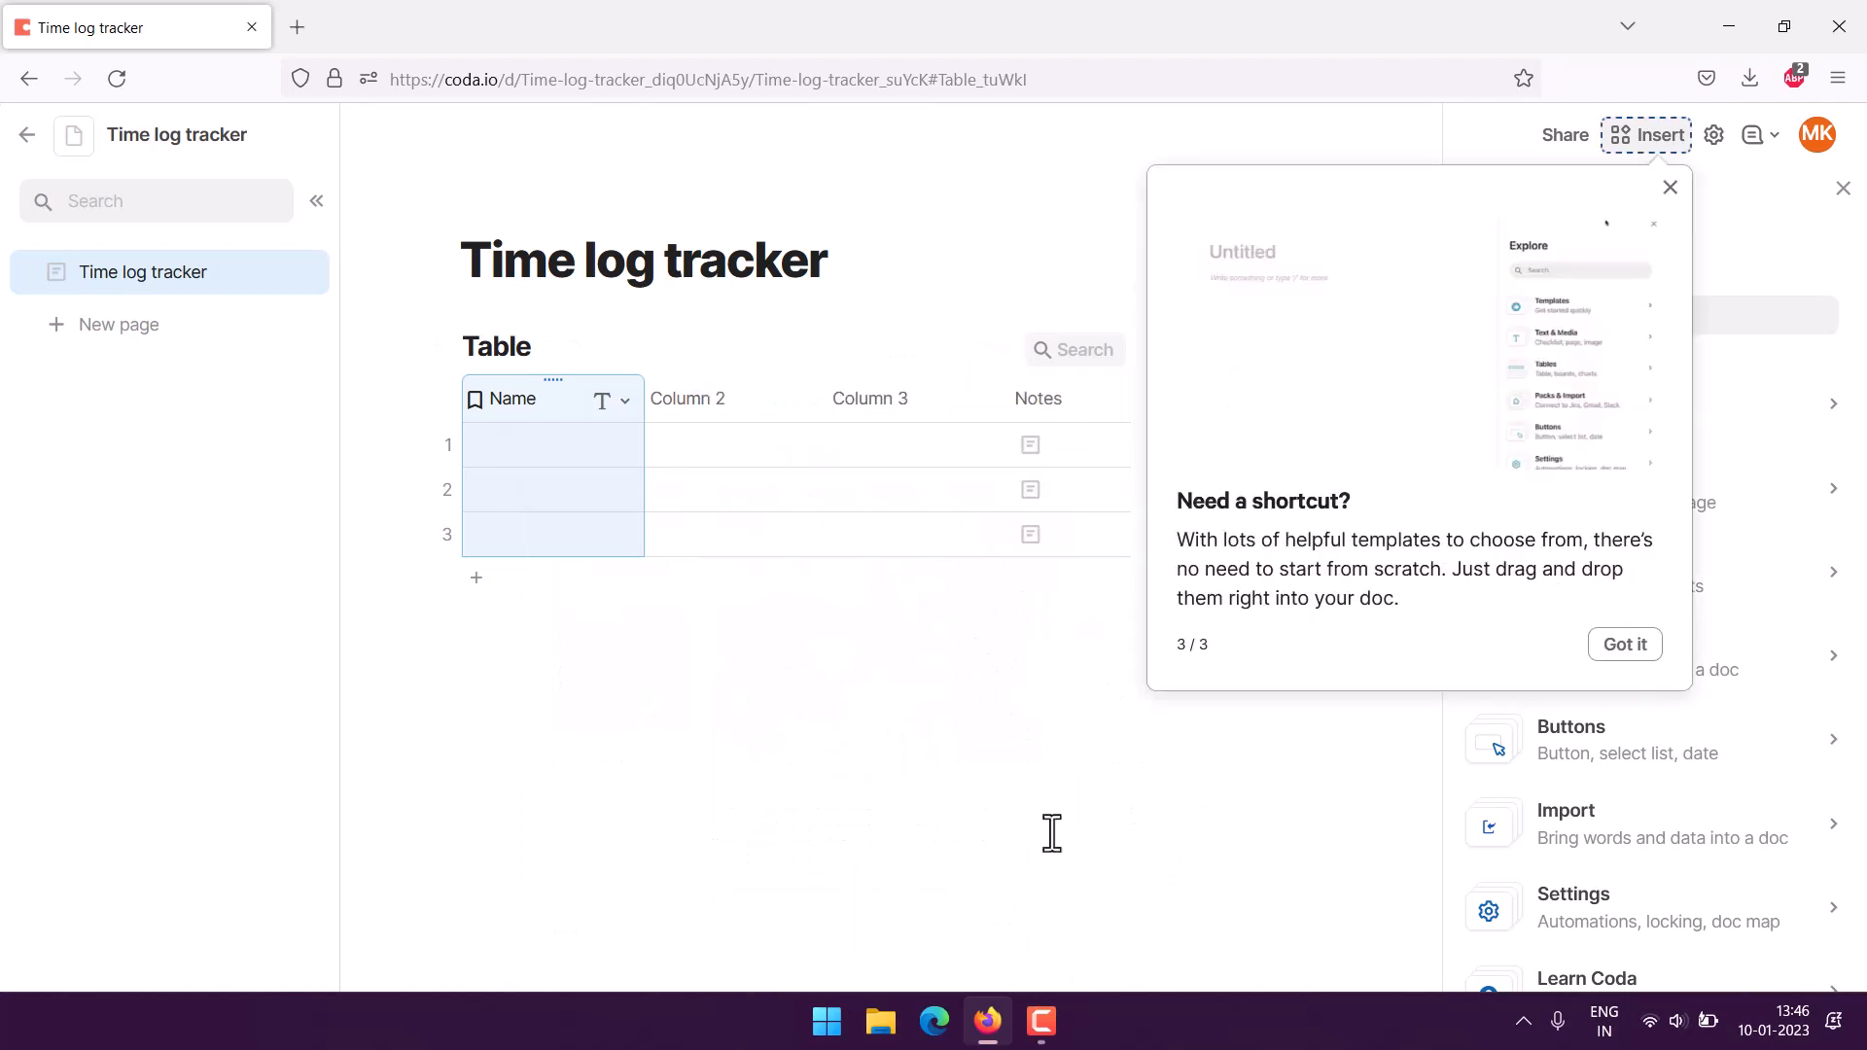
{"action": "left_click", "coordinate": [1625, 644]}
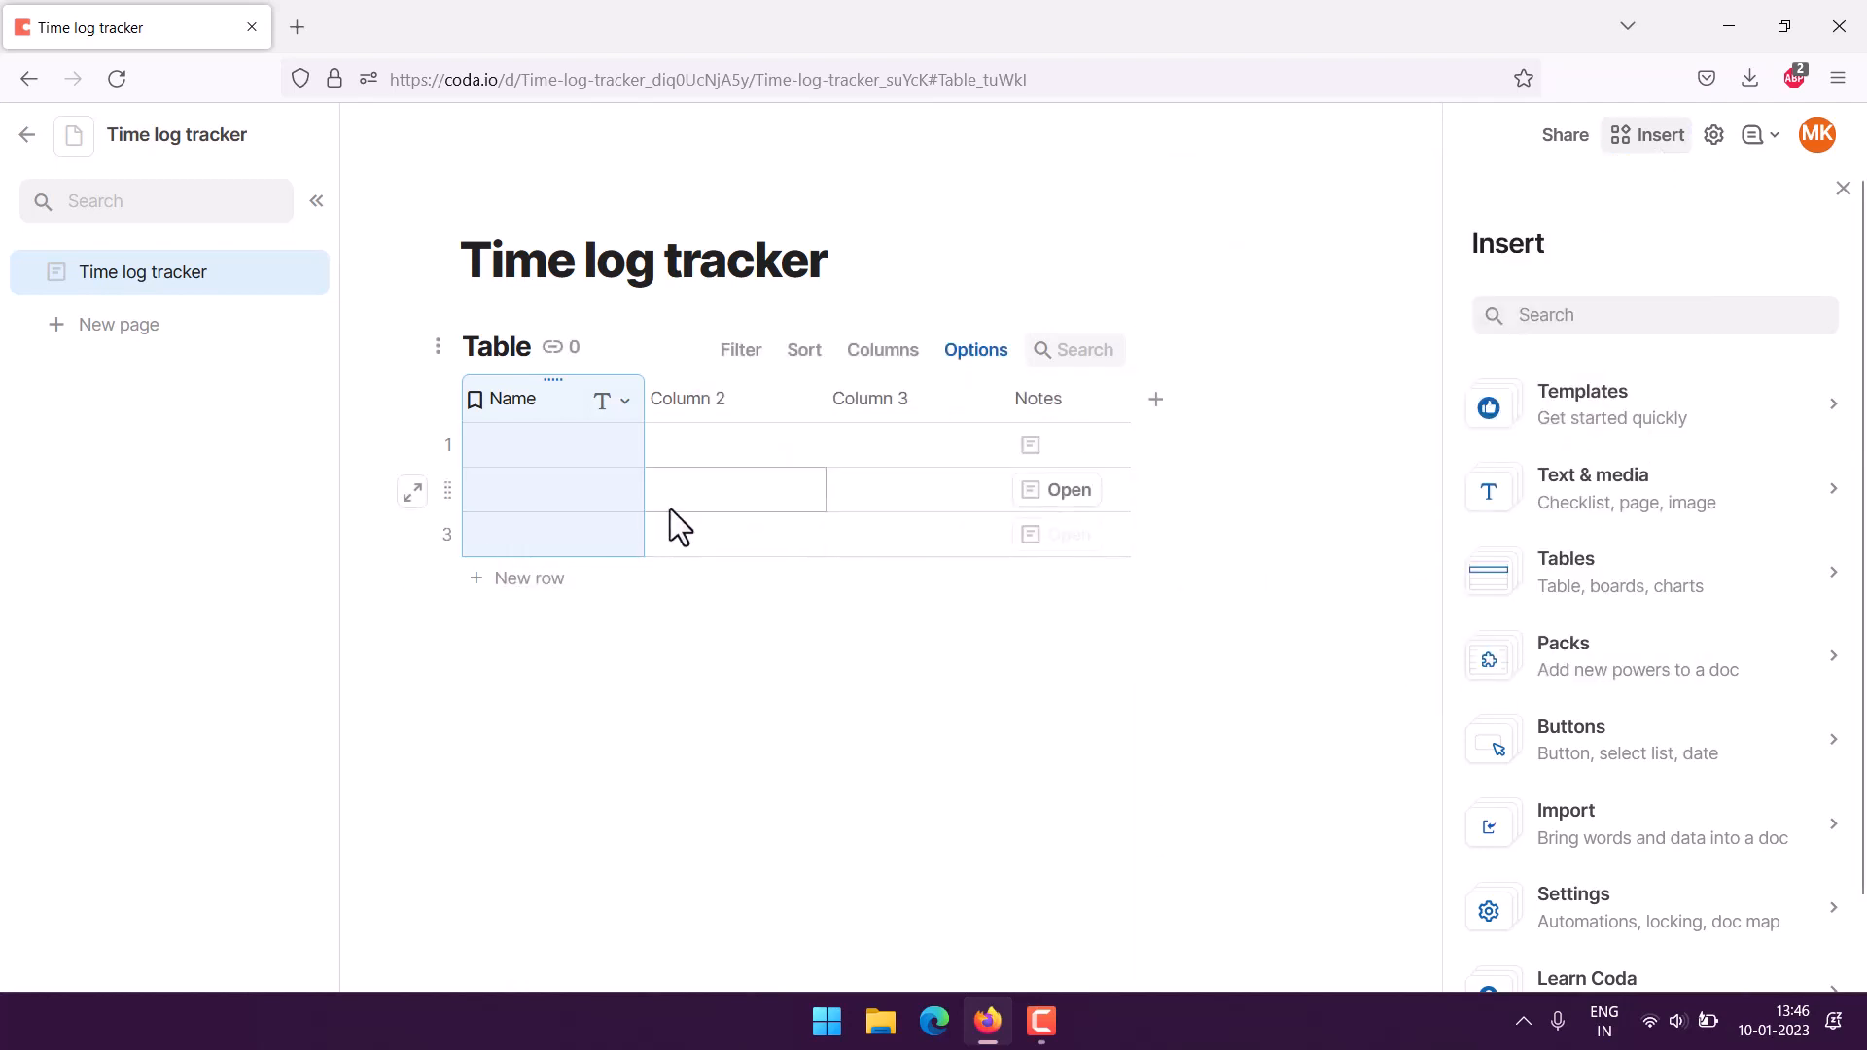
Rename the table to "Time log"
{"action": "double_click", "coordinate": [498, 348]}
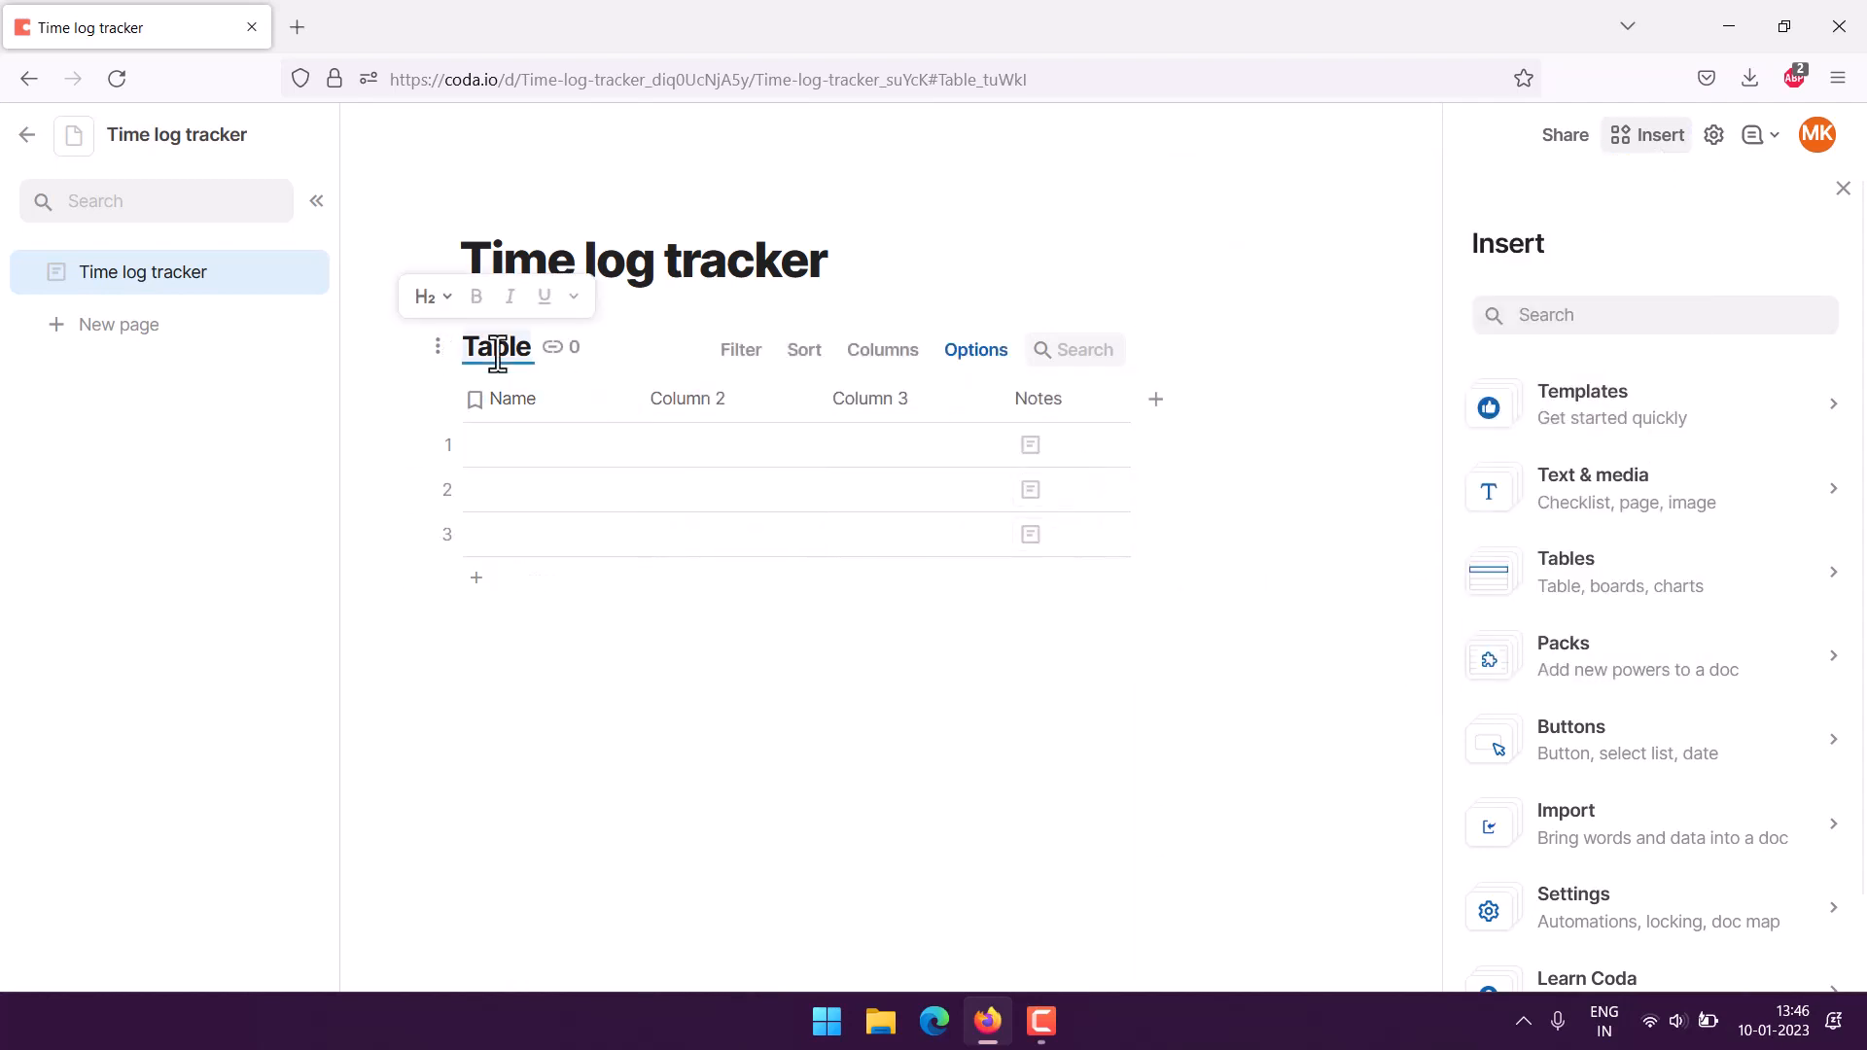
{"action": "type", "text": "Time log"}
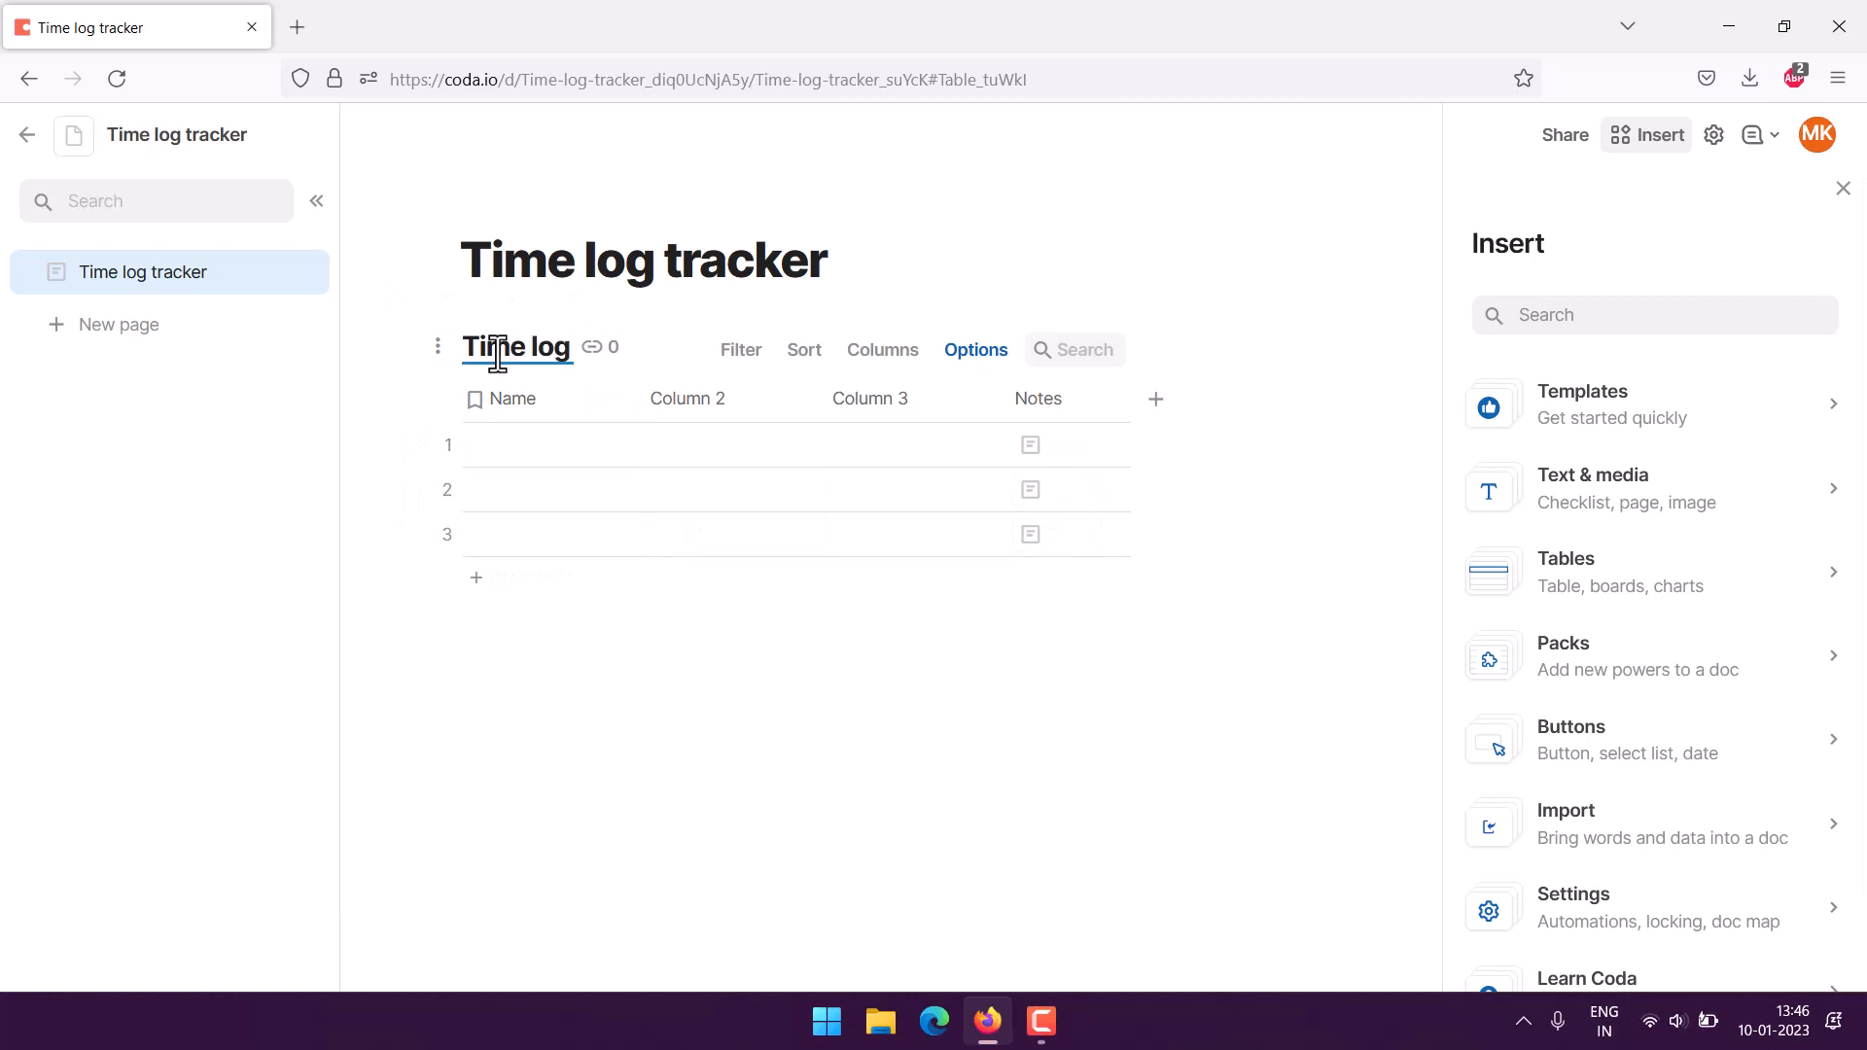
{"action": "key", "text": "Return"}
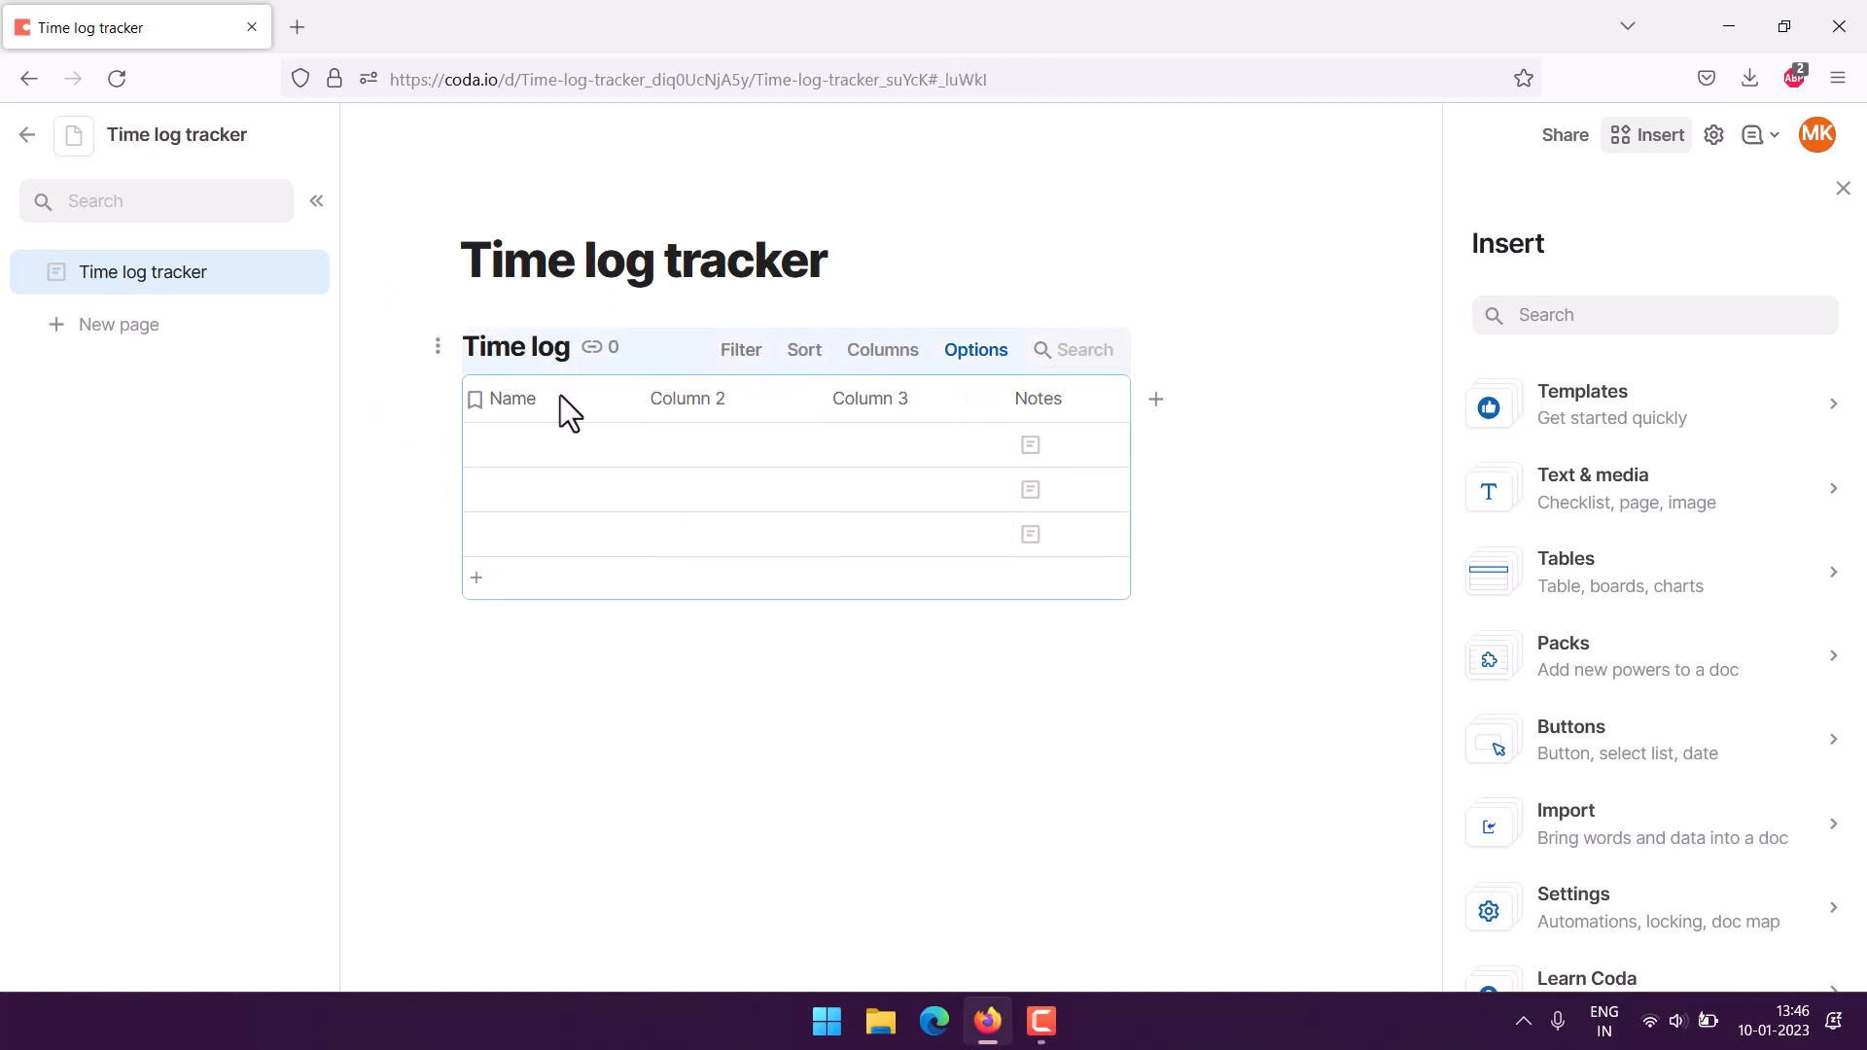
Delete the Name, Column 2 and Column 3 columns from the Time log table
{"action": "left_click", "coordinate": [627, 404]}
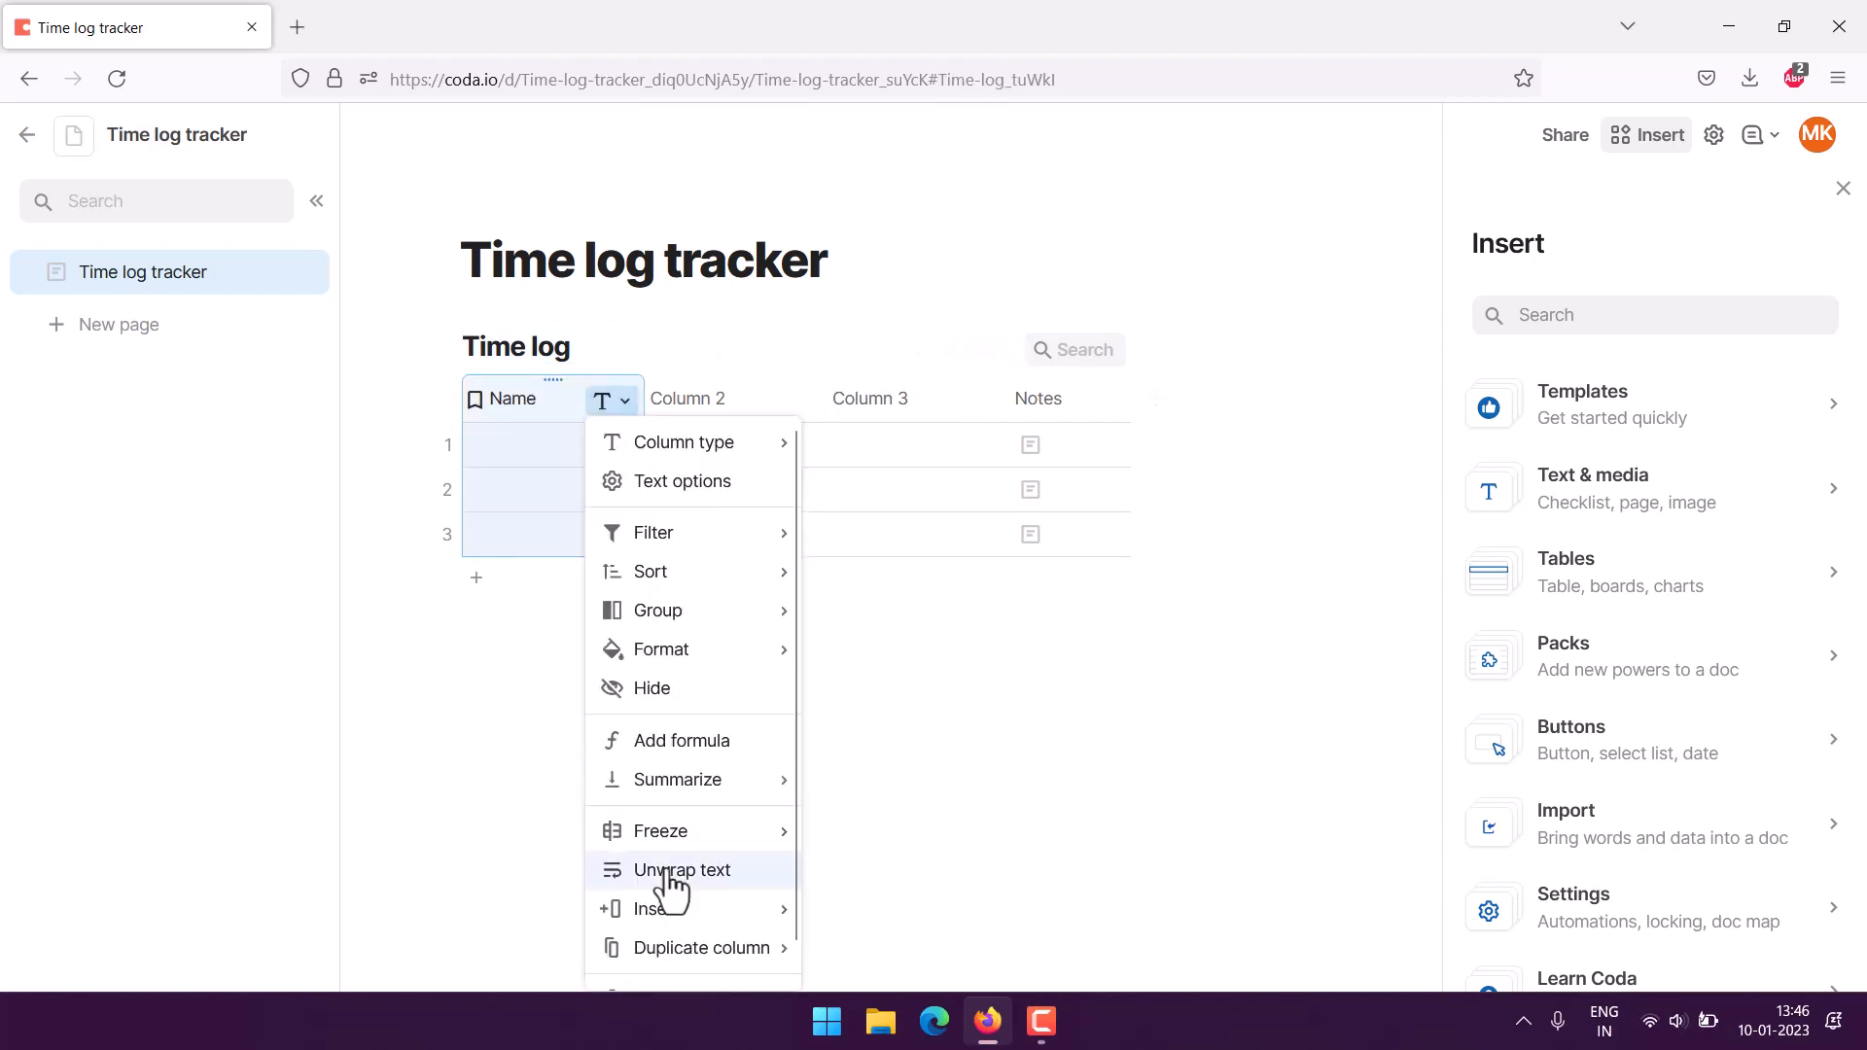
{"action": "scroll", "coordinate": [671, 884], "scroll_direction": "down", "scroll_amount": 1}
{"action": "left_click", "coordinate": [661, 961]}
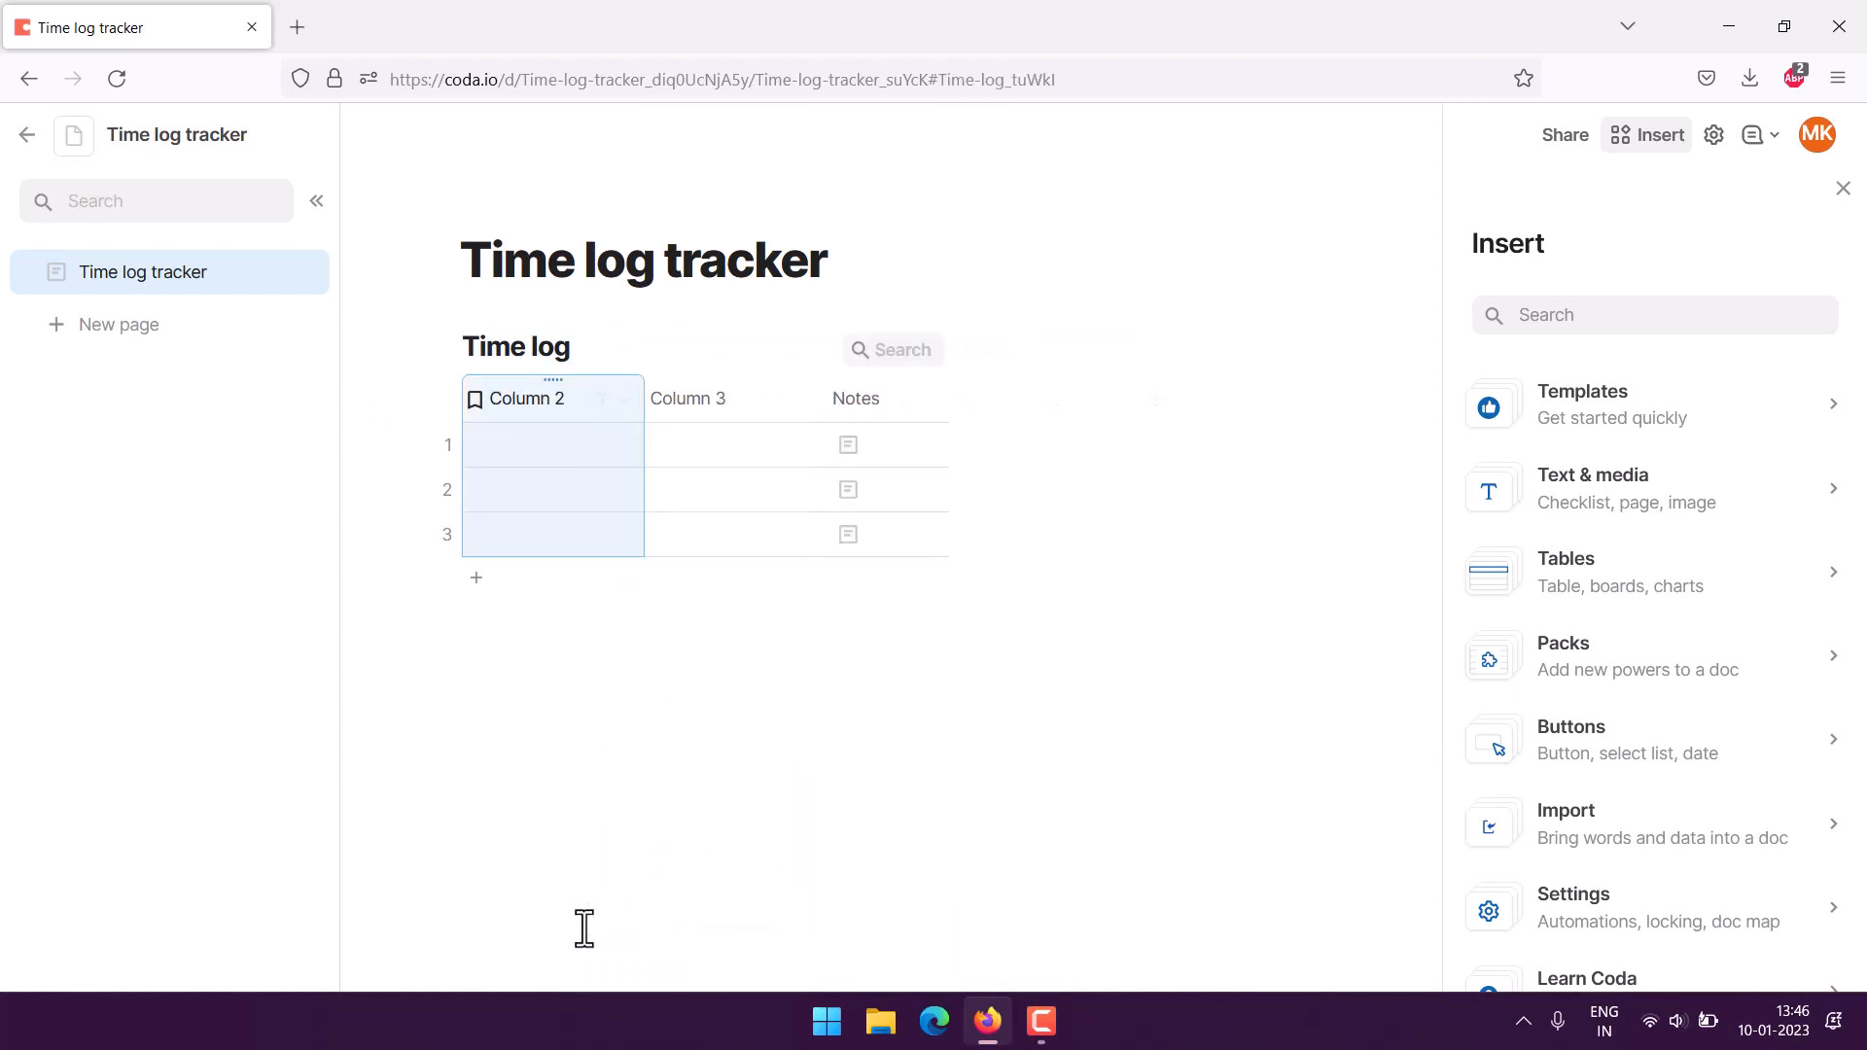
{"action": "left_click", "coordinate": [620, 402]}
{"action": "scroll", "coordinate": [669, 876], "scroll_direction": "down", "scroll_amount": 1}
{"action": "left_click", "coordinate": [661, 965]}
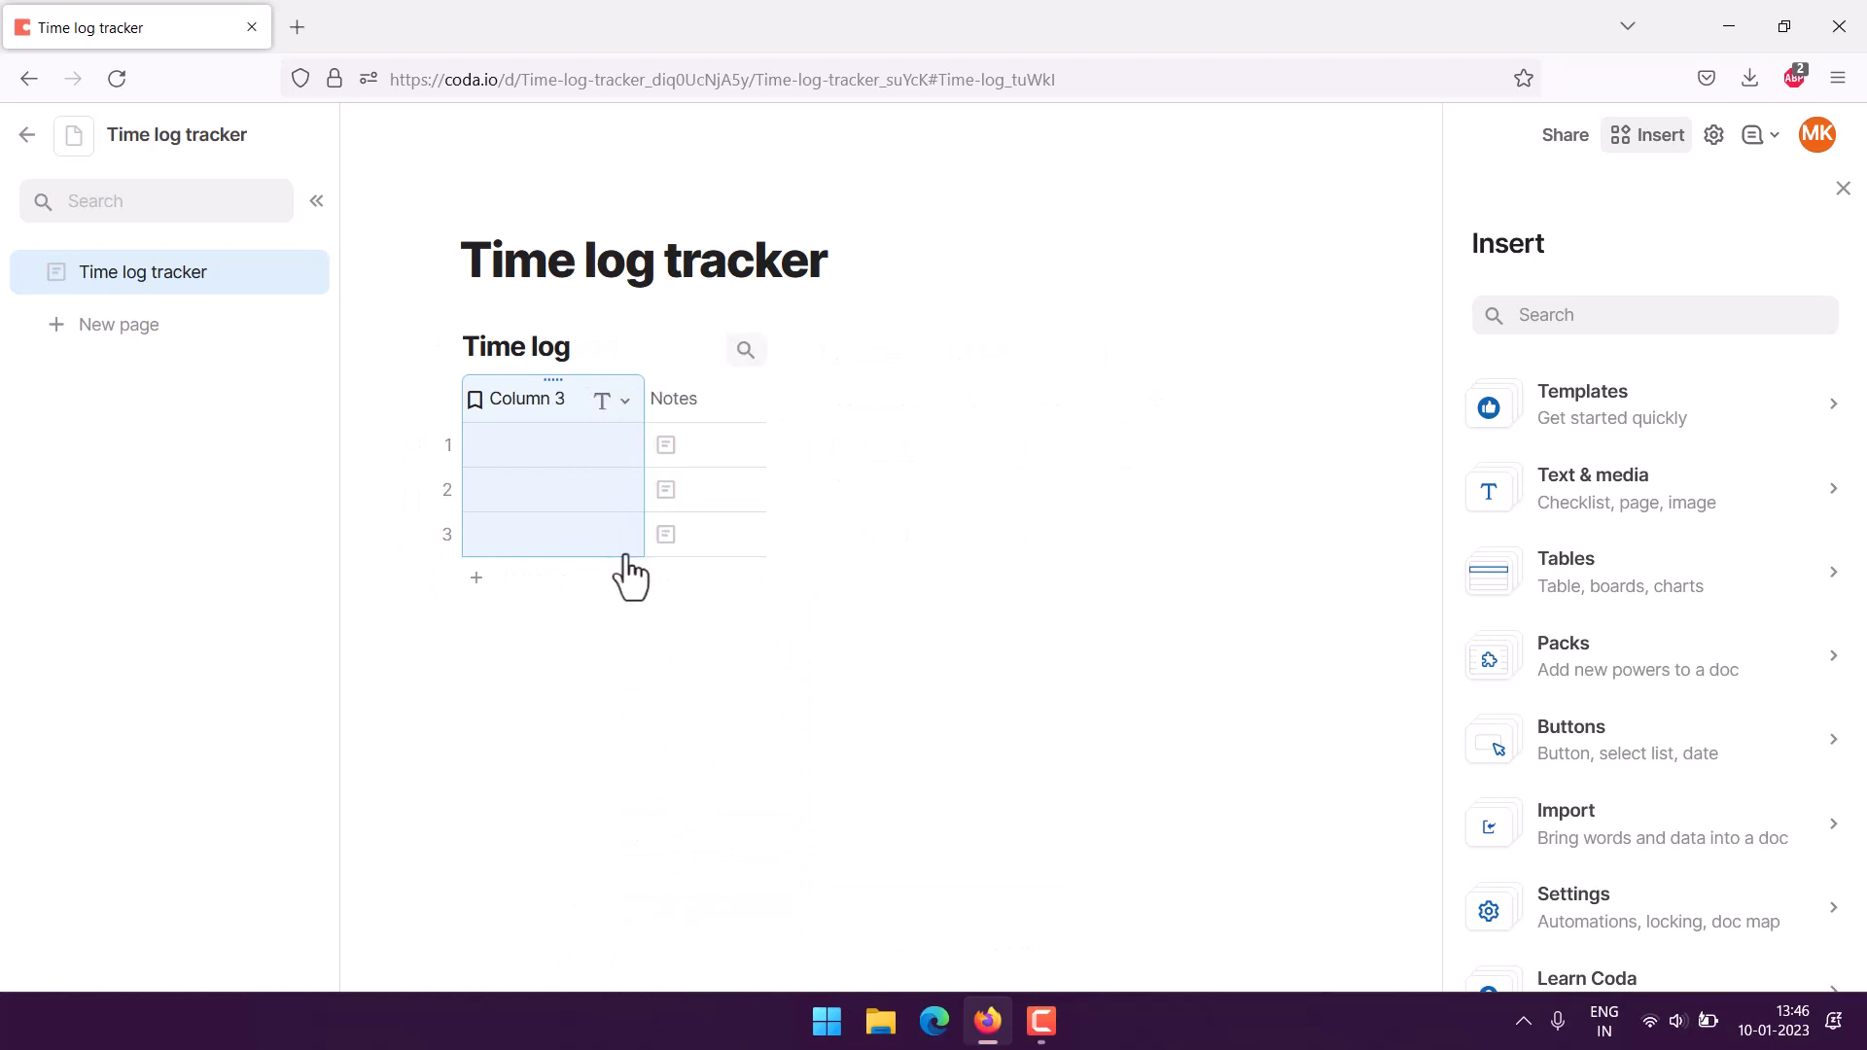
{"action": "left_click", "coordinate": [623, 400]}
{"action": "scroll", "coordinate": [647, 972], "scroll_direction": "down", "scroll_amount": 1}
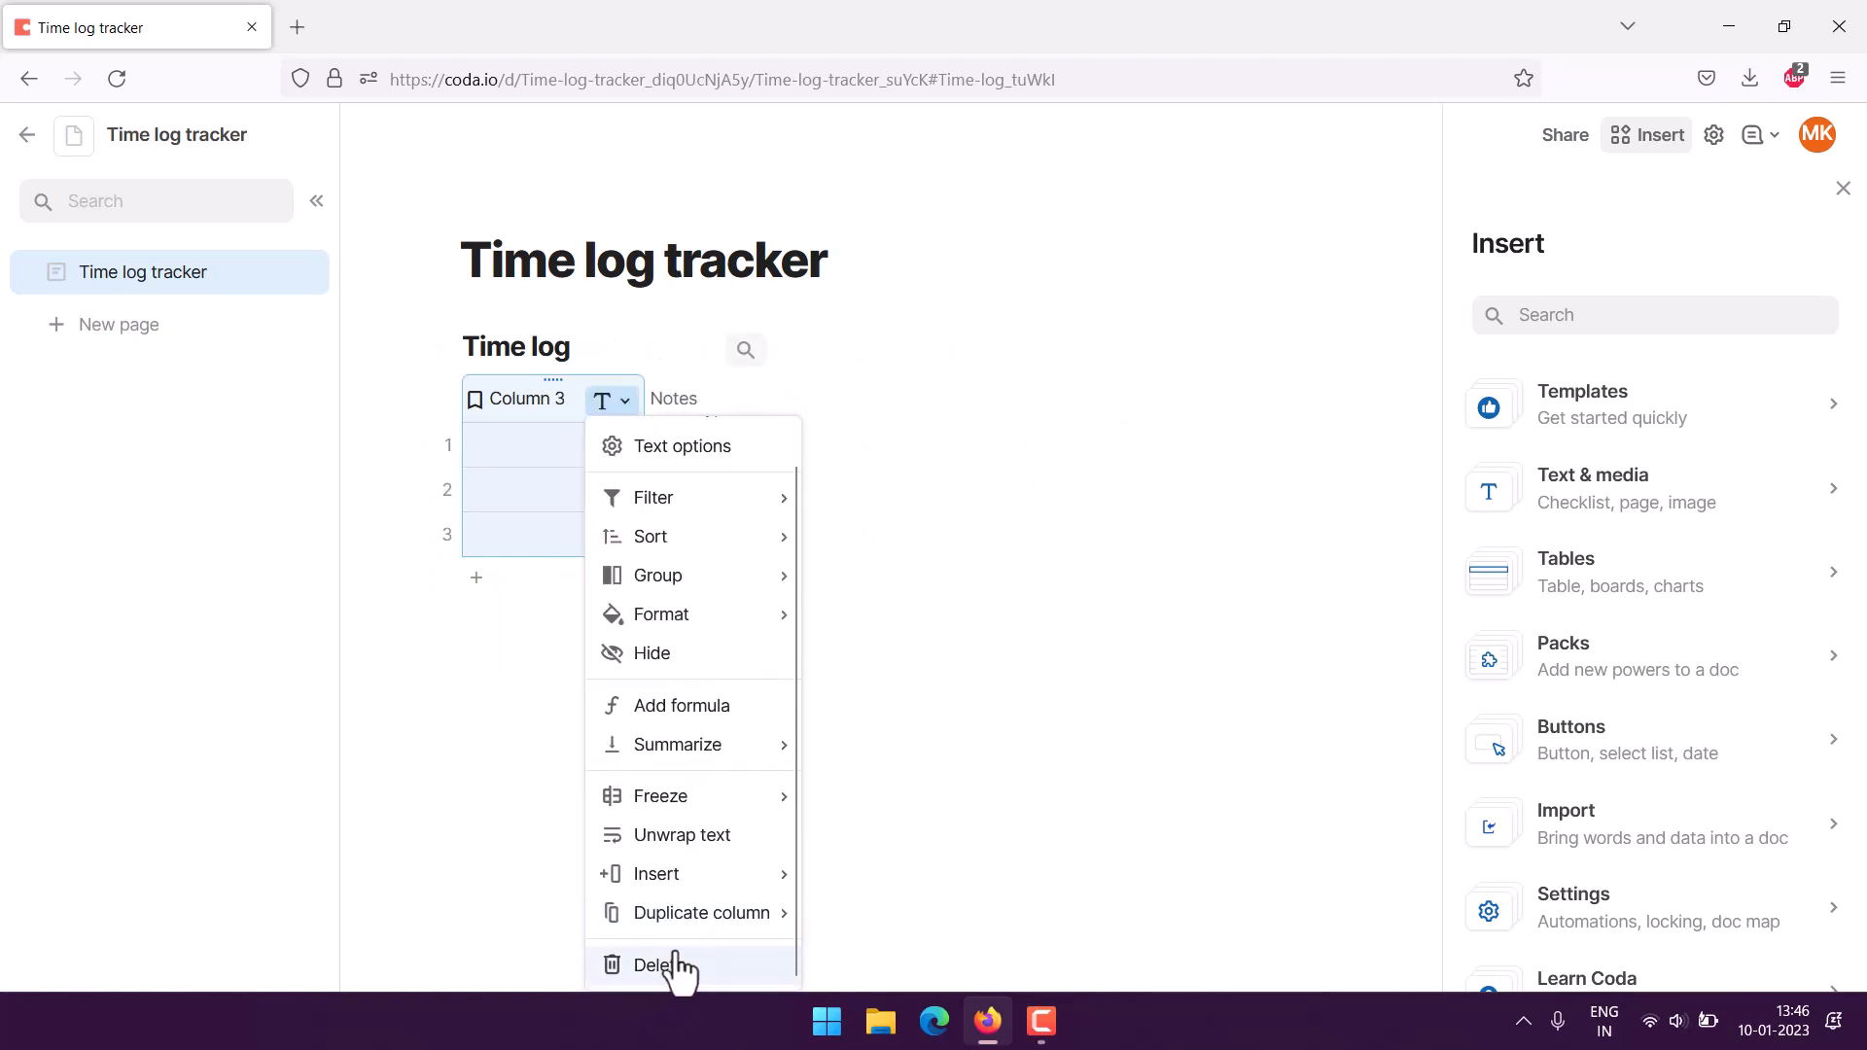
{"action": "left_click", "coordinate": [661, 963]}
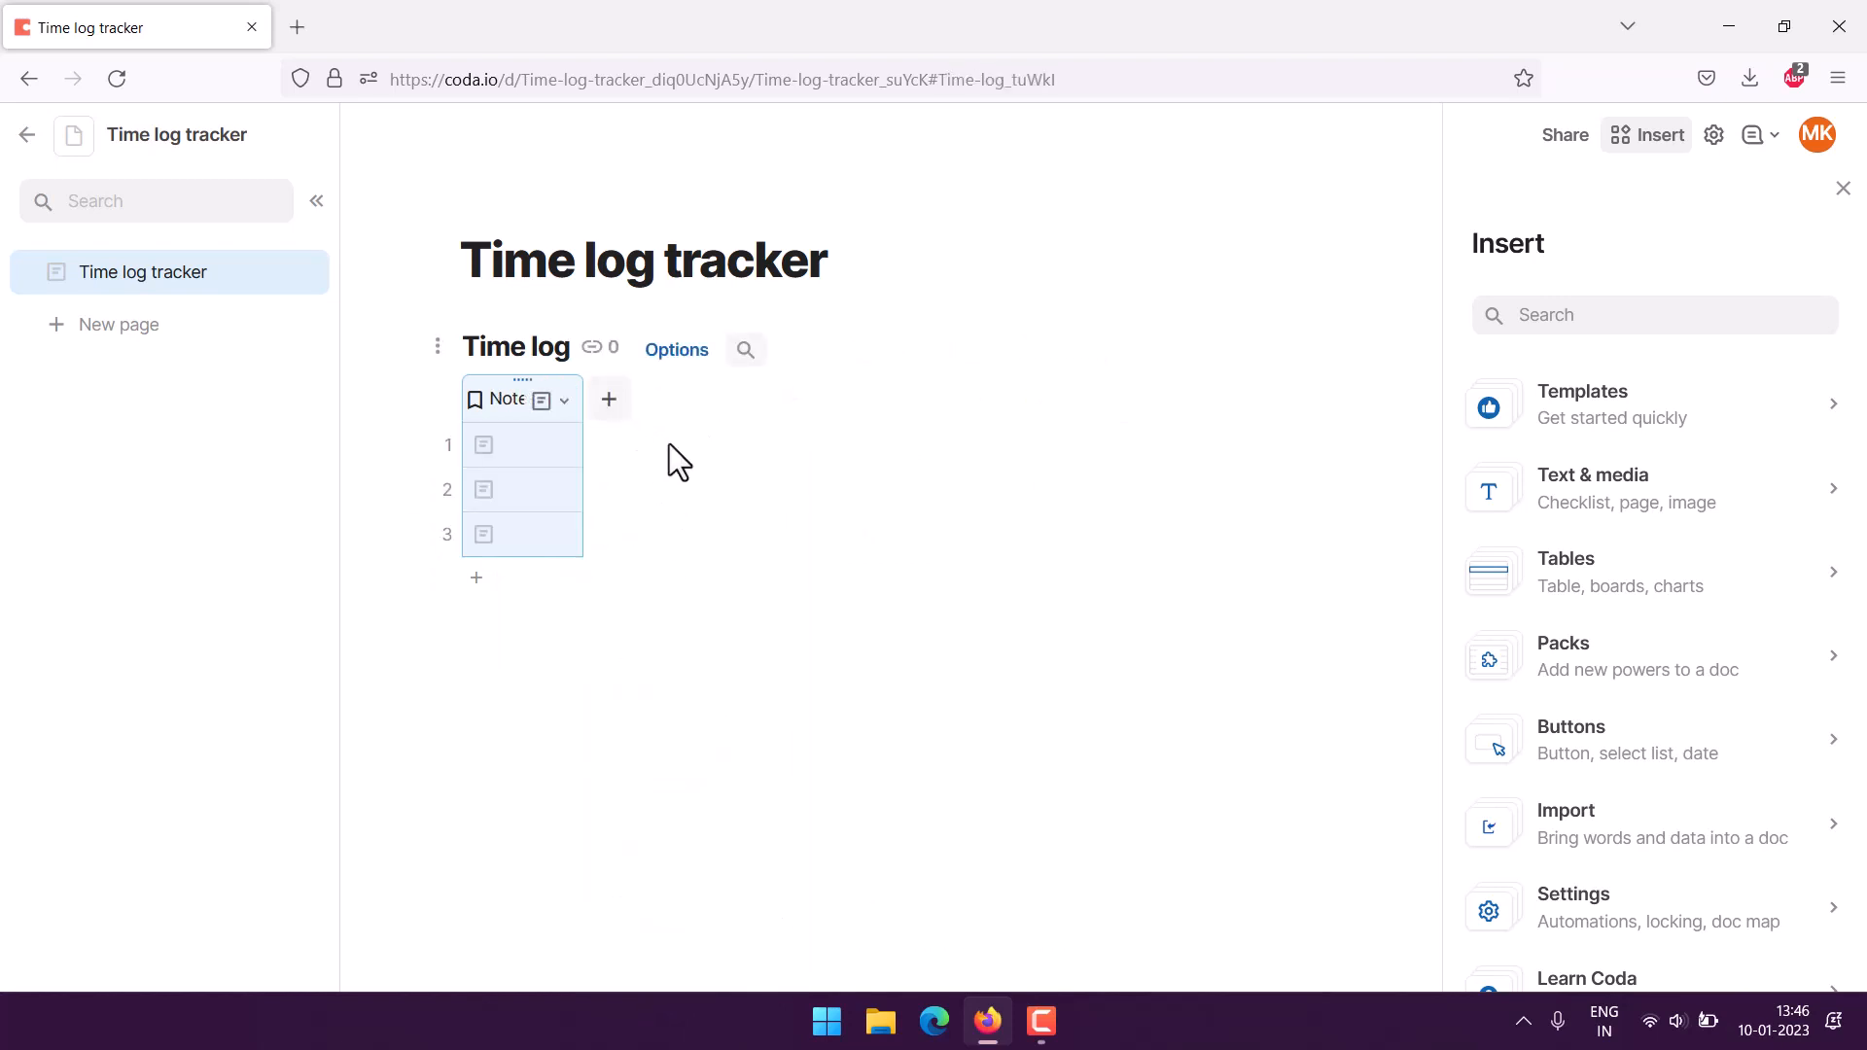
Add a new column to the Time log table and delete the Notes column
{"action": "left_click", "coordinate": [674, 445]}
{"action": "left_click", "coordinate": [563, 400]}
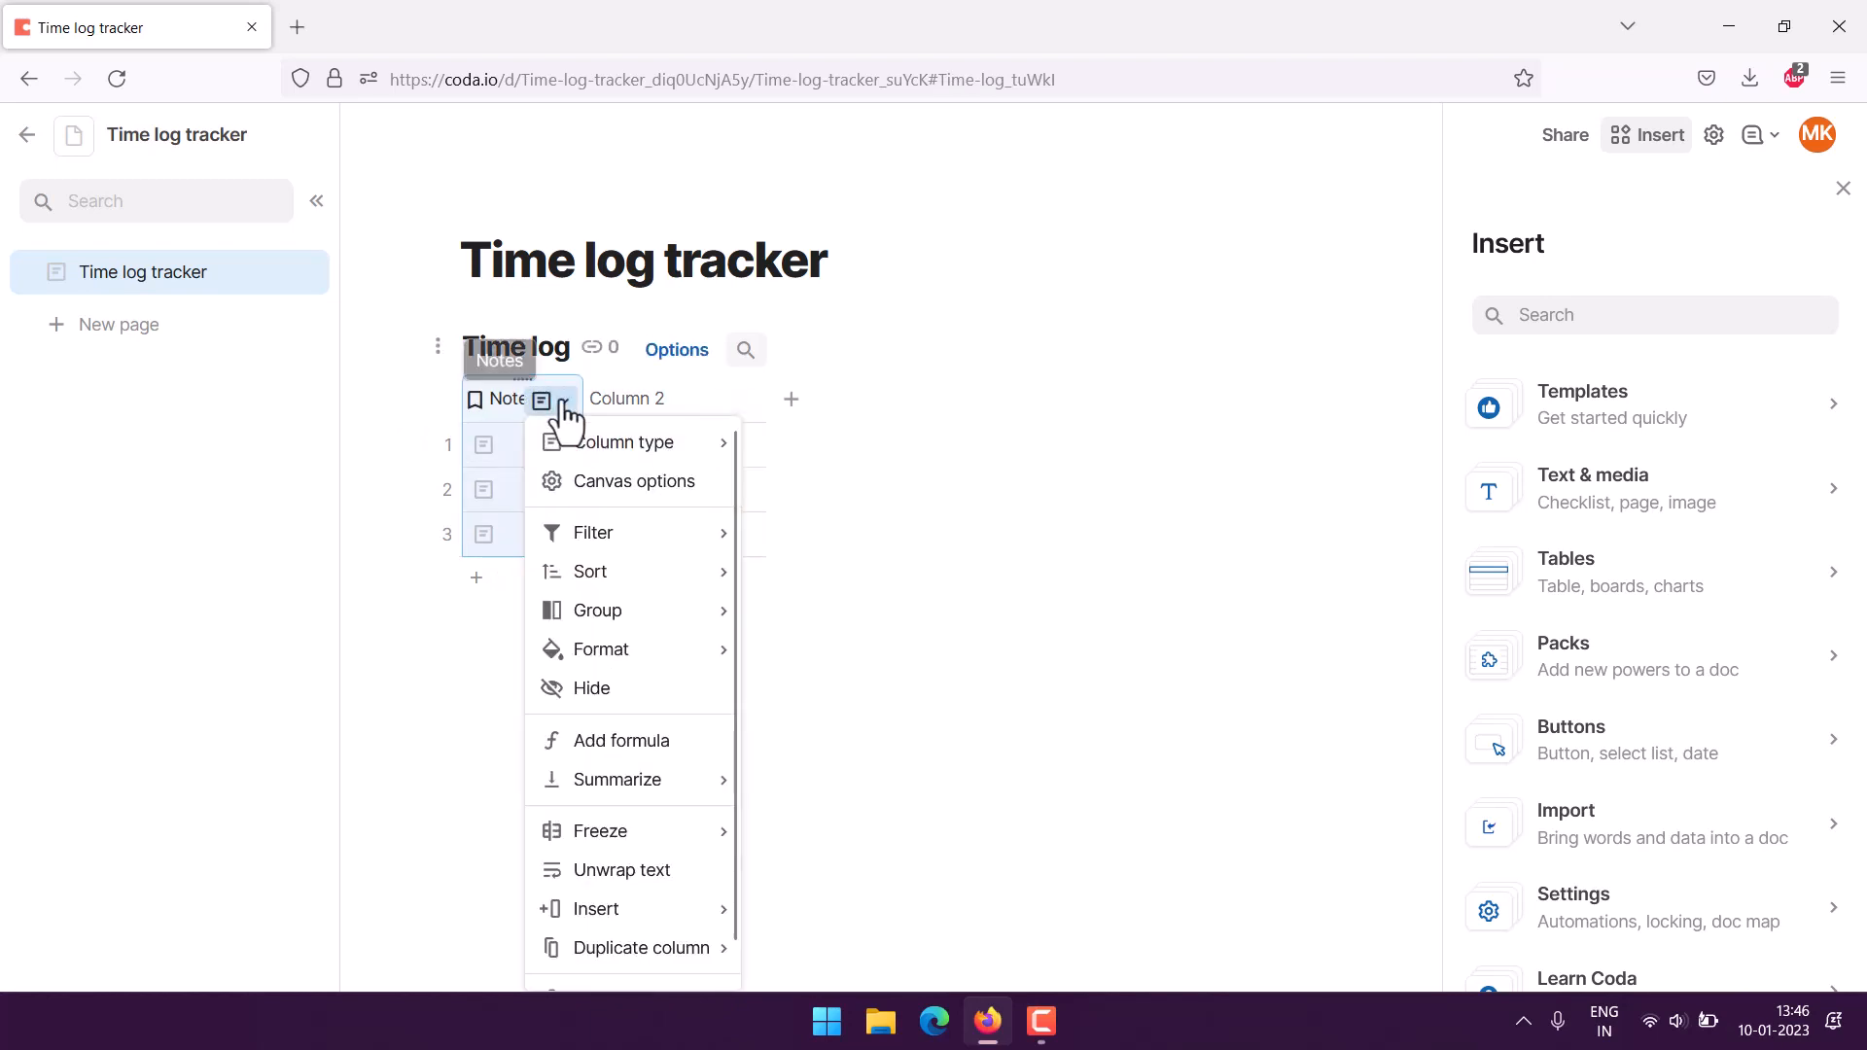
{"action": "scroll", "coordinate": [632, 902], "scroll_direction": "down", "scroll_amount": 1}
{"action": "left_click", "coordinate": [600, 965]}
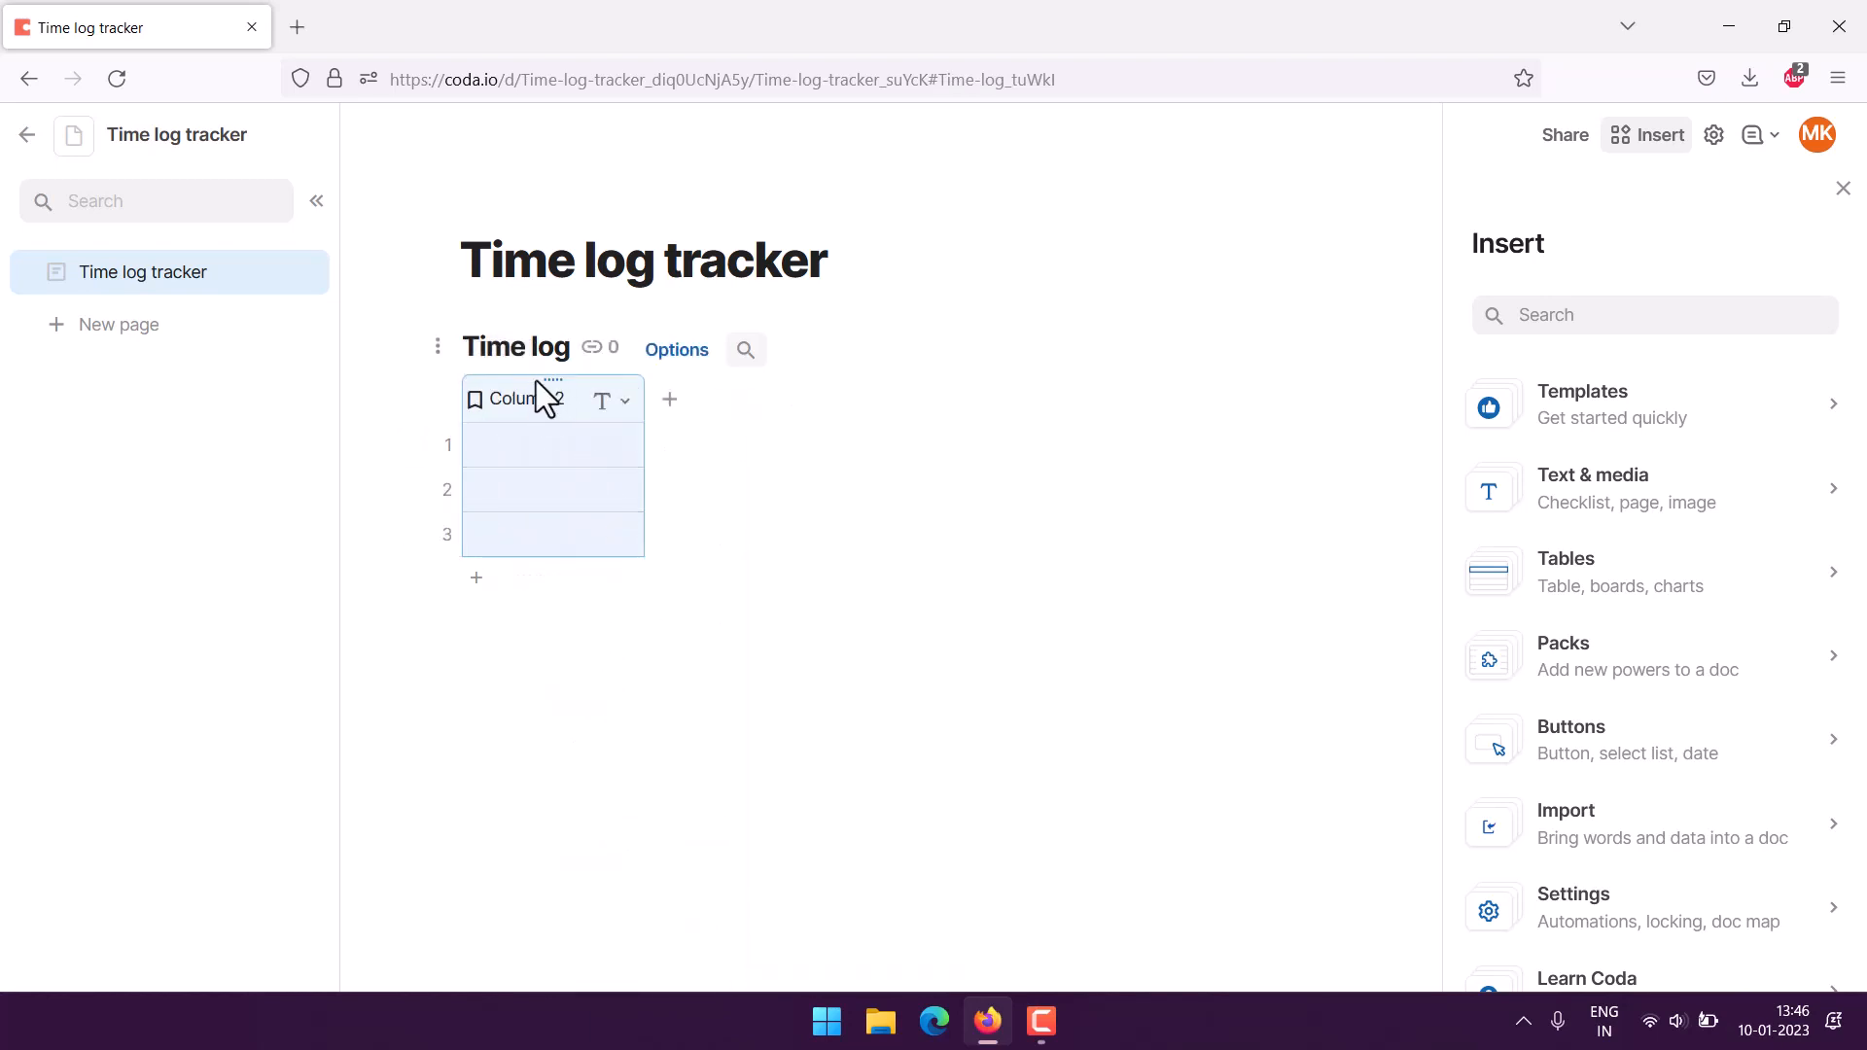
Rename the table's only column to "Date" and set its column type to Date
{"action": "left_click", "coordinate": [529, 407]}
{"action": "type", "text": "Date"}
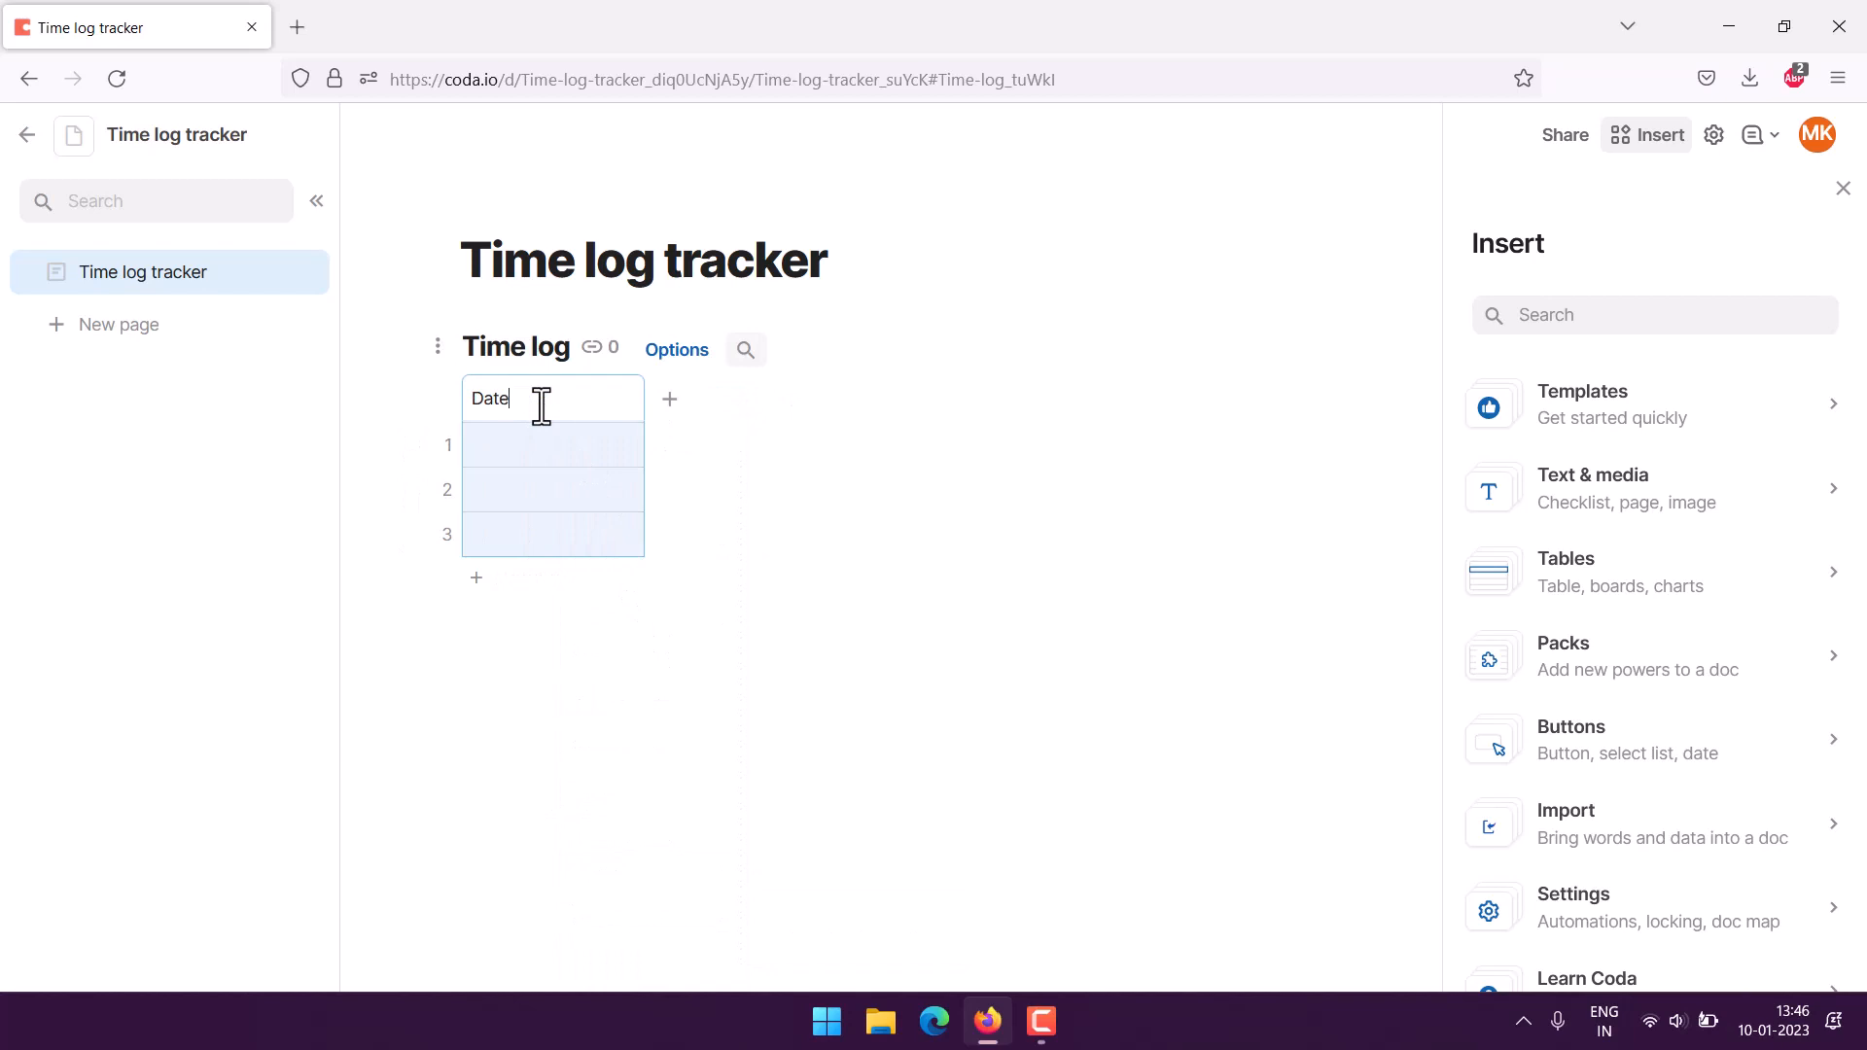
{"action": "left_click", "coordinate": [417, 415]}
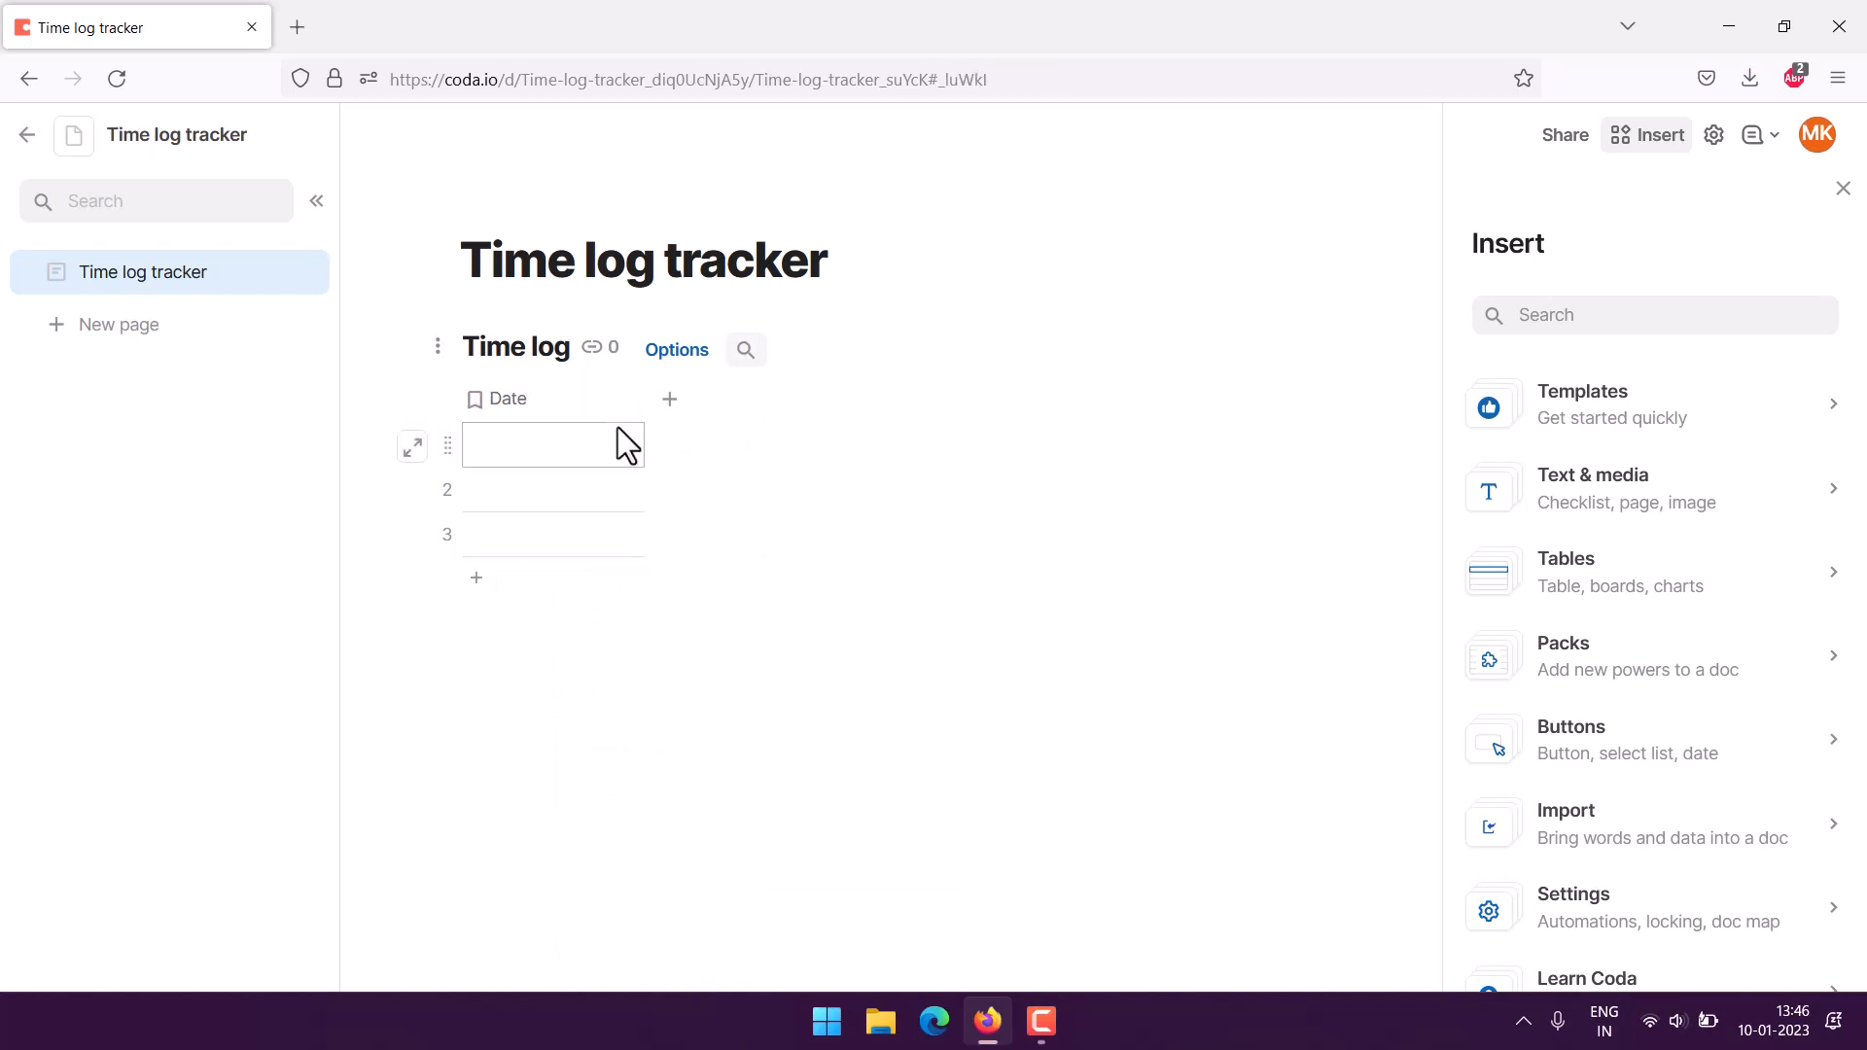
{"action": "left_click", "coordinate": [624, 407]}
{"action": "mouse_move", "coordinate": [671, 451]}
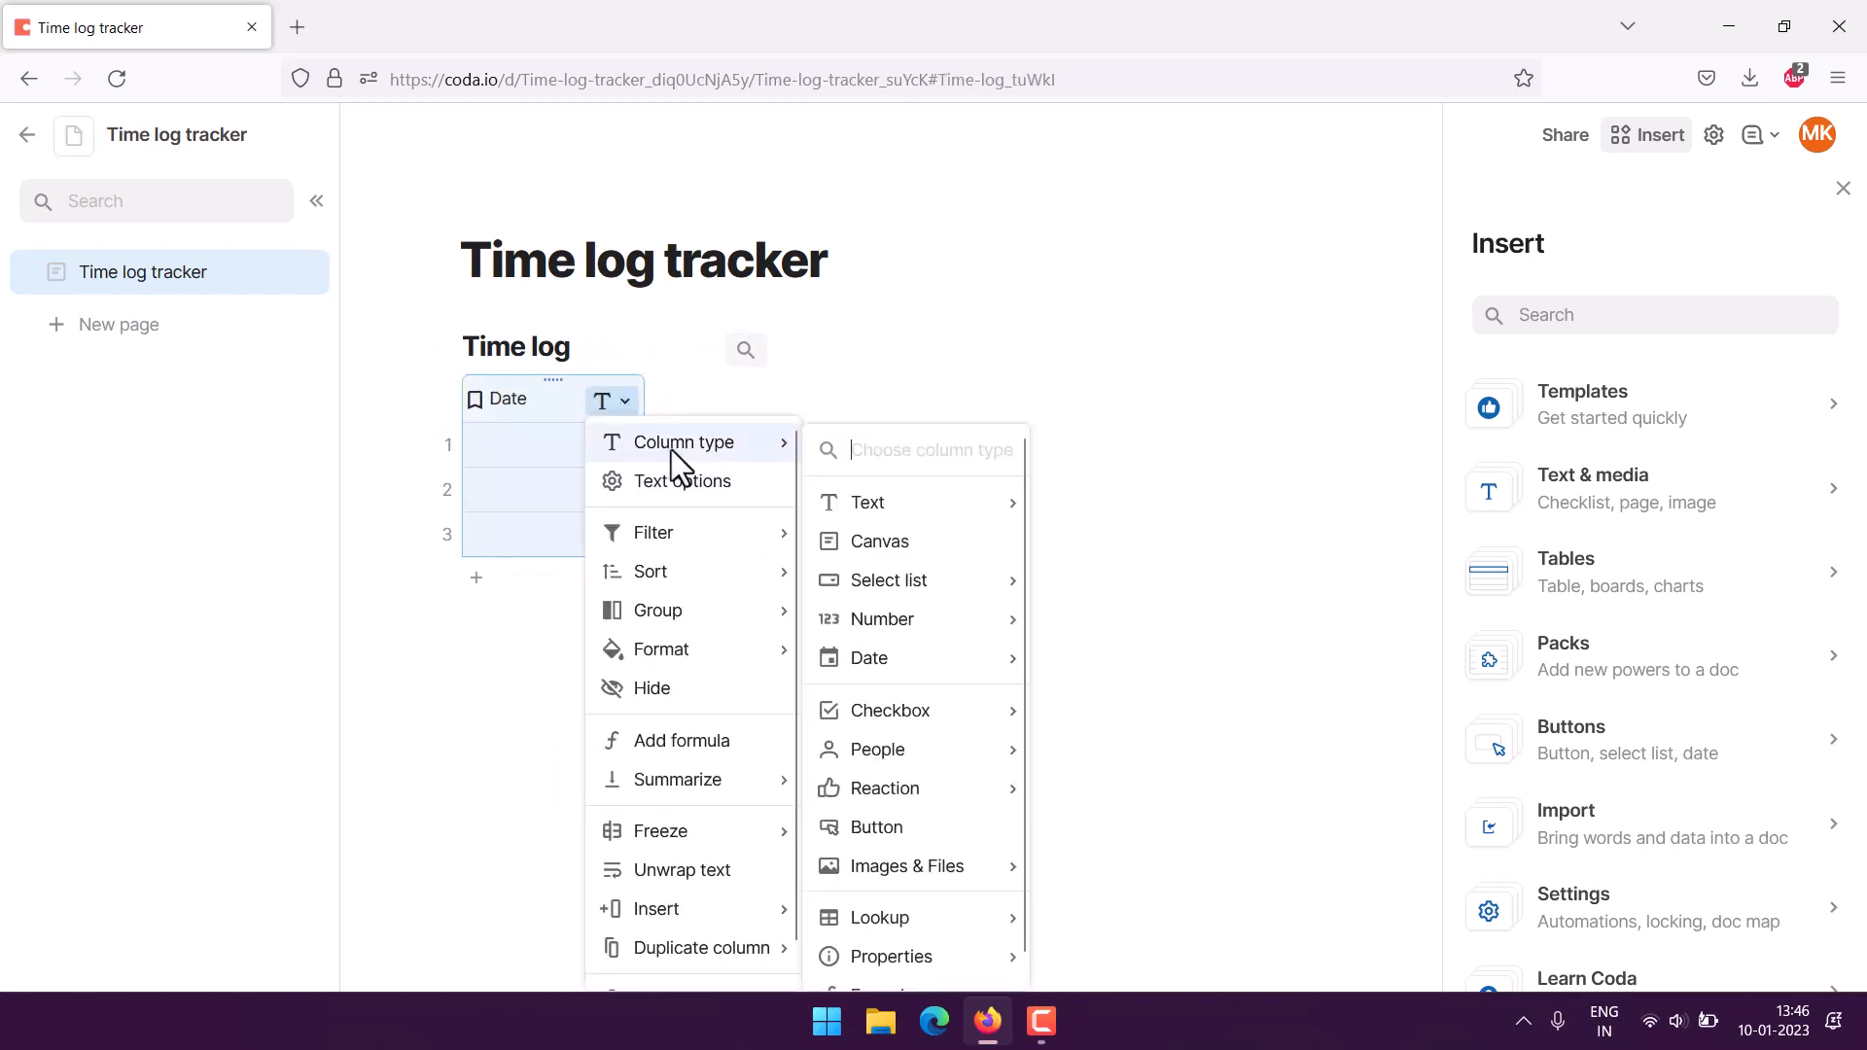
{"action": "mouse_move", "coordinate": [889, 654]}
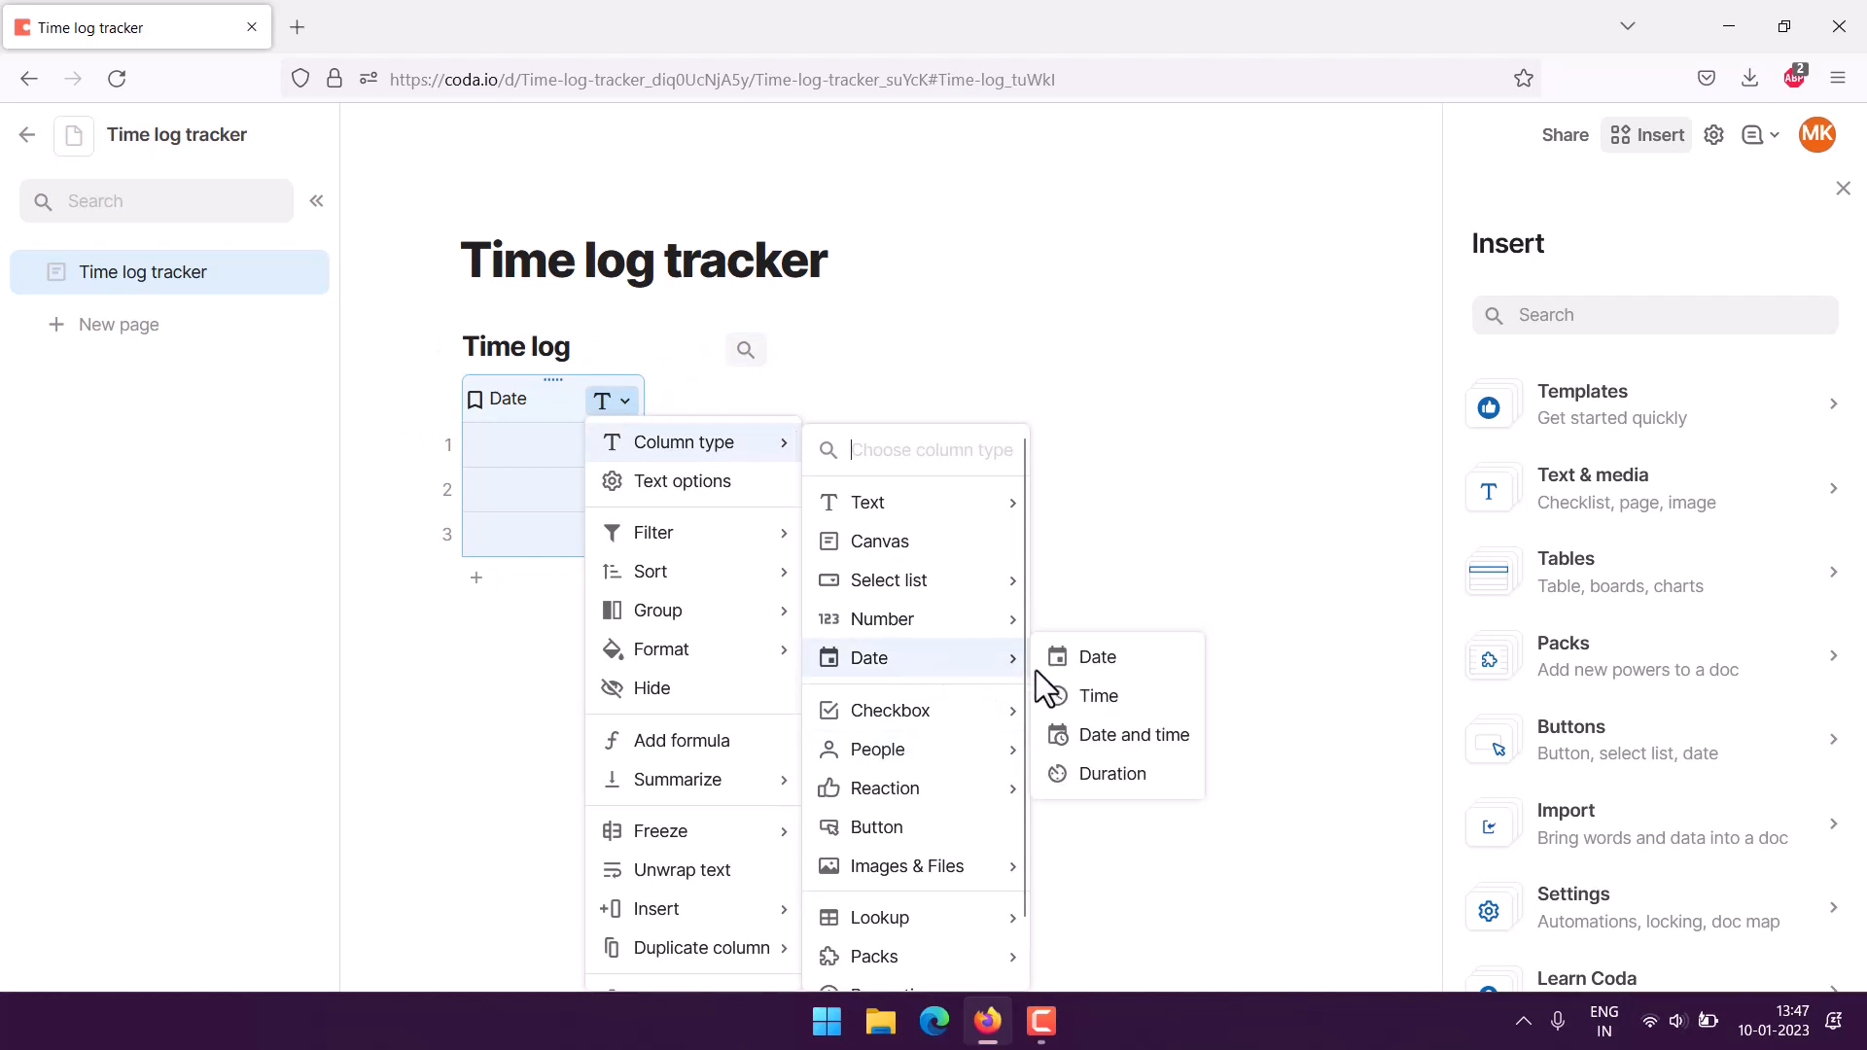
{"action": "left_click", "coordinate": [1102, 661]}
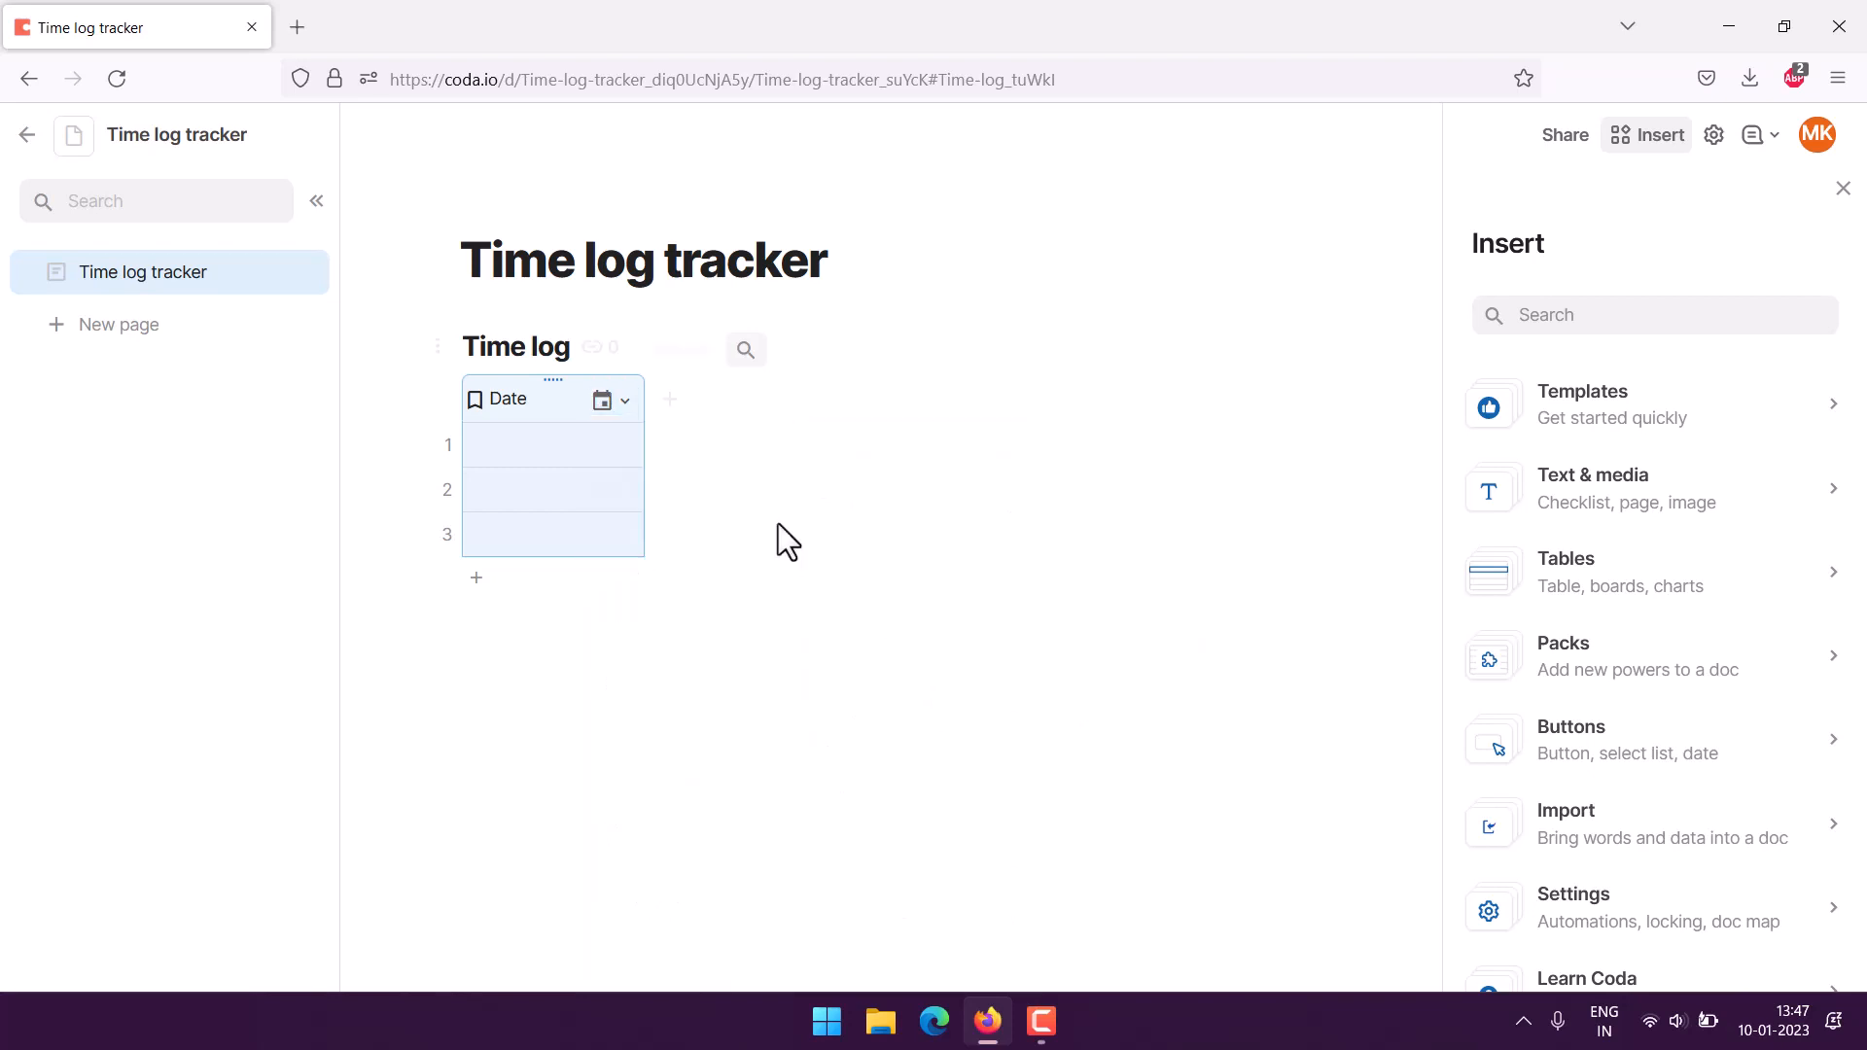
Add a second column after Date and name it "Work Description"
{"action": "left_click", "coordinate": [670, 399]}
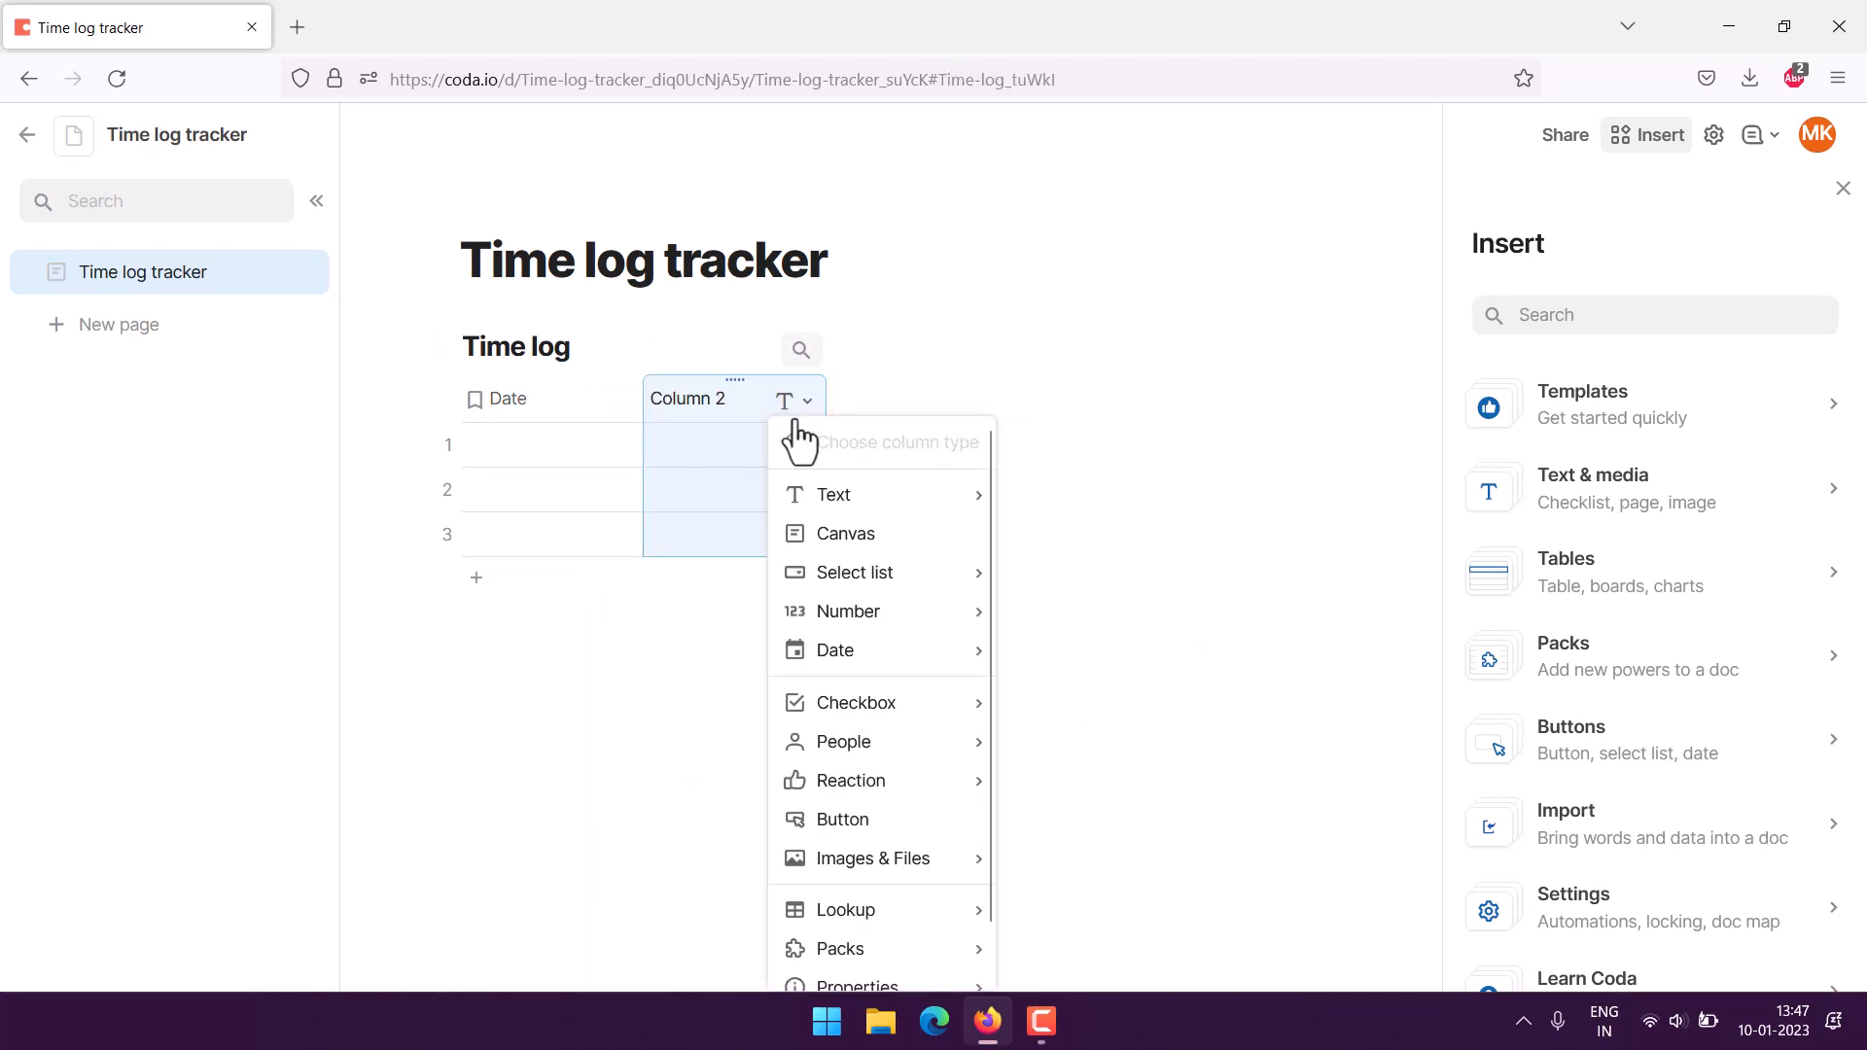
{"action": "left_click", "coordinate": [709, 399]}
{"action": "type", "text": "Work Description"}
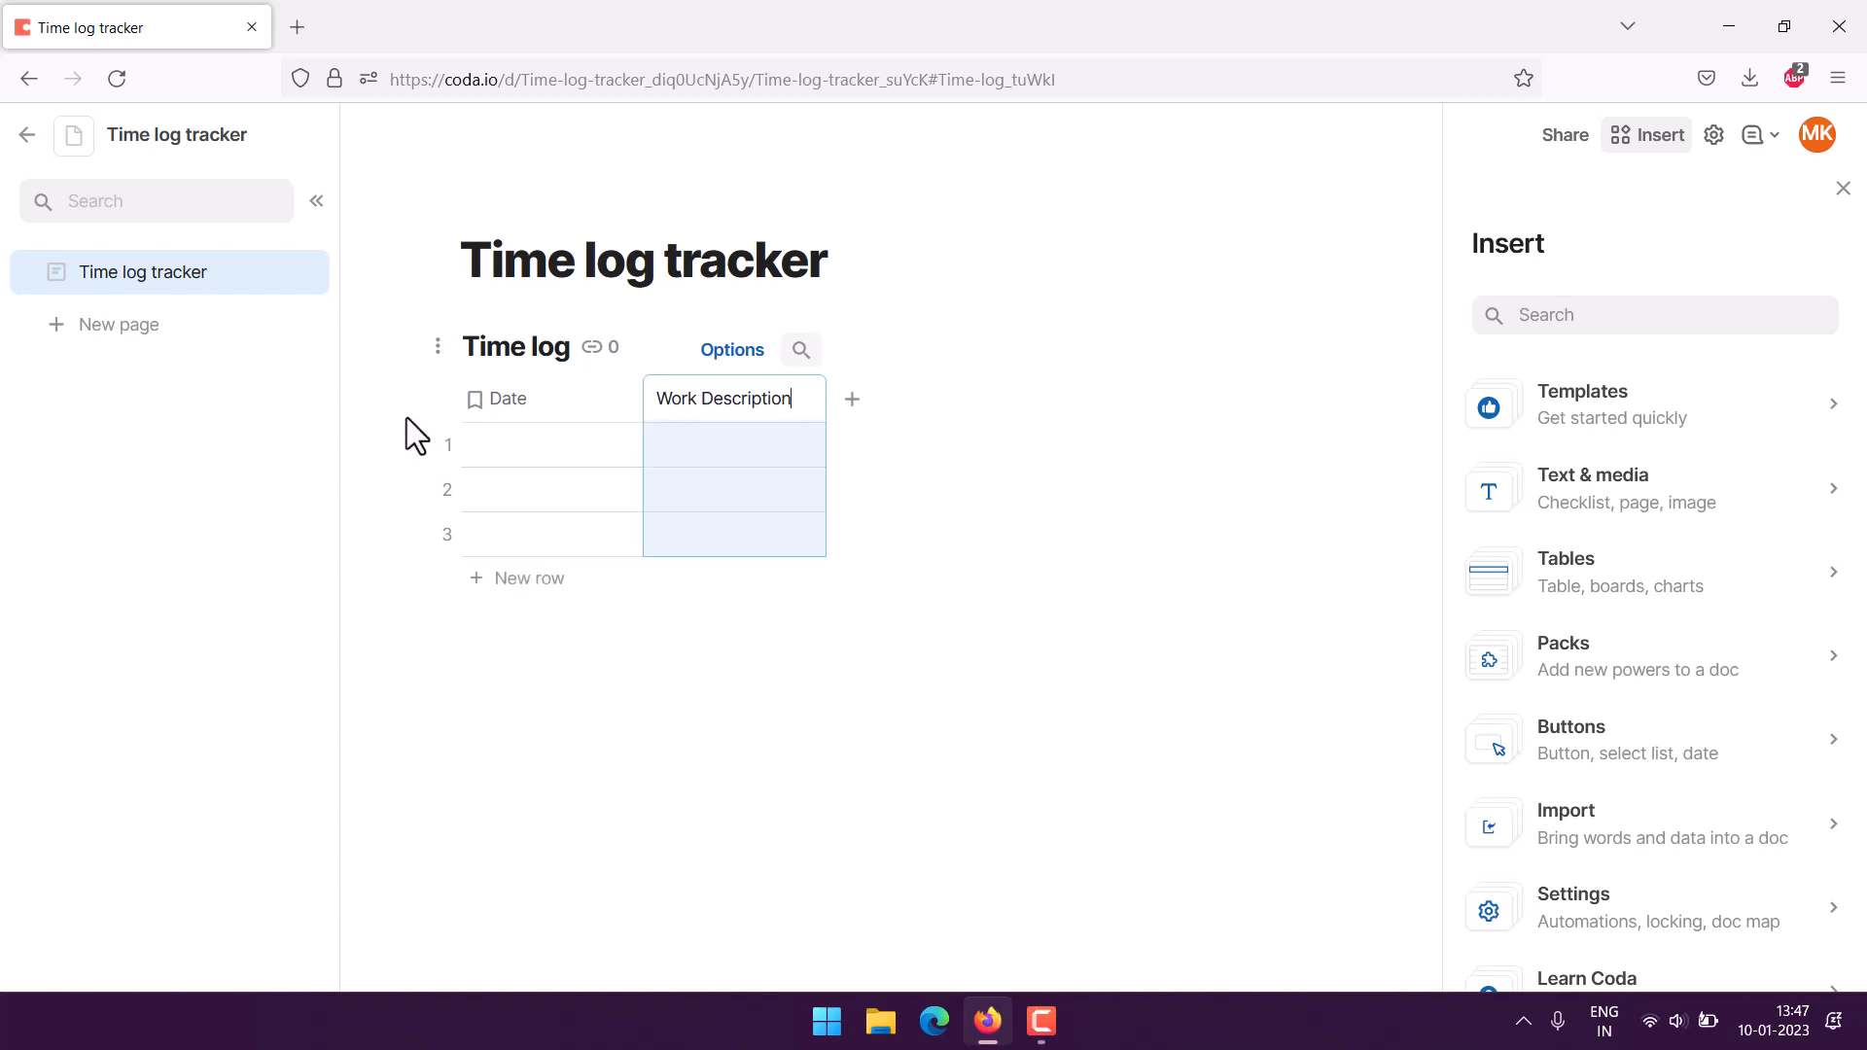
{"action": "left_click", "coordinate": [394, 389]}
Add a column after Work Description and name it "Start Time"
{"action": "left_click", "coordinate": [854, 399]}
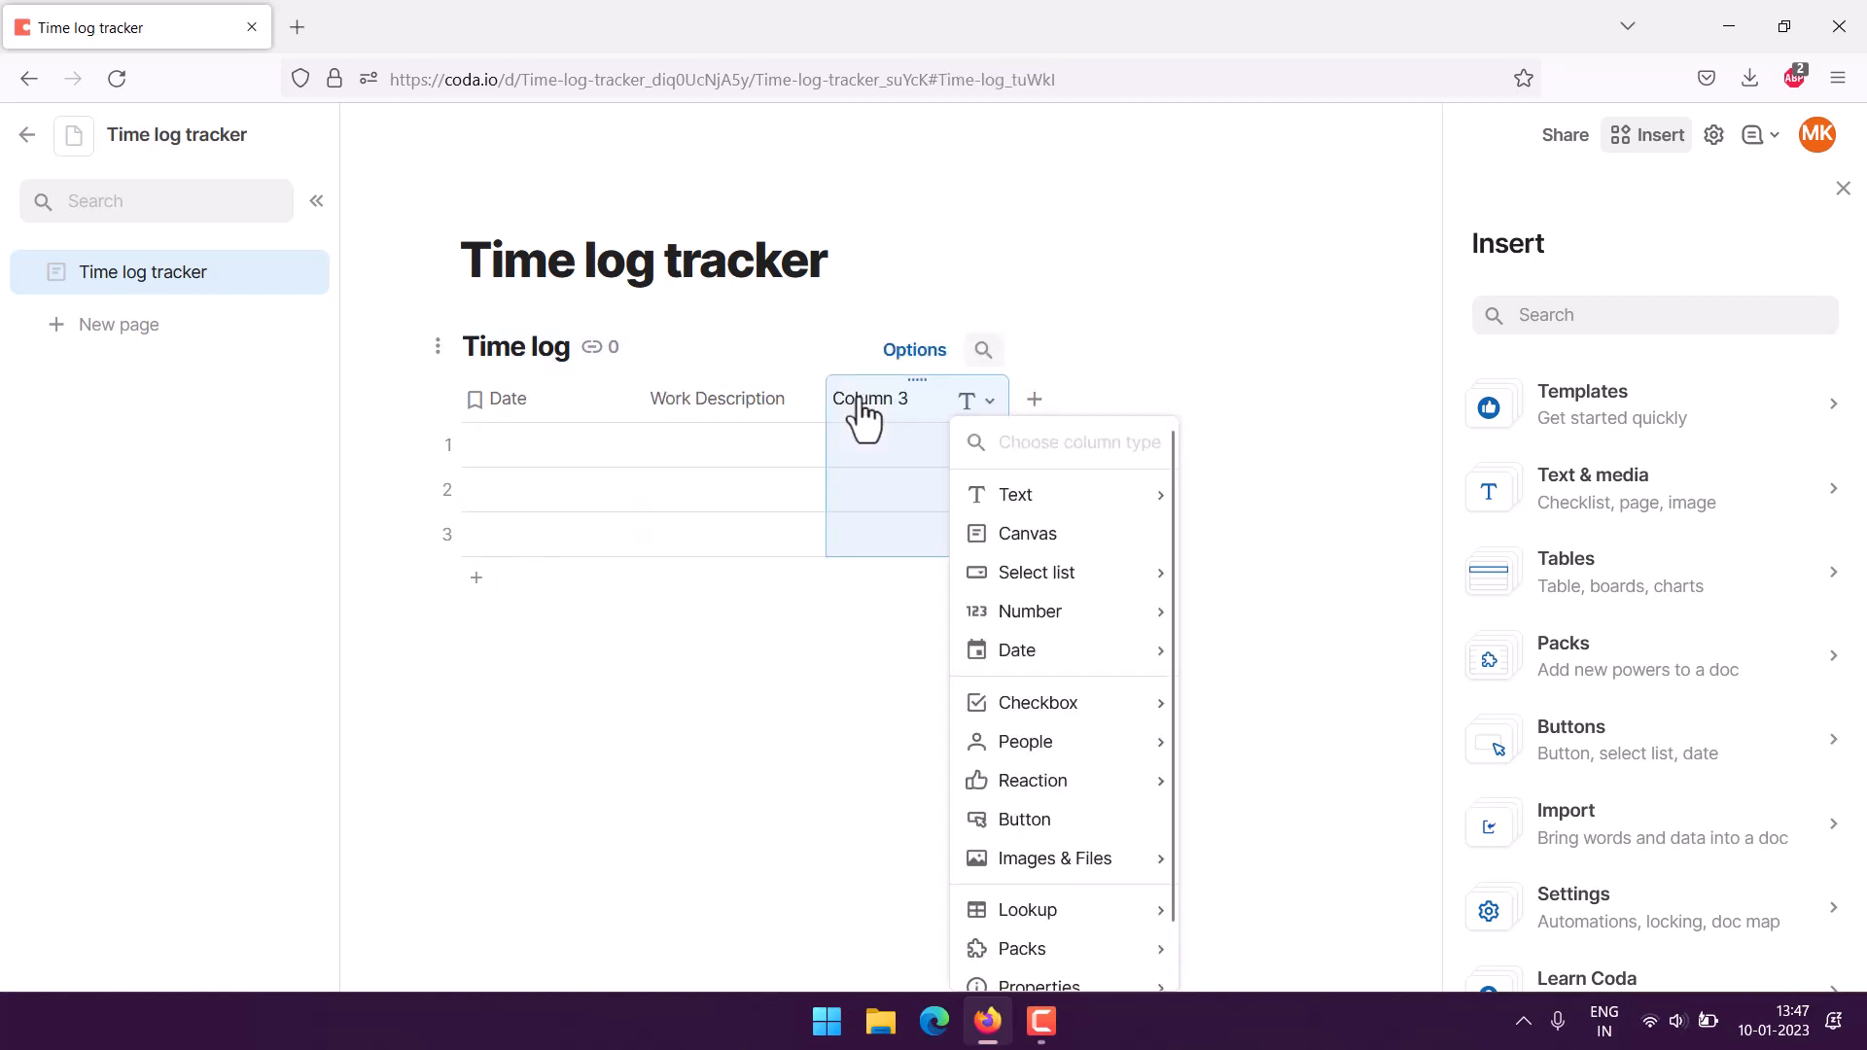
{"action": "left_click", "coordinate": [896, 413]}
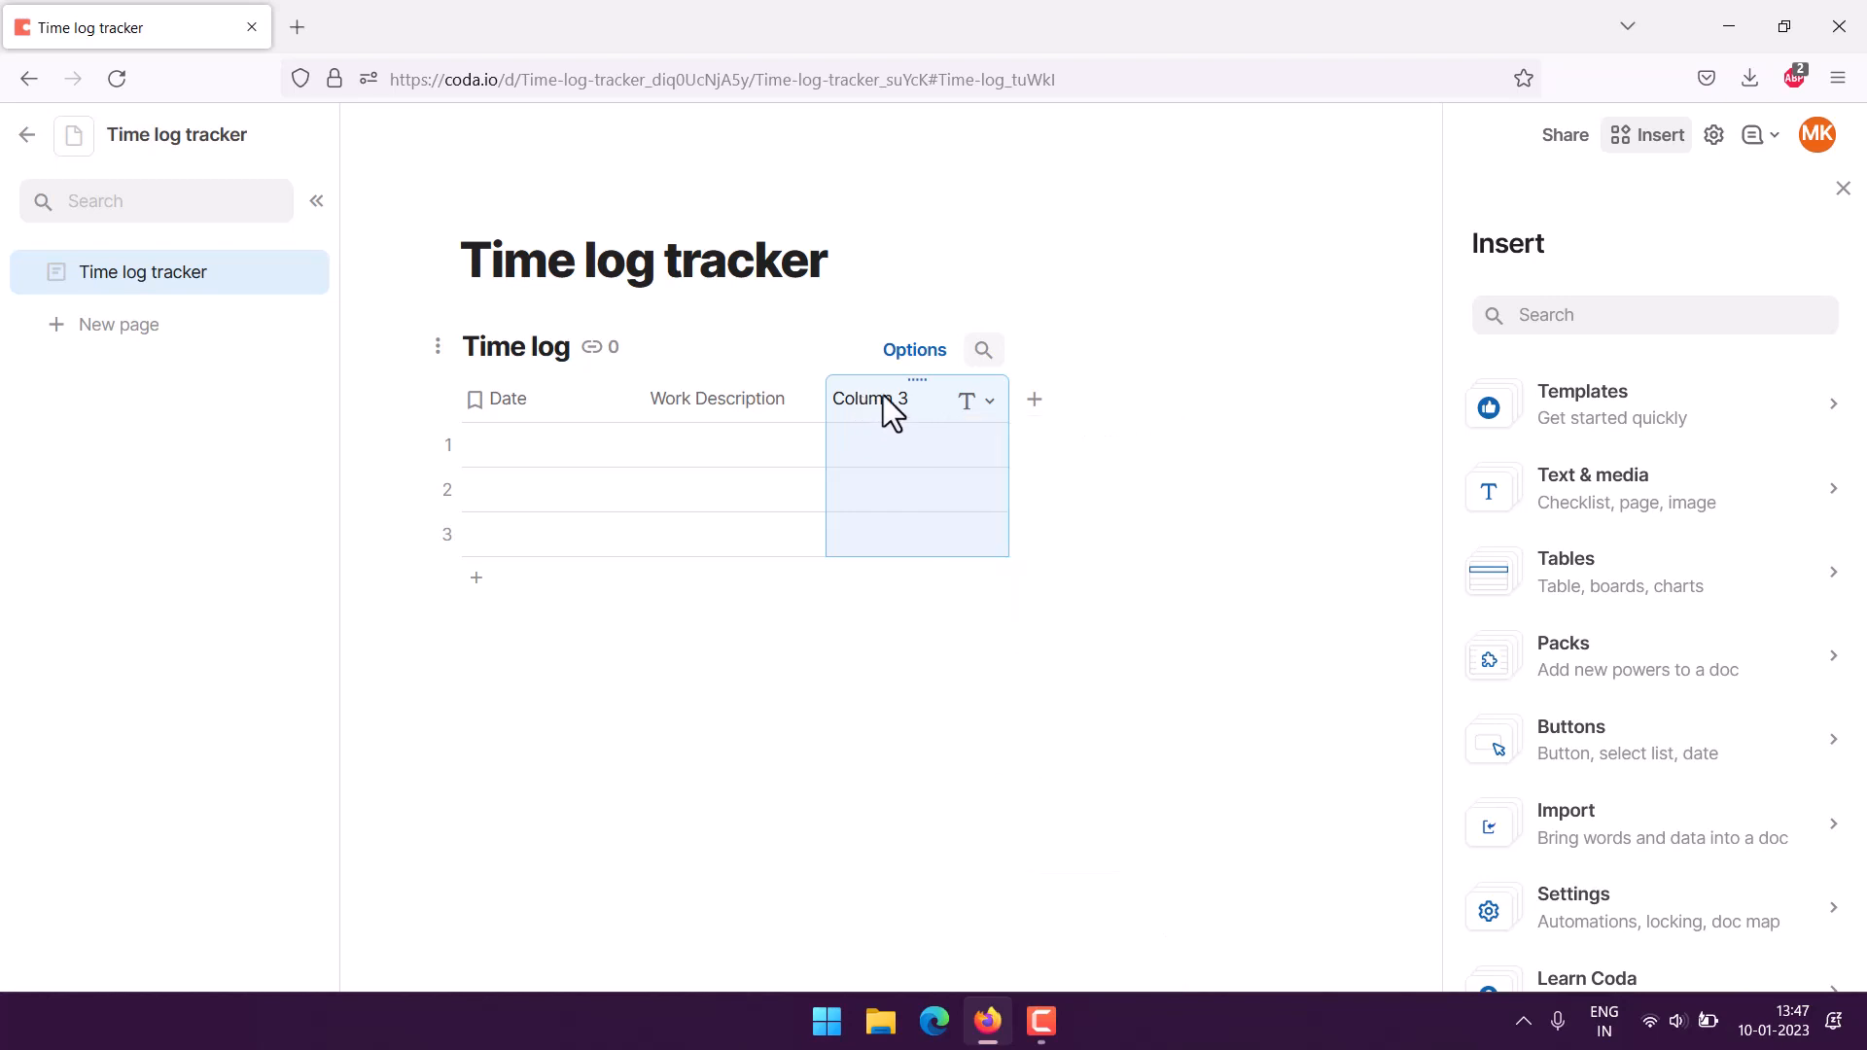
{"action": "double_click", "coordinate": [897, 407]}
{"action": "type", "text": "Start Time"}
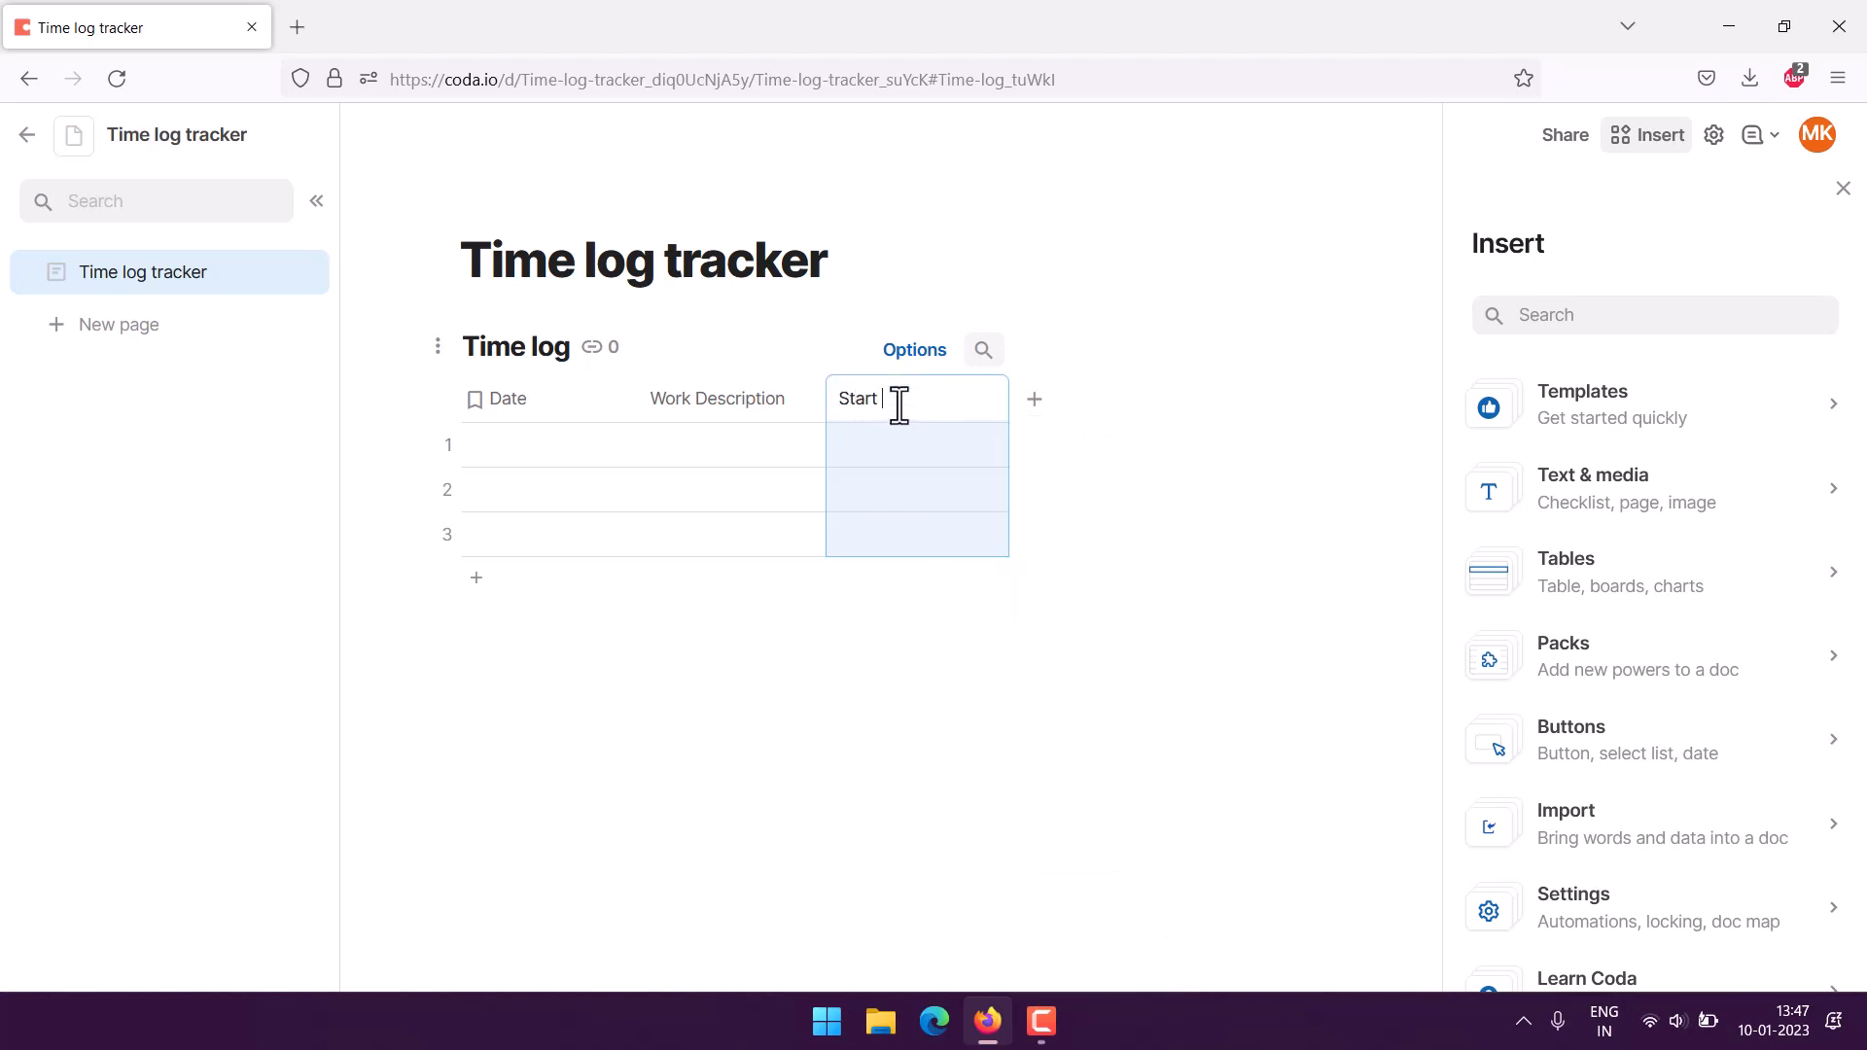
Add a column after Start Time and name it "End Time"
{"action": "left_click", "coordinate": [1036, 400]}
{"action": "type", "text": "End"}
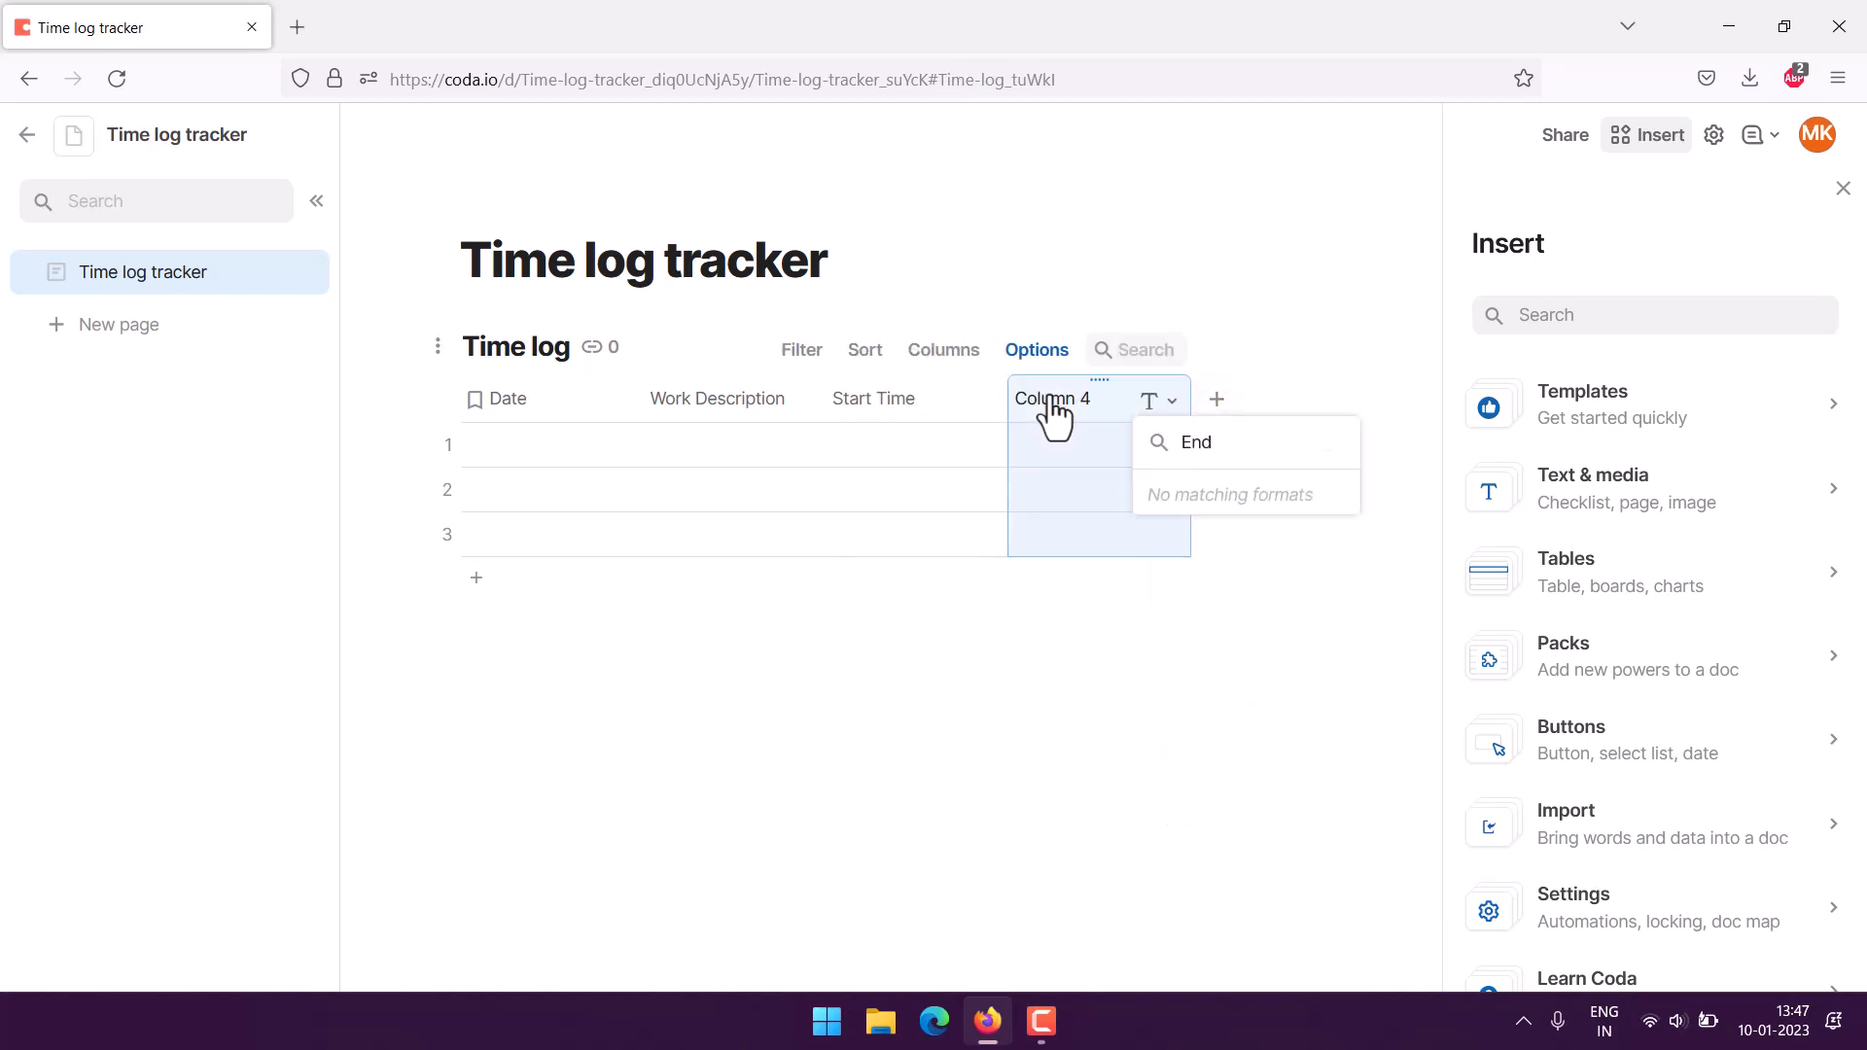
{"action": "key", "text": "BackSpace"}
{"action": "key", "text": "BackSpace"}
{"action": "left_click", "coordinate": [1036, 397]}
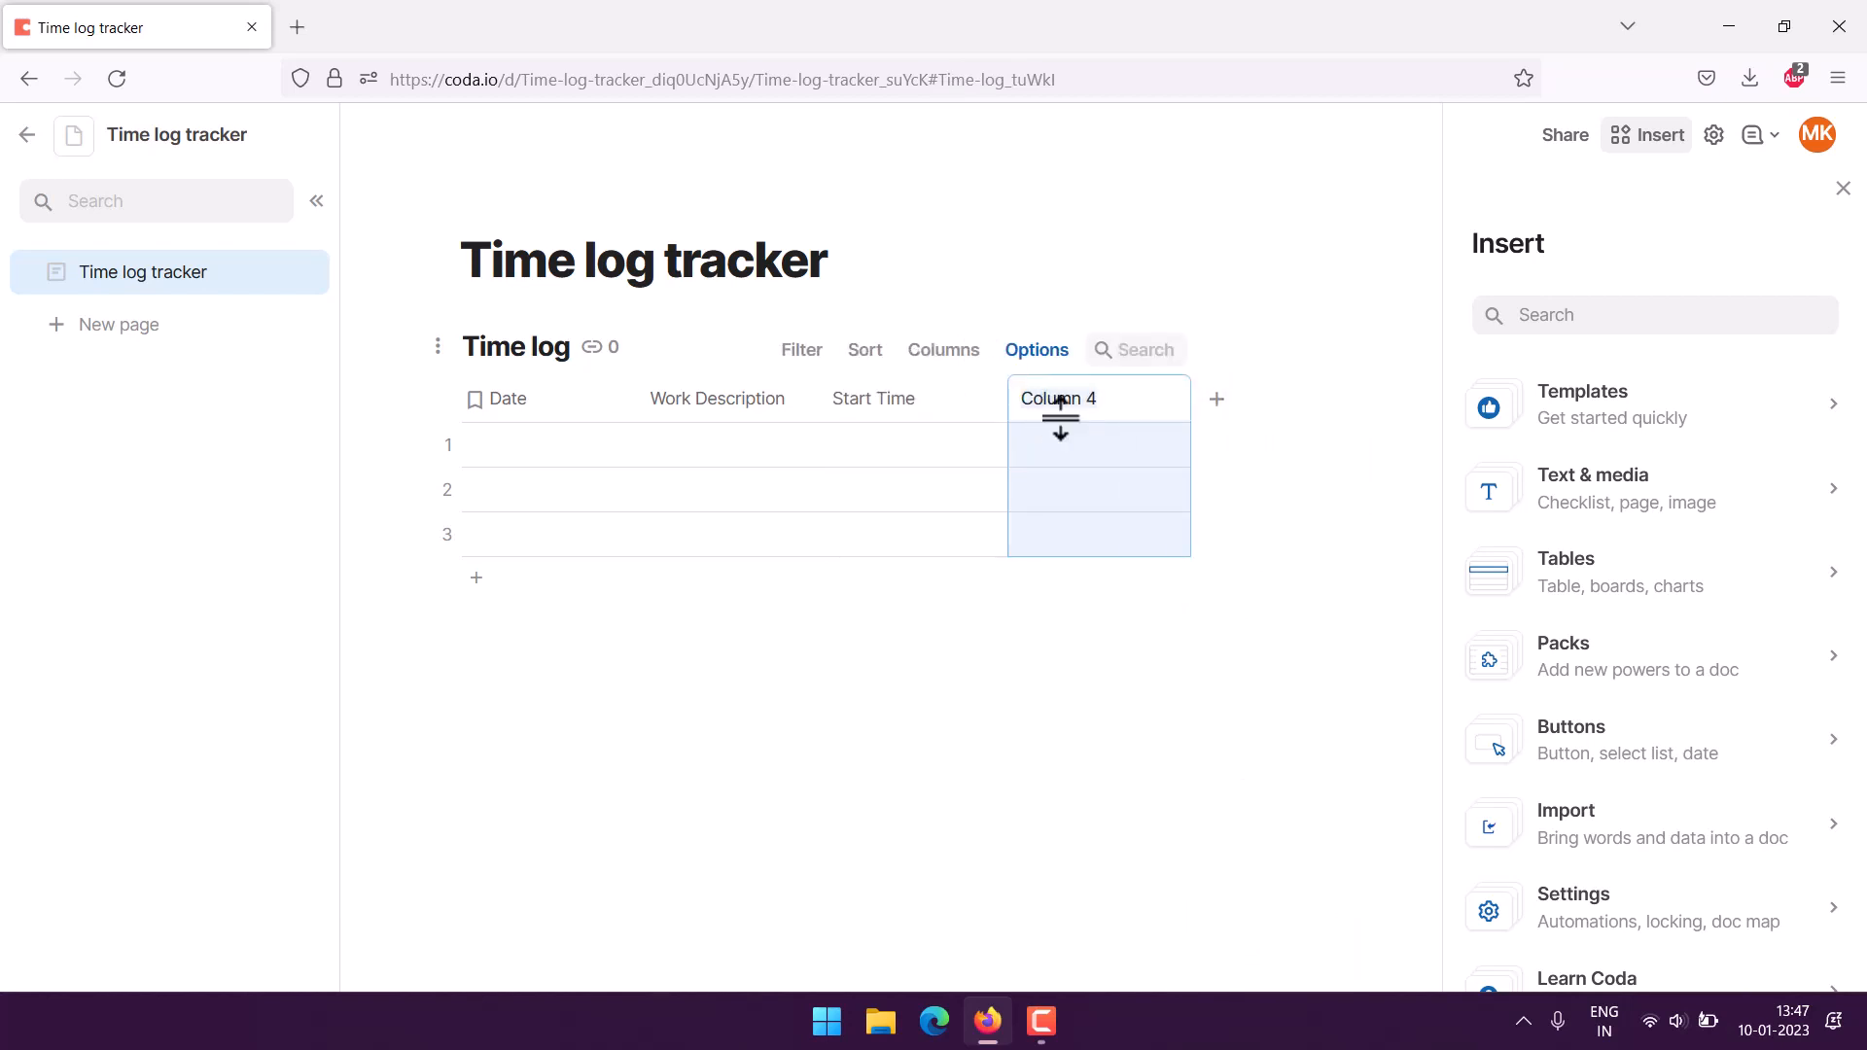
{"action": "type", "text": "e"}
{"action": "key", "text": "BackSpace"}
{"action": "type", "text": "End Time"}
Add a column after End Time and name it "Duration"
{"action": "left_click", "coordinate": [1219, 399]}
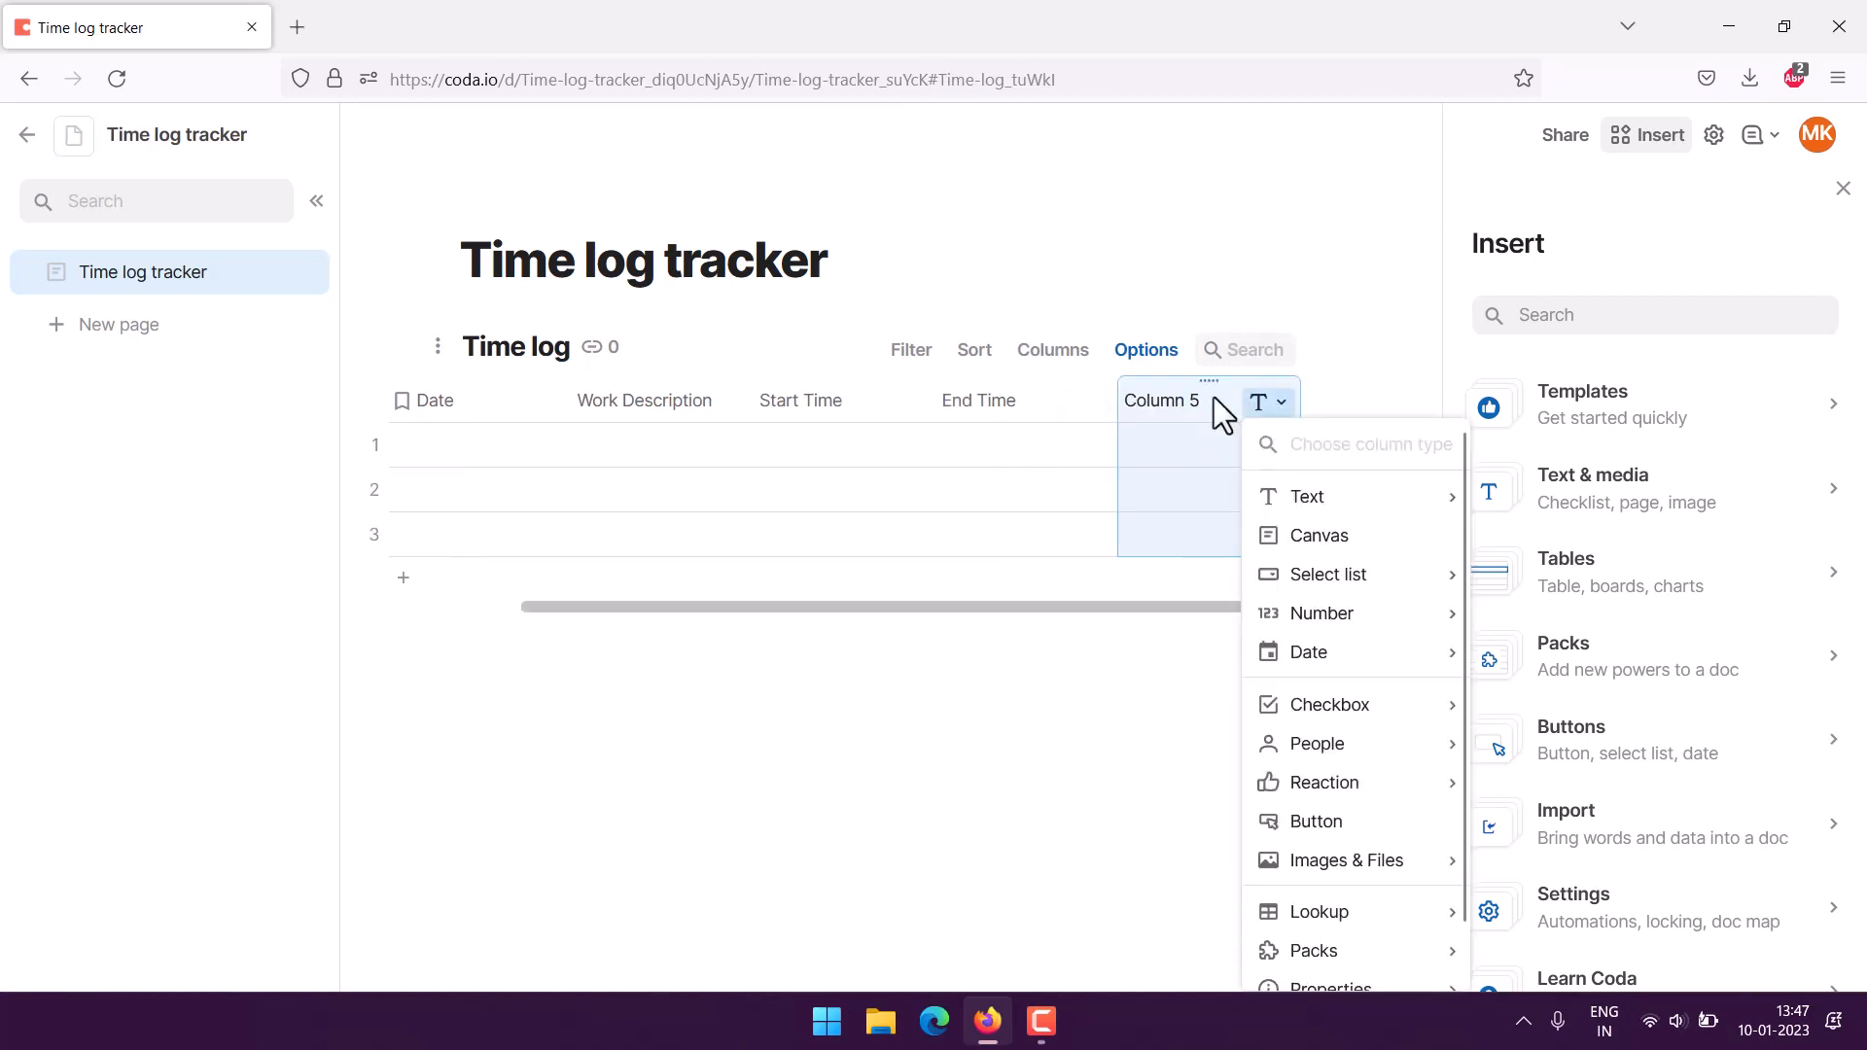
{"action": "left_click", "coordinate": [1144, 399]}
{"action": "type", "text": "Duration"}
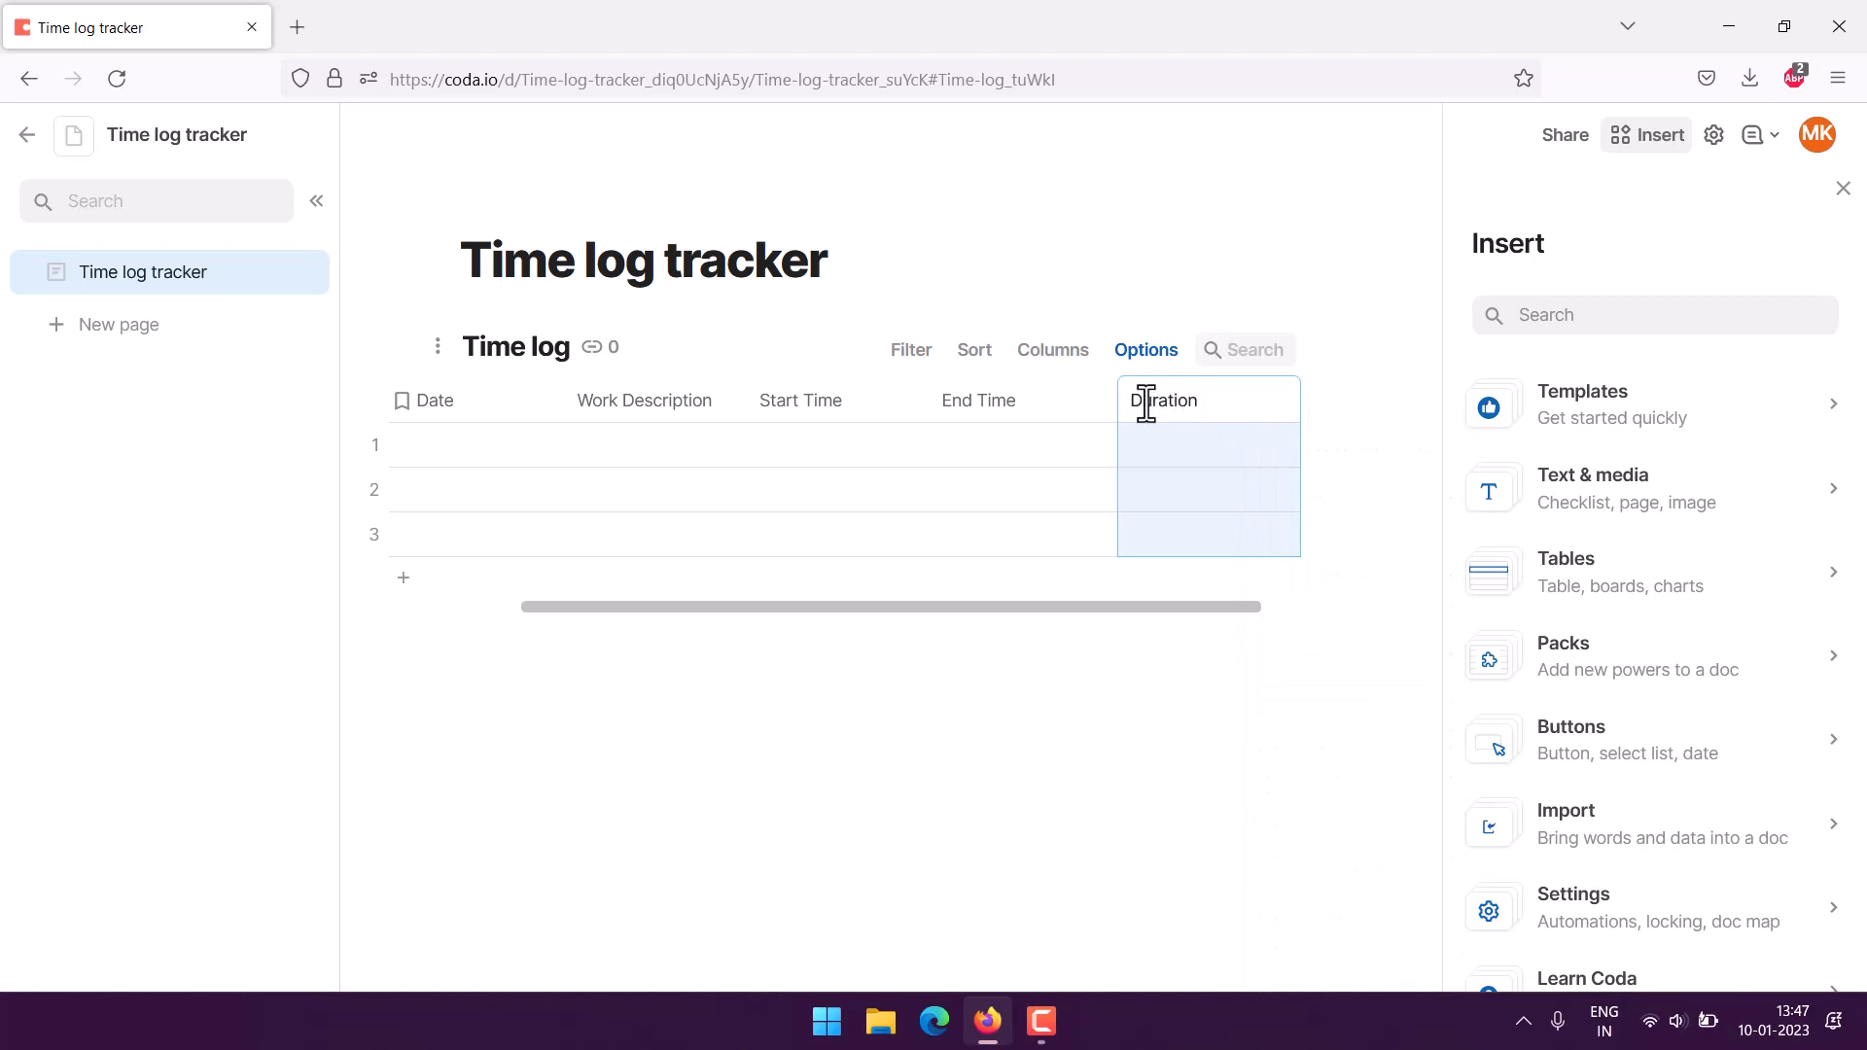
{"action": "left_click", "coordinate": [385, 647]}
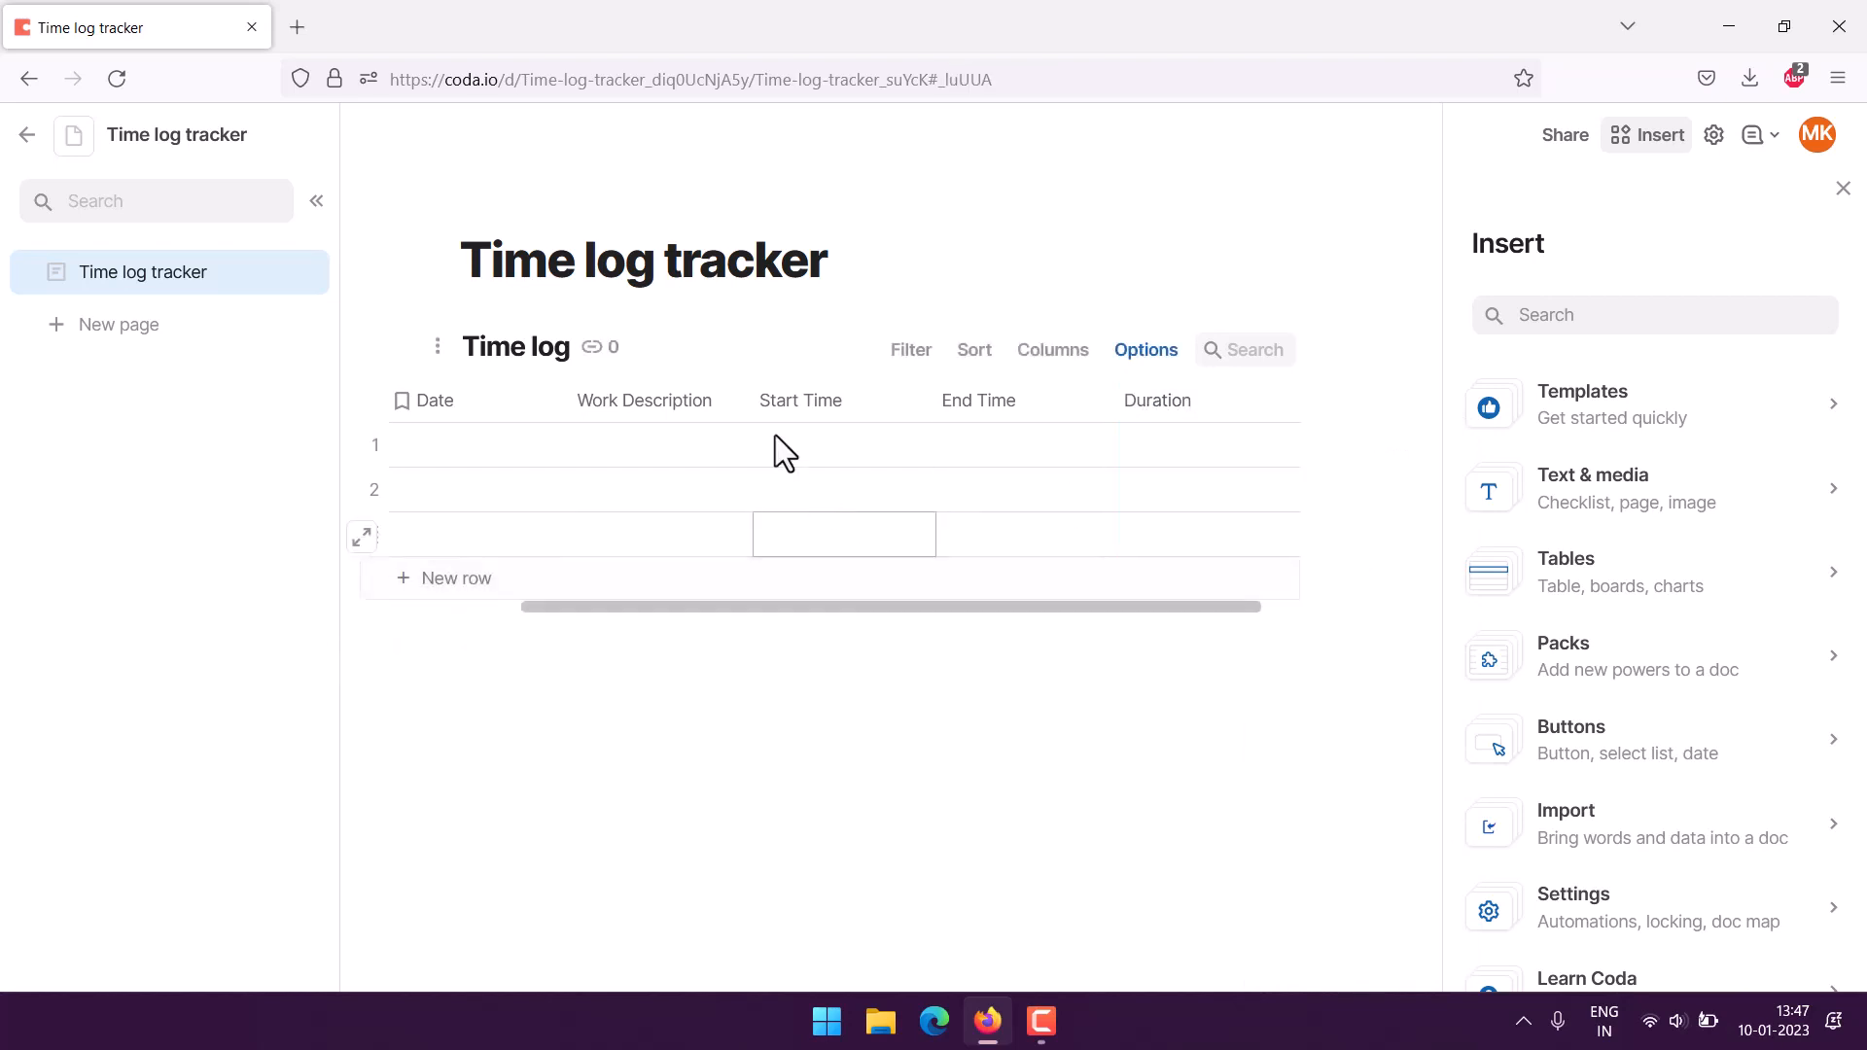
Narrow the Date column and set the Start Time column's type to Time
{"action": "left_click_drag", "start_coordinate": [567, 400], "coordinate": [517, 408]}
{"action": "left_click", "coordinate": [754, 405]}
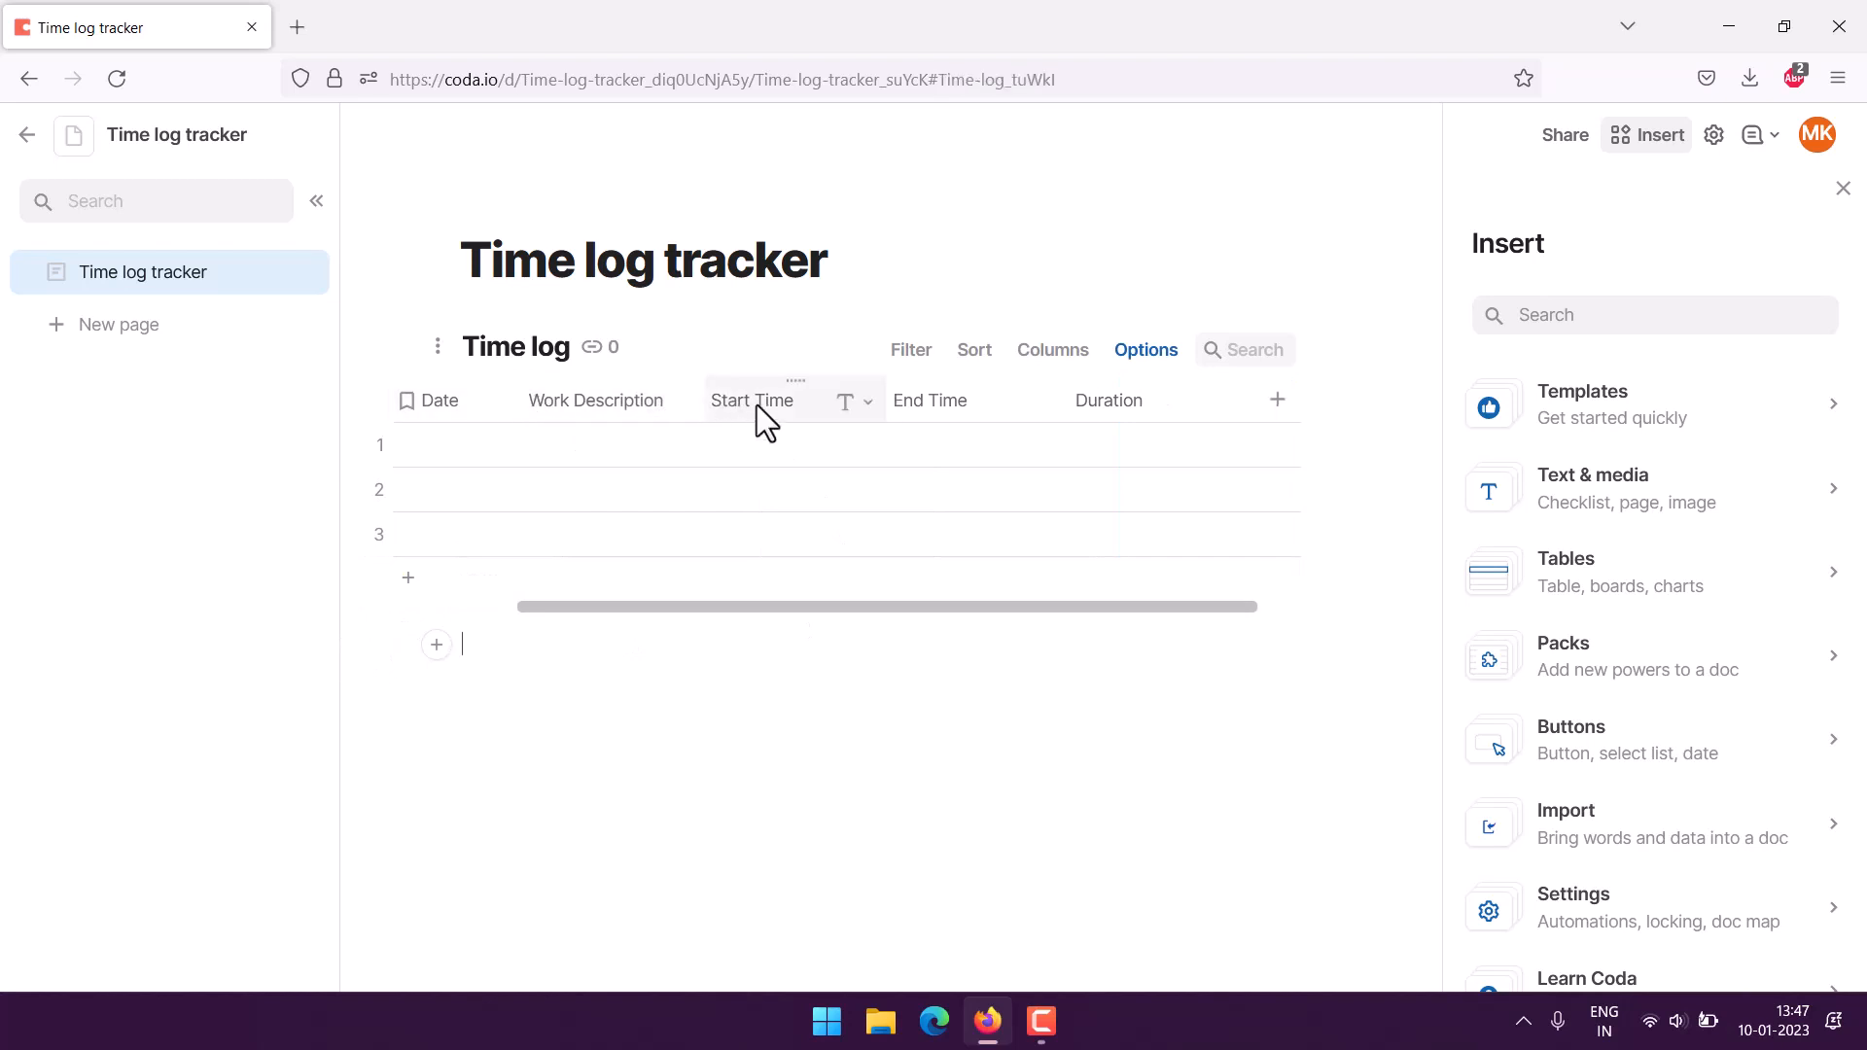
{"action": "left_click", "coordinate": [857, 403]}
{"action": "mouse_move", "coordinate": [914, 455]}
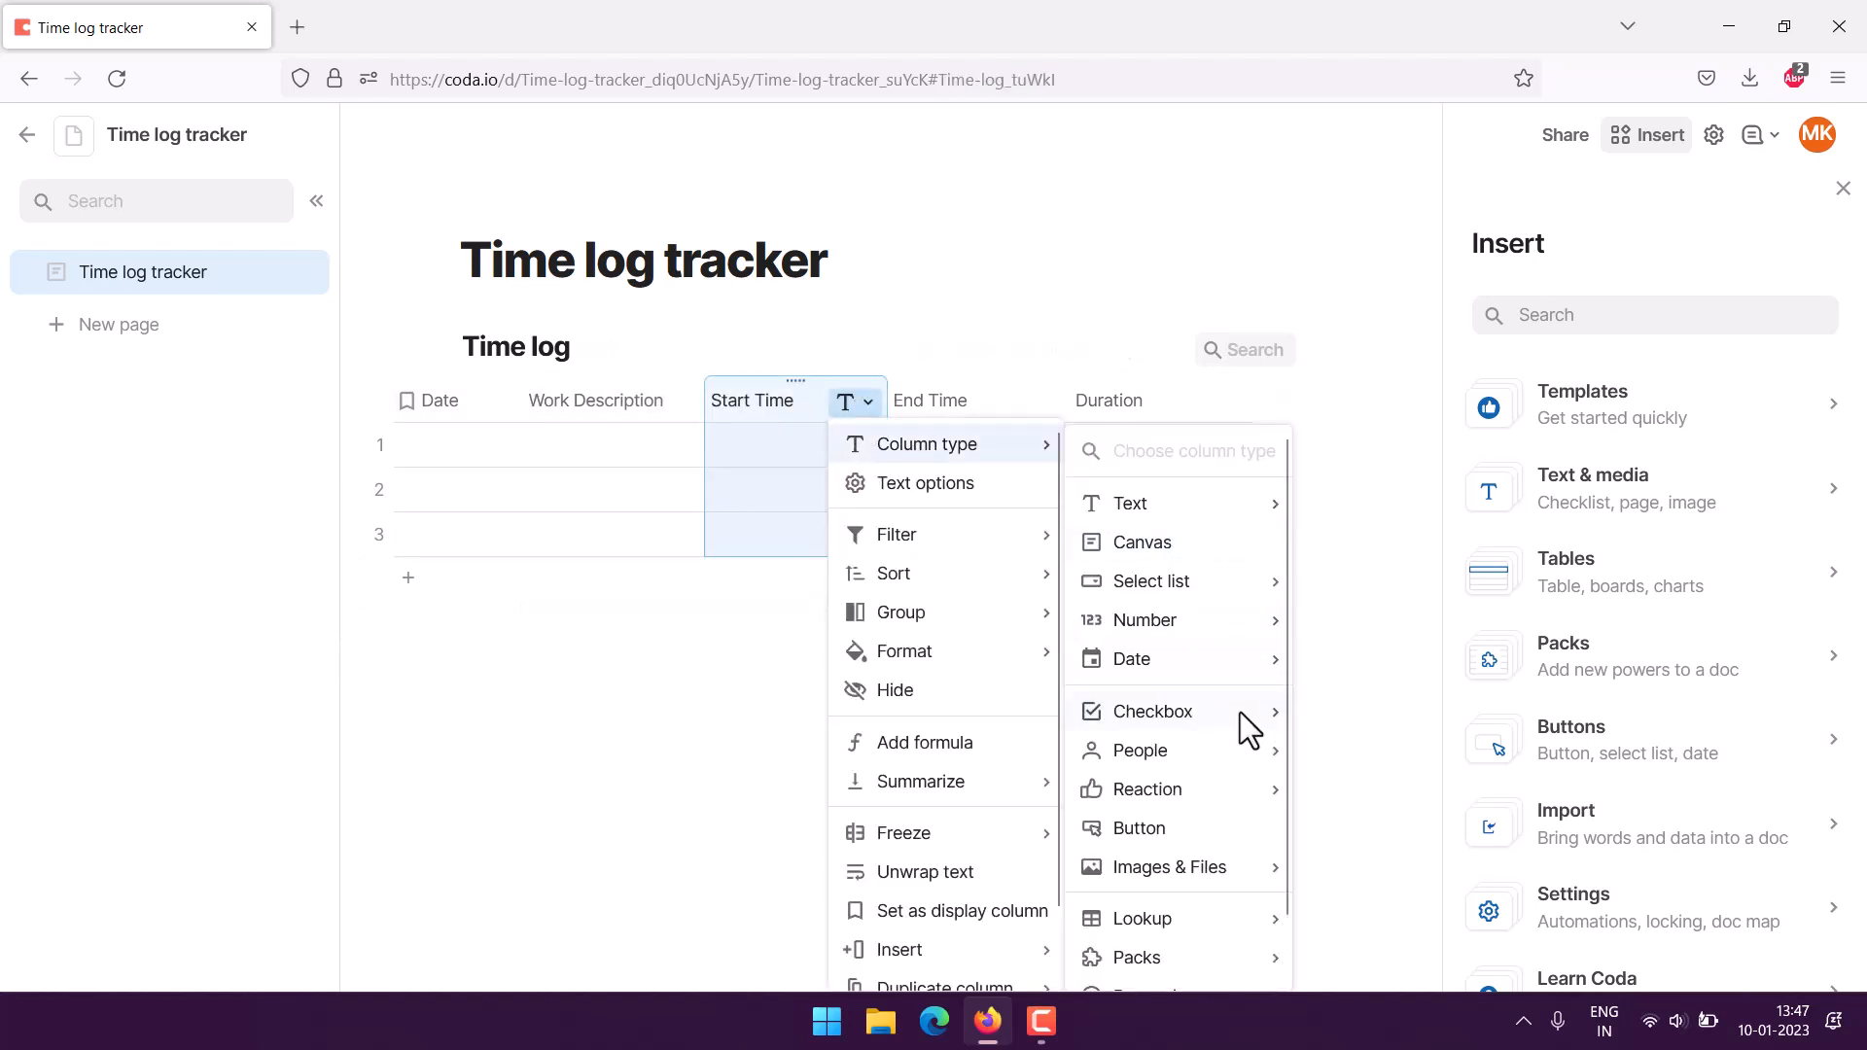
{"action": "mouse_move", "coordinate": [1202, 656]}
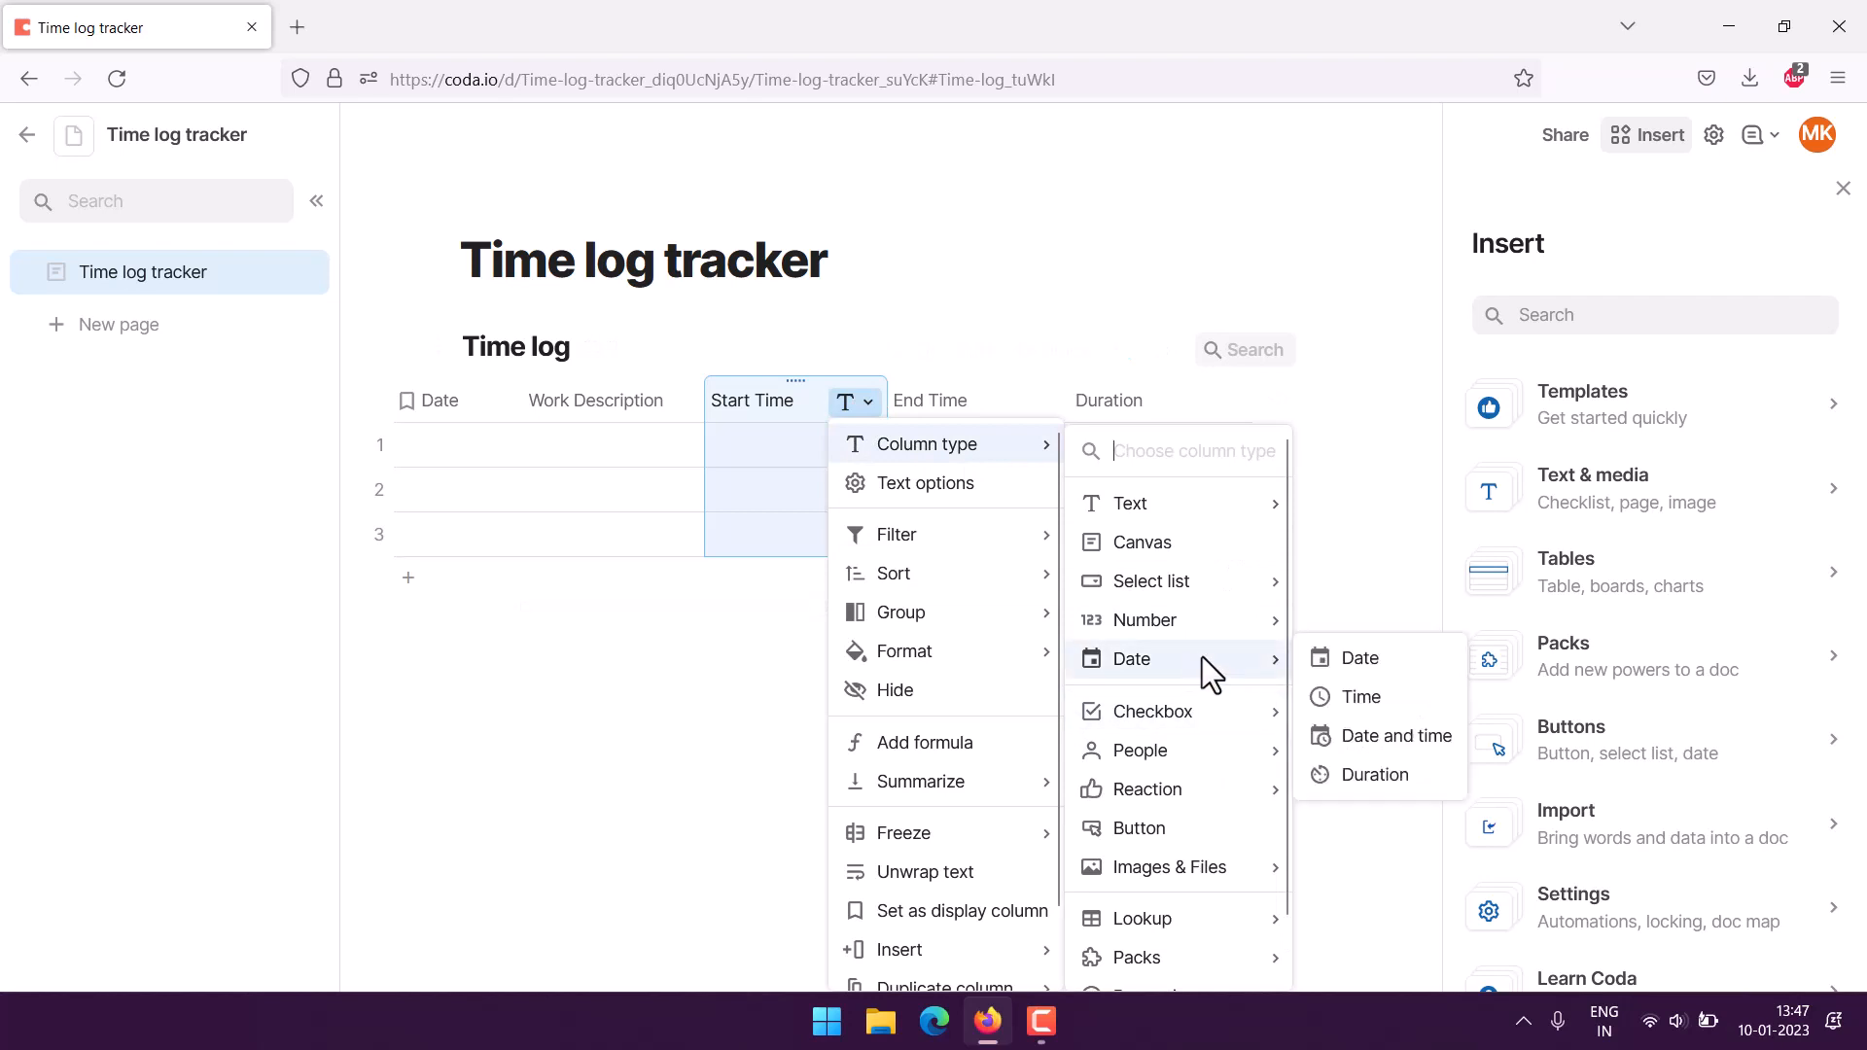
{"action": "left_click", "coordinate": [1361, 701]}
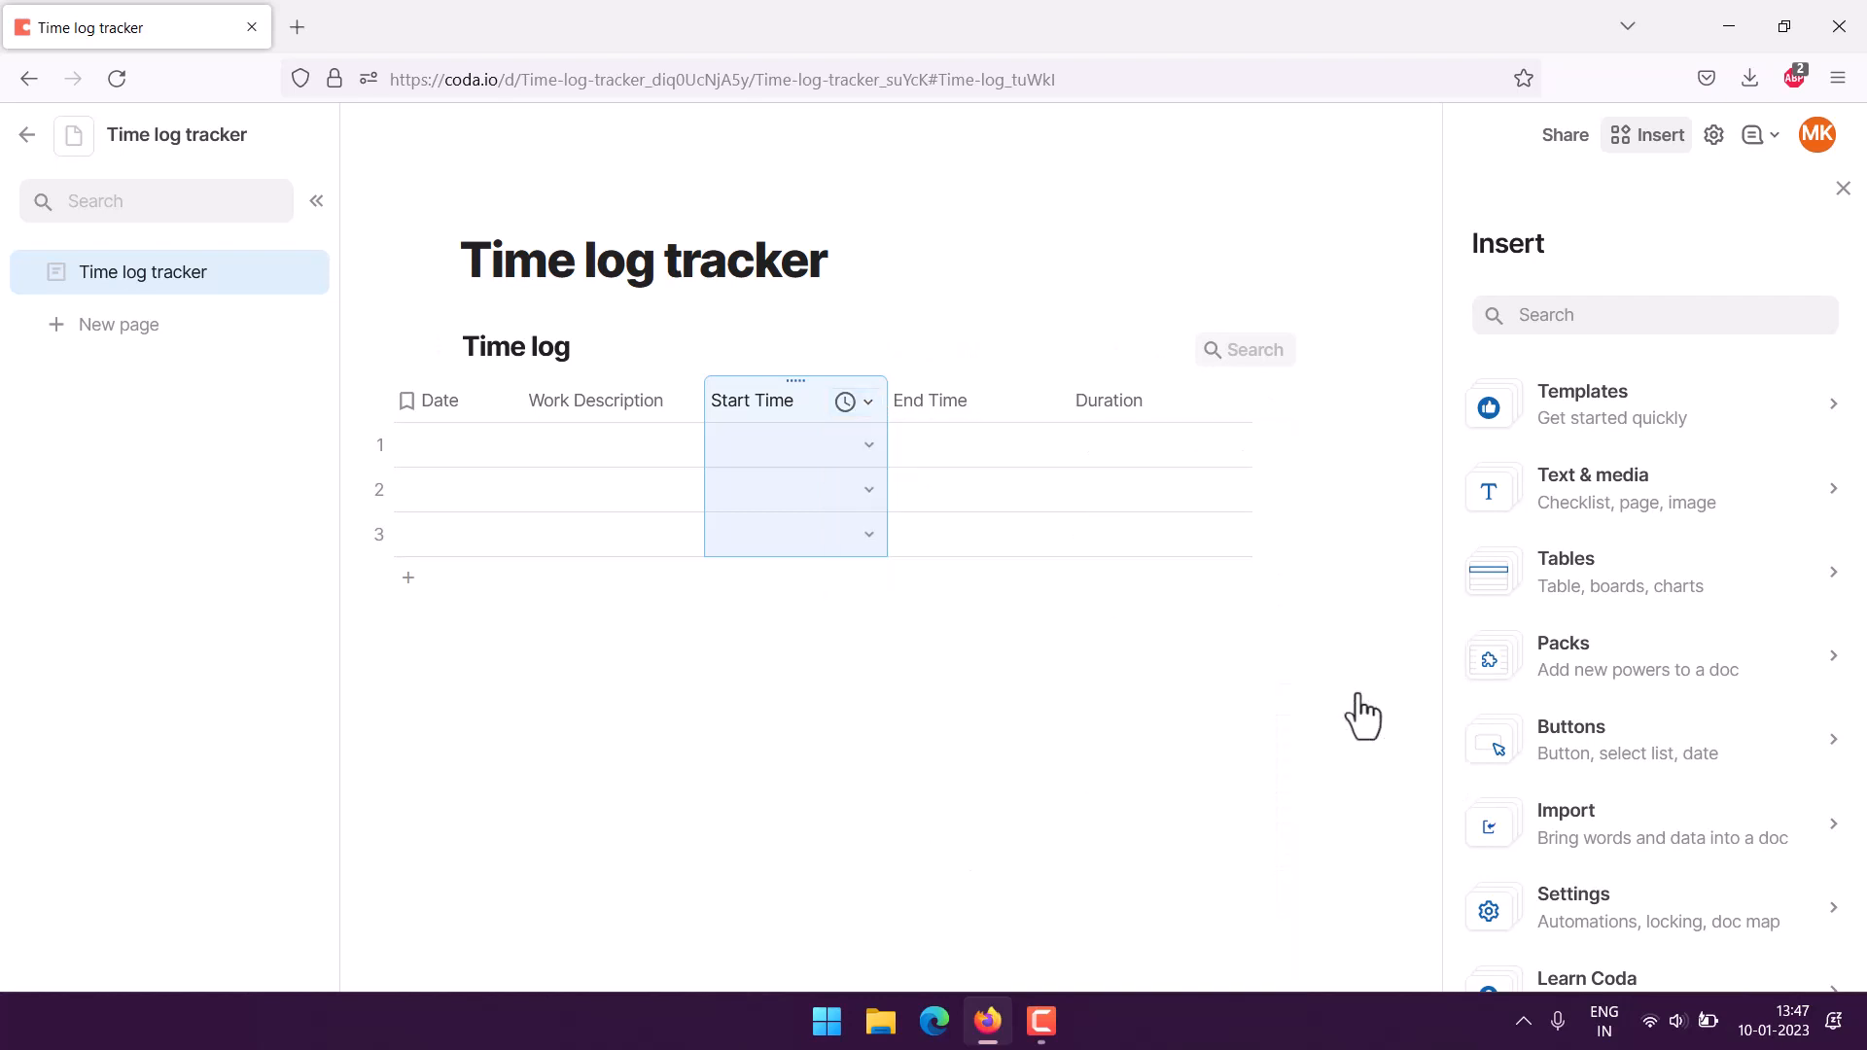
Set the End Time column's type to Time
{"action": "left_click", "coordinate": [1050, 407]}
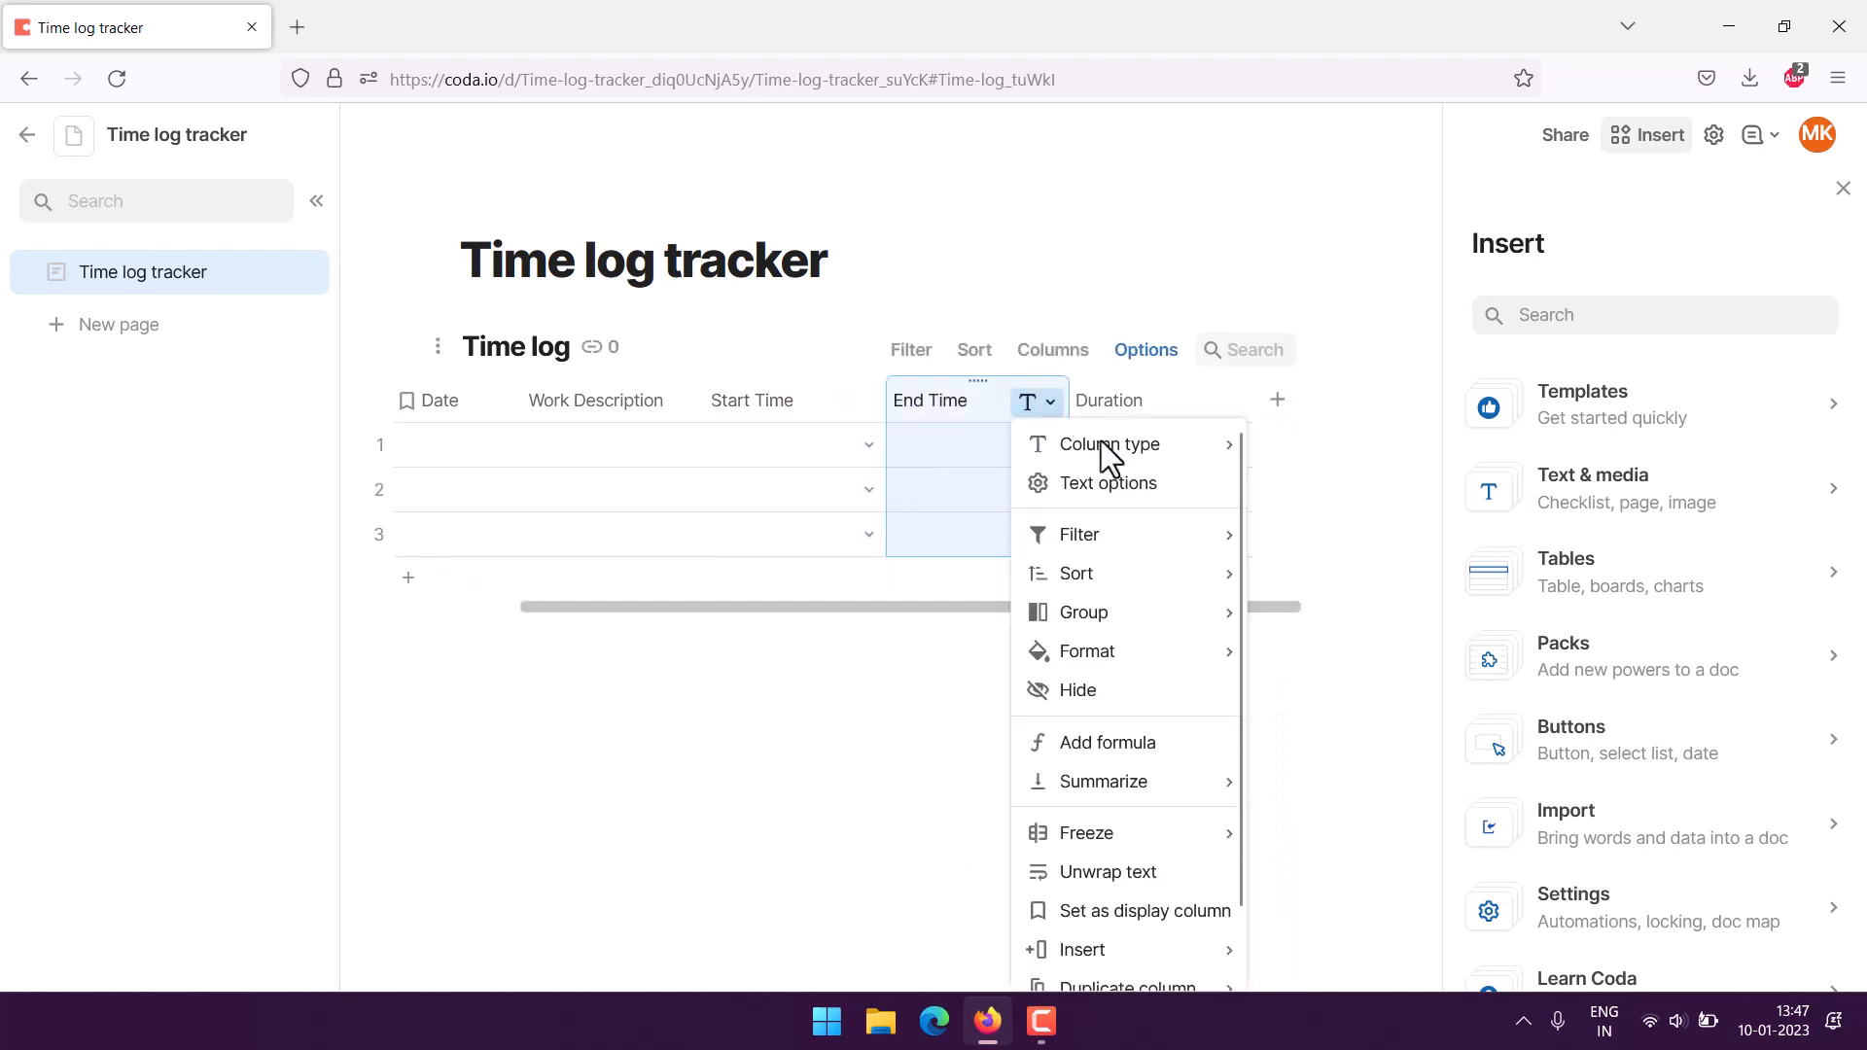
{"action": "mouse_move", "coordinate": [1128, 453]}
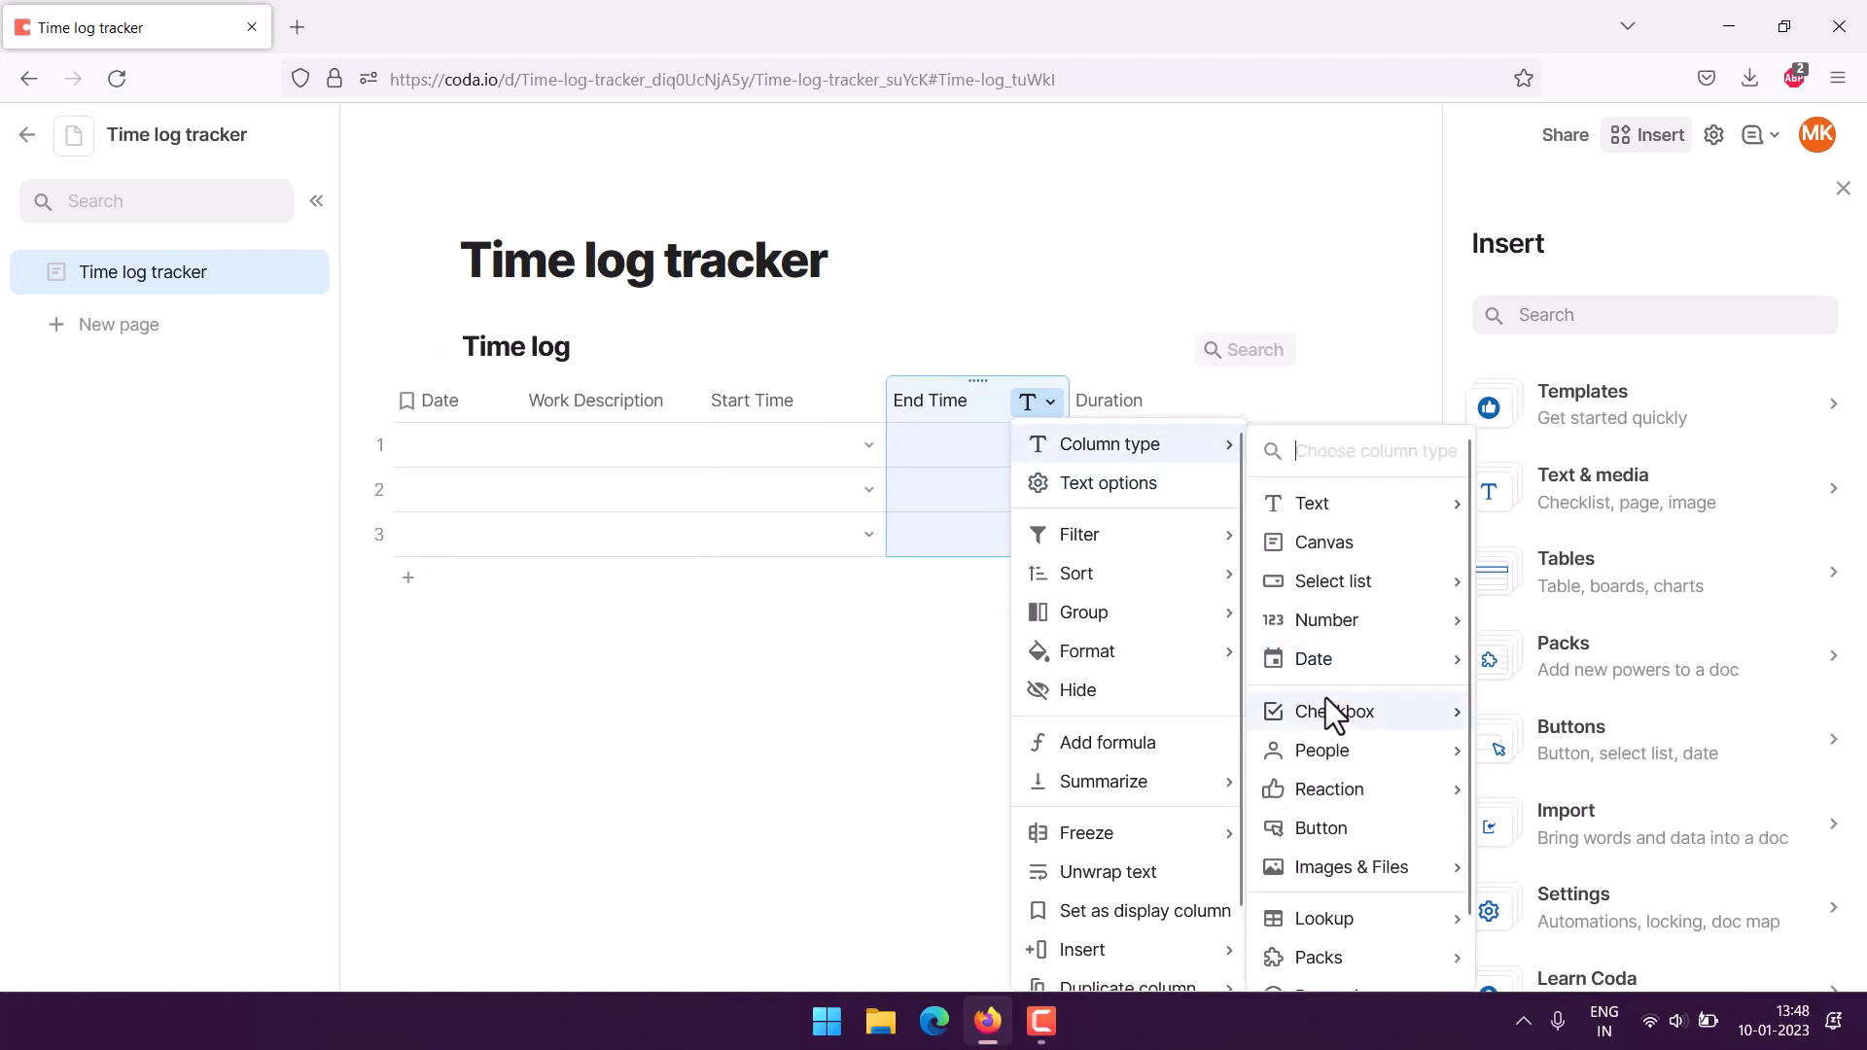
{"action": "mouse_move", "coordinate": [1324, 663]}
{"action": "left_click", "coordinate": [1554, 701]}
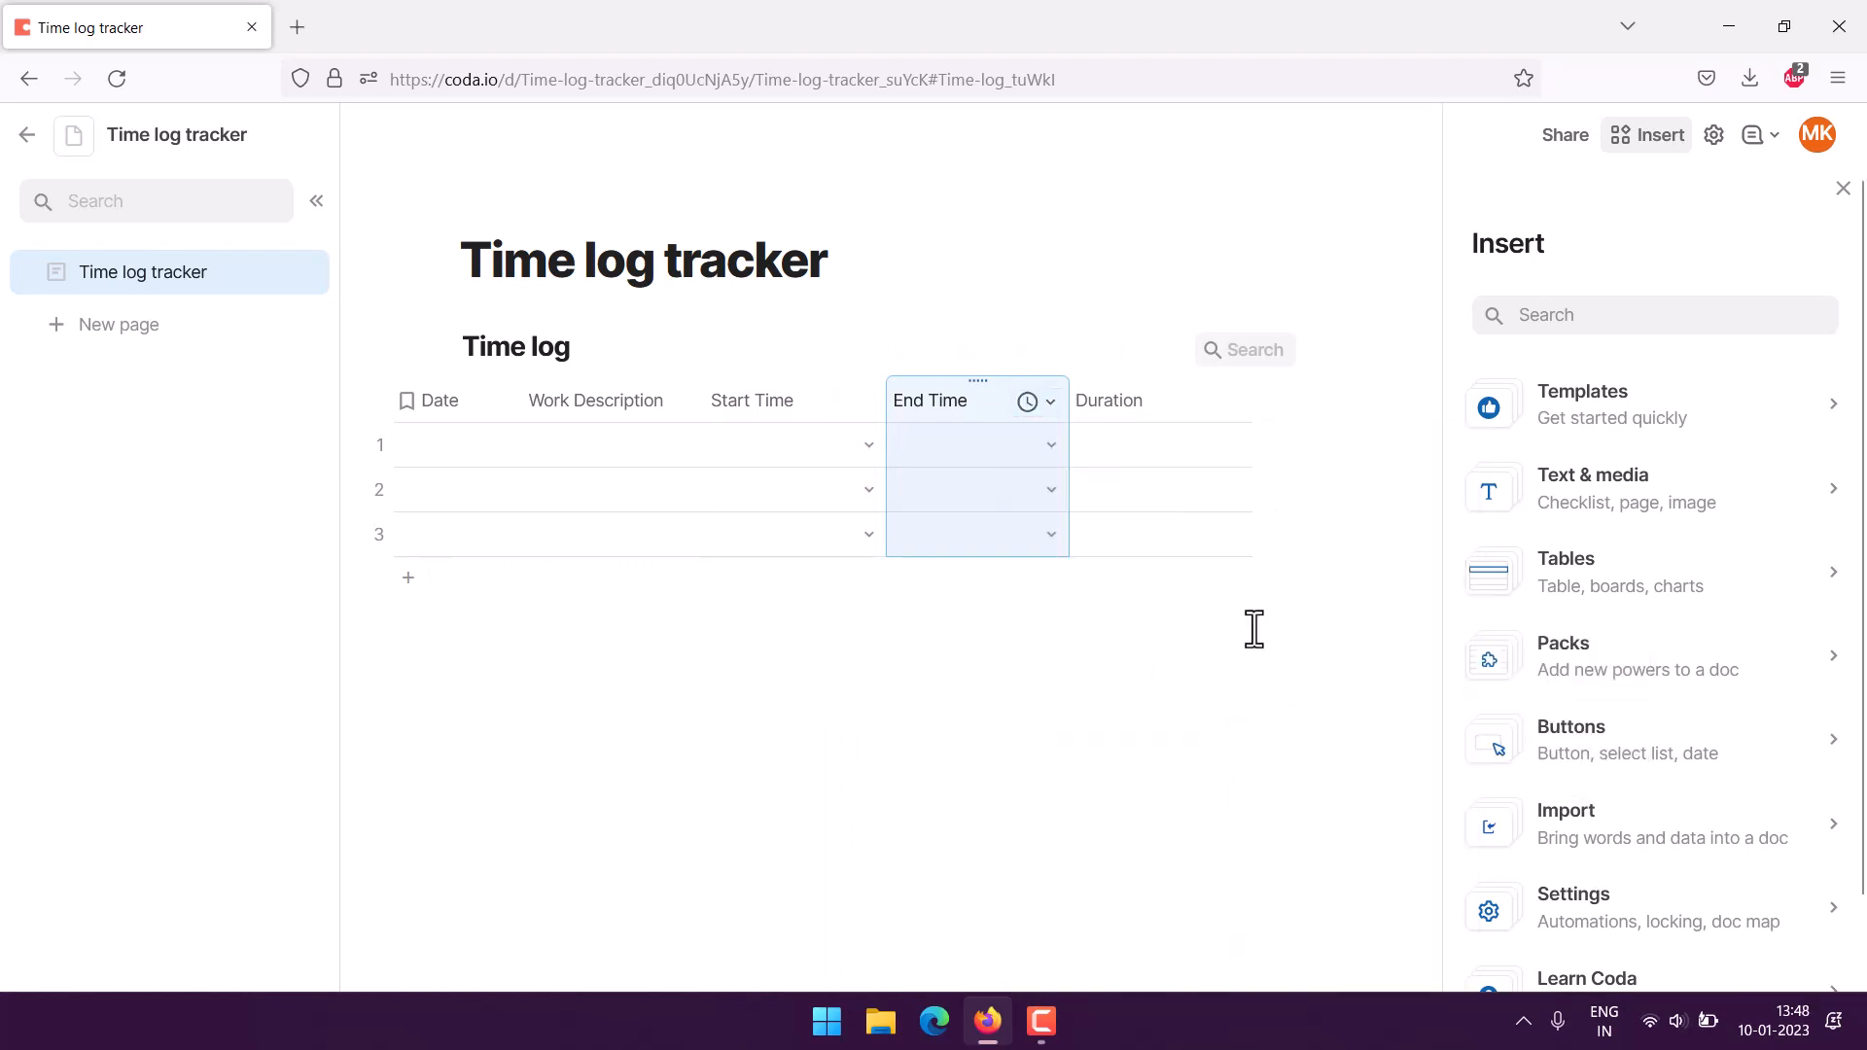
Make Duration a formula column that calculates End Time minus Start Time
{"action": "left_click", "coordinate": [1140, 405]}
{"action": "left_click", "coordinate": [1235, 407]}
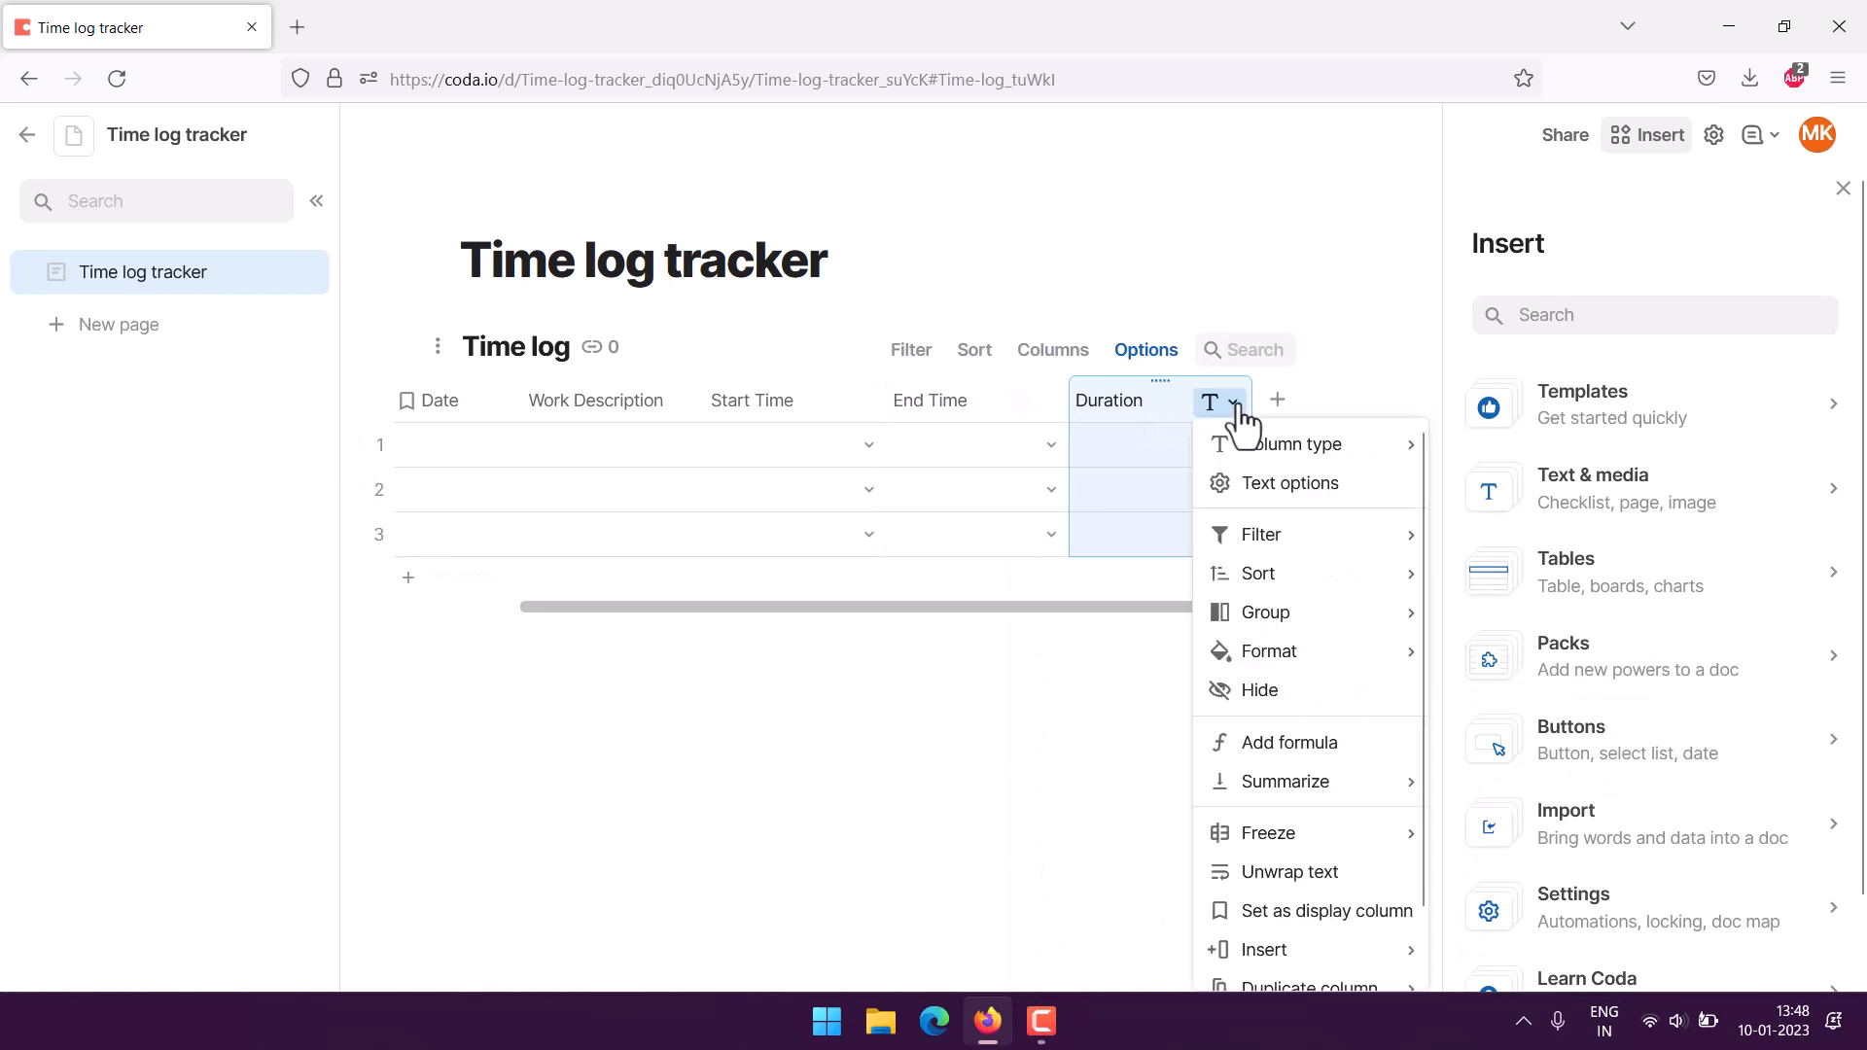
{"action": "mouse_move", "coordinate": [1304, 827]}
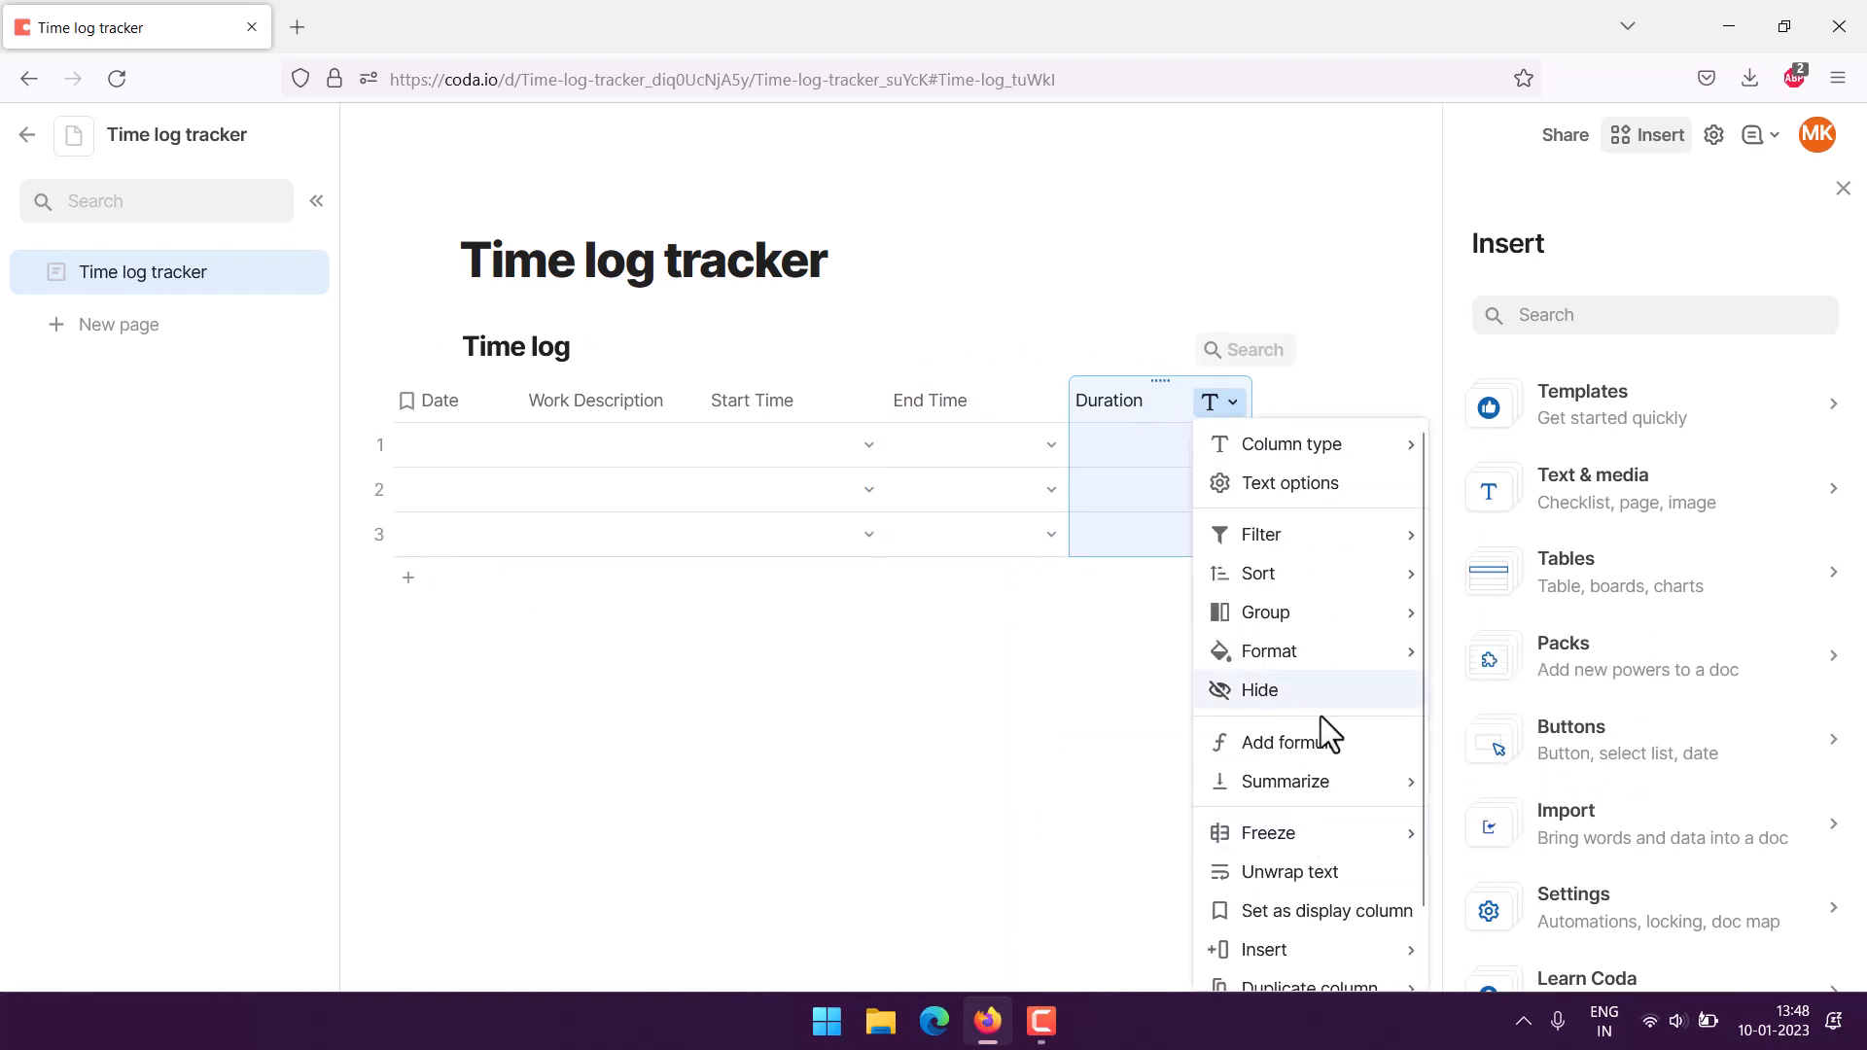
{"action": "mouse_move", "coordinate": [1309, 452]}
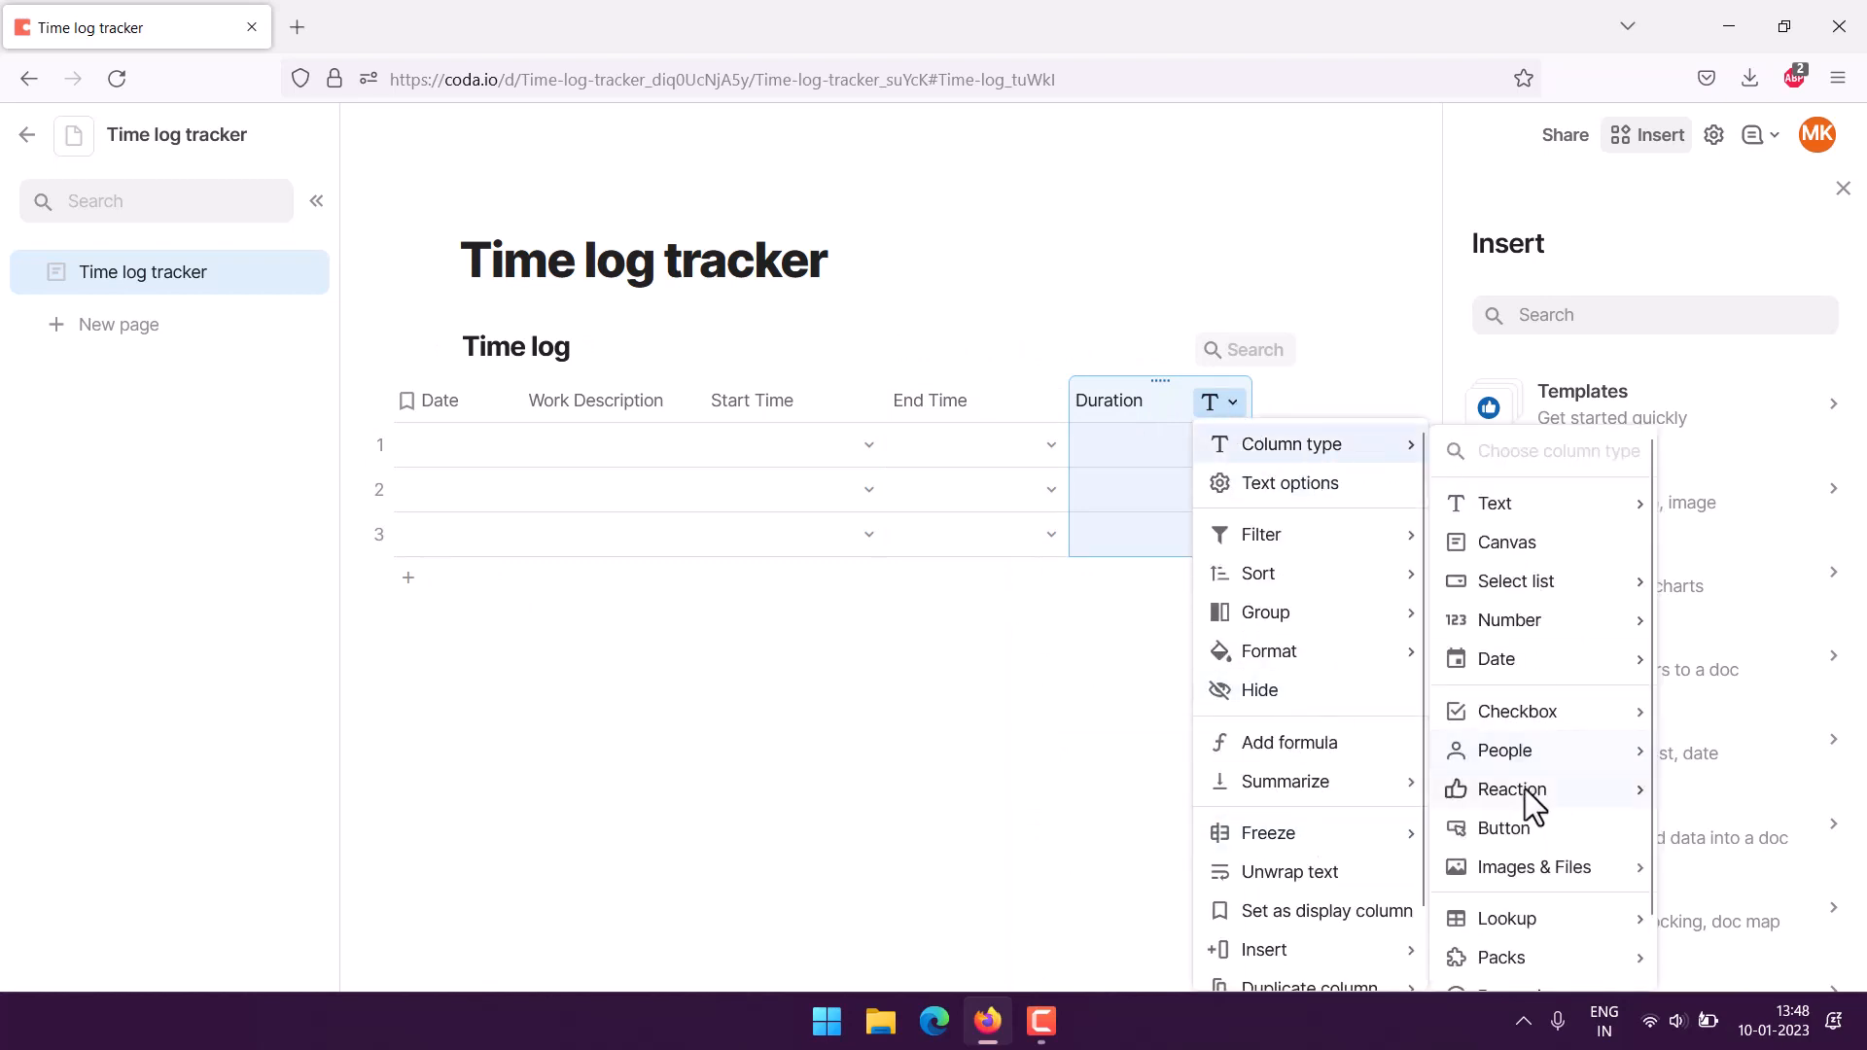
{"action": "scroll", "coordinate": [1511, 918], "scroll_direction": "down", "scroll_amount": 2}
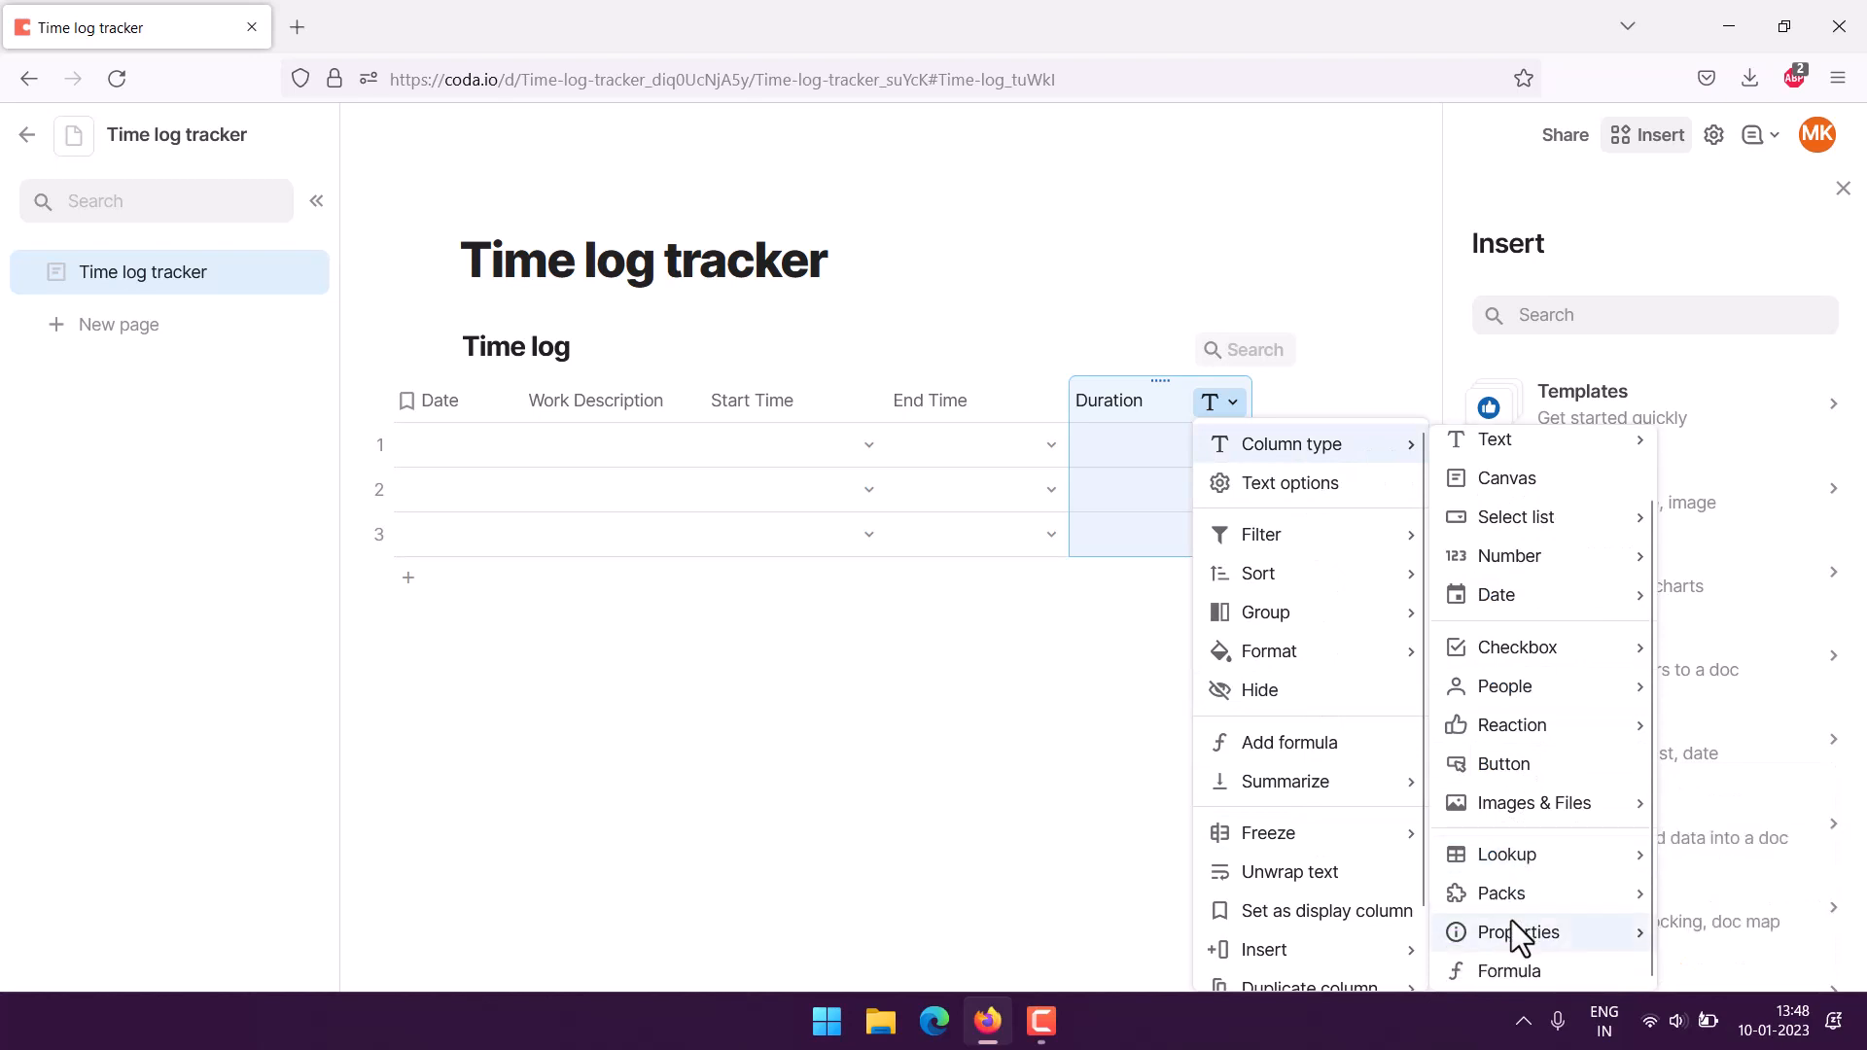
{"action": "left_click", "coordinate": [1511, 971]}
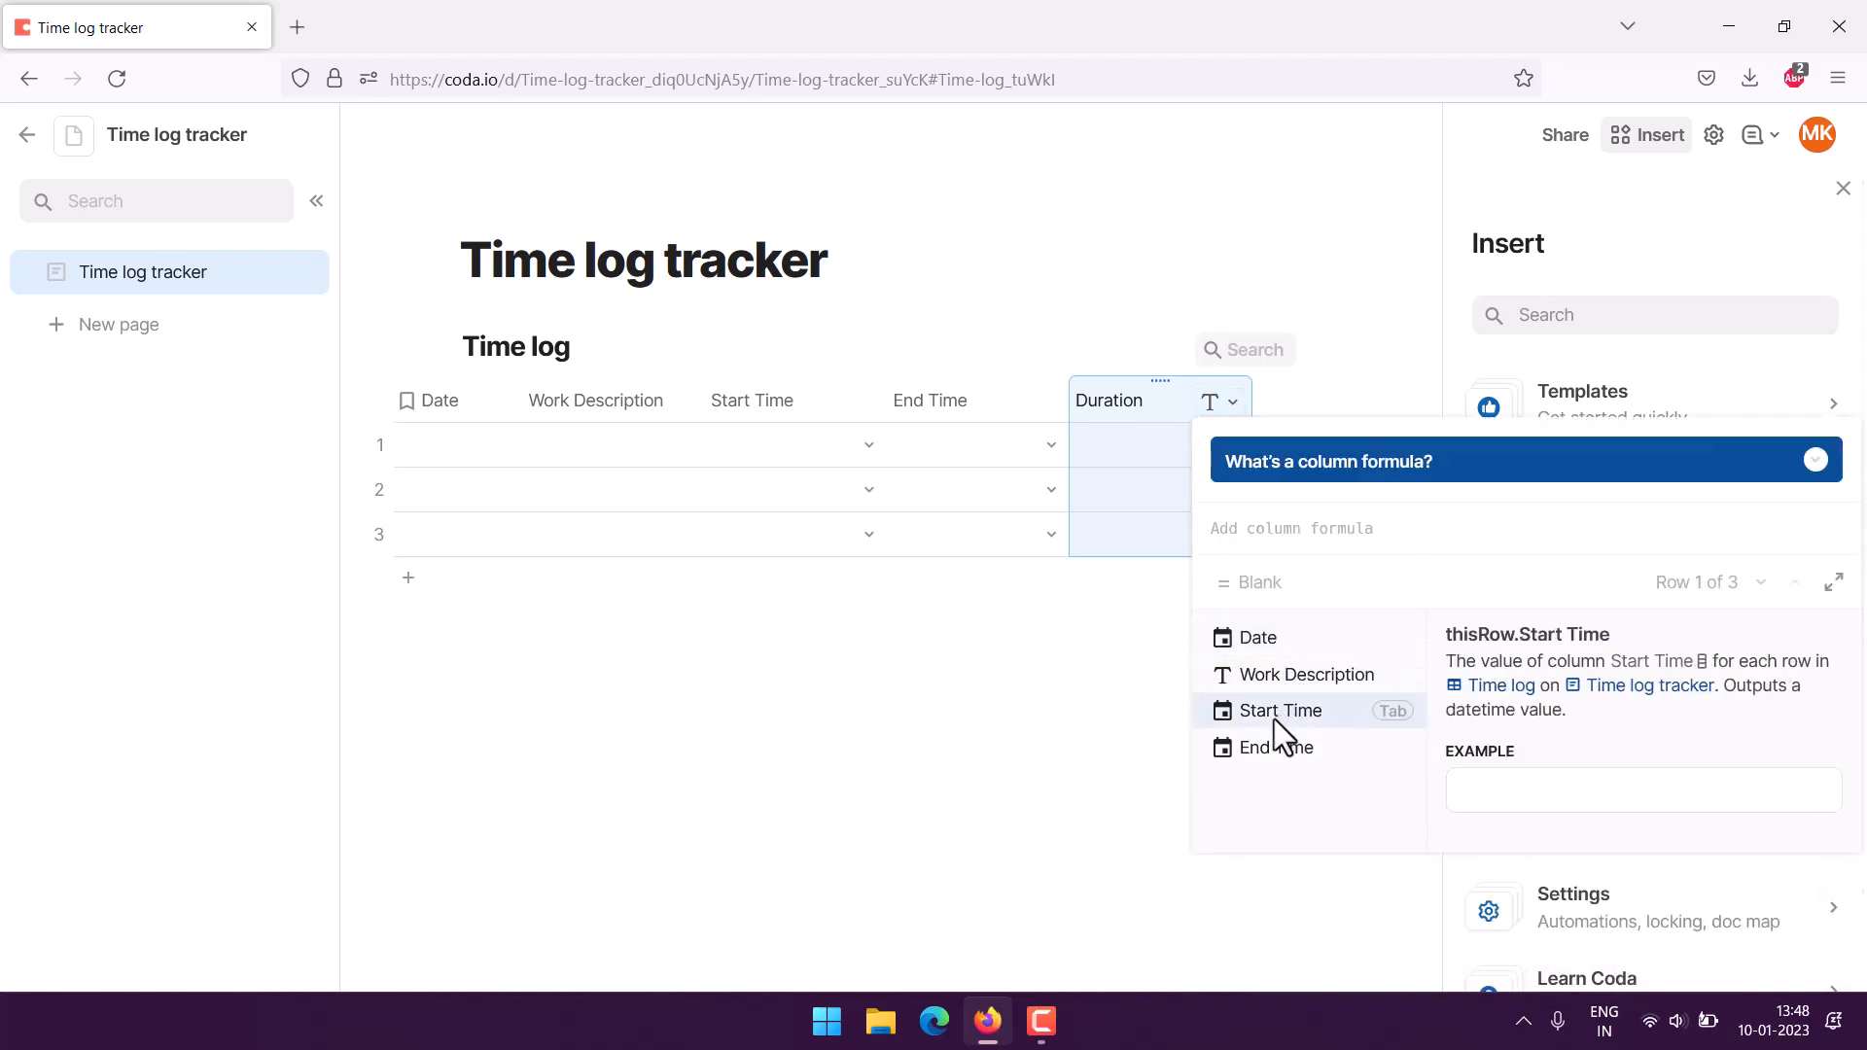
{"action": "left_click", "coordinate": [1267, 746]}
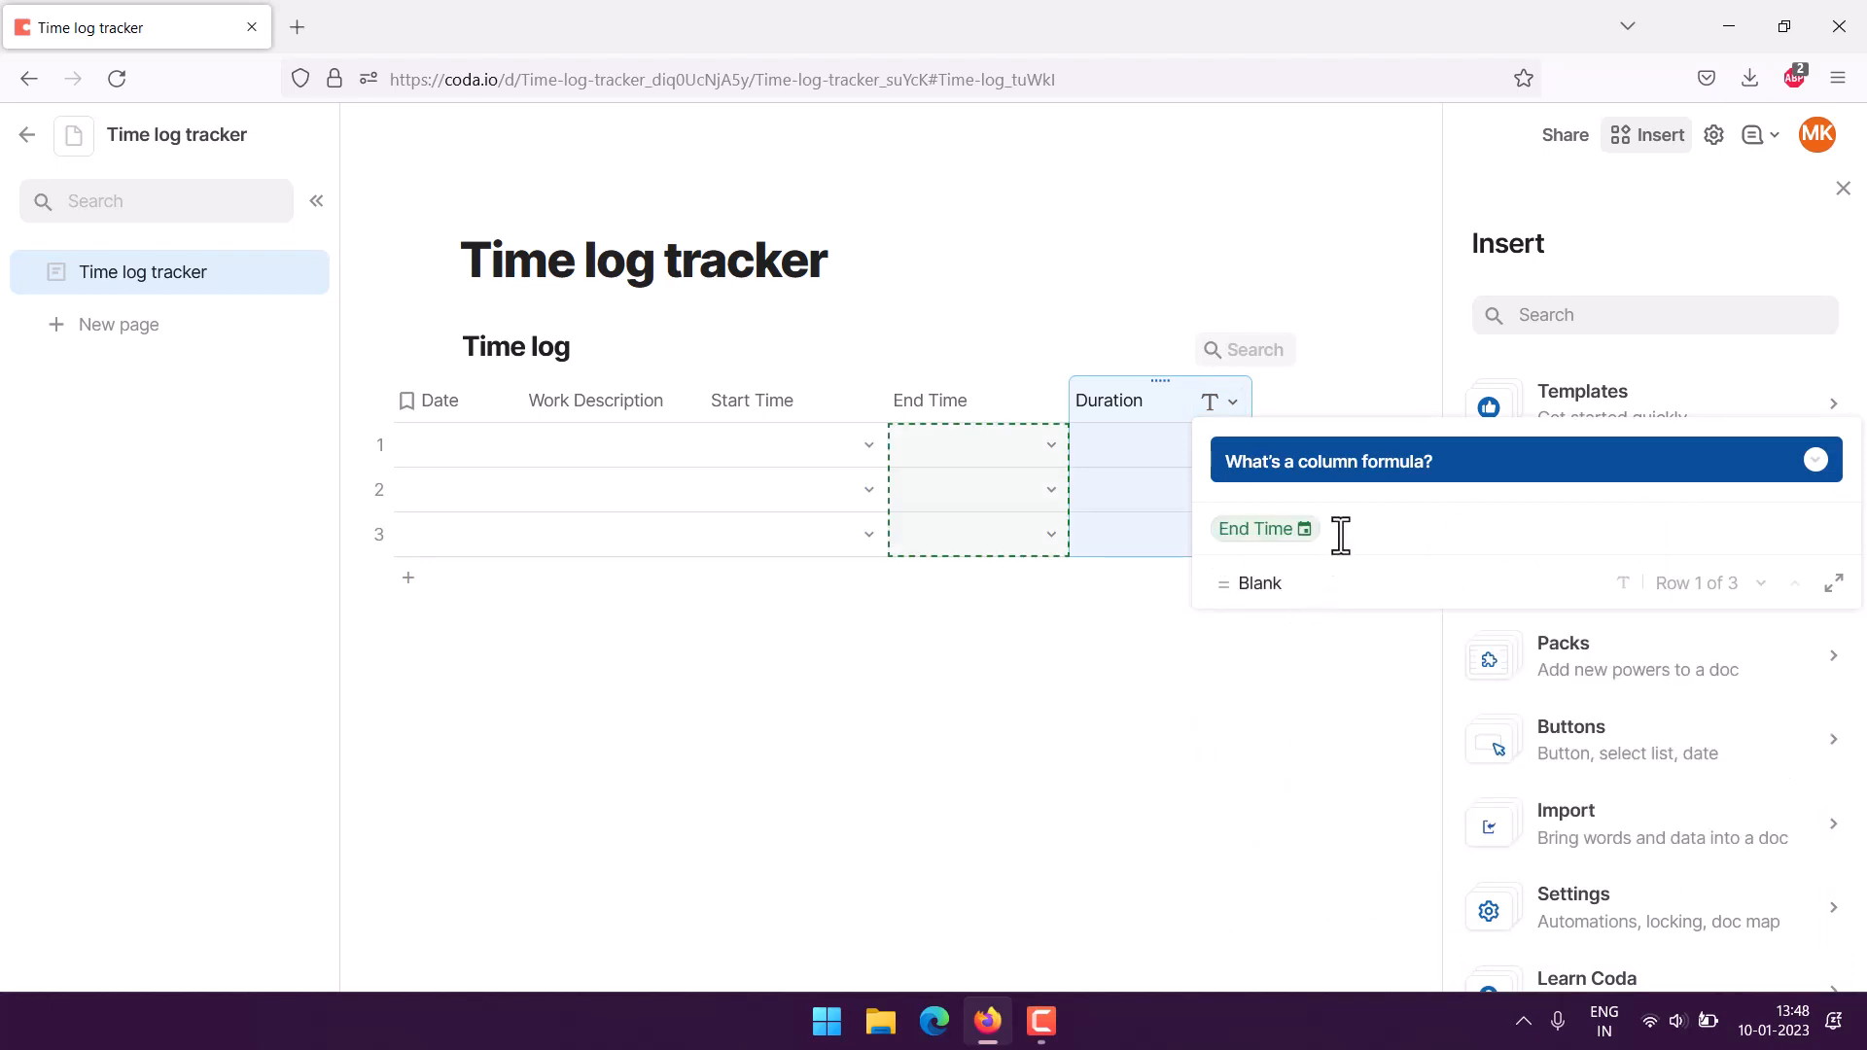
{"action": "type", "text": "-"}
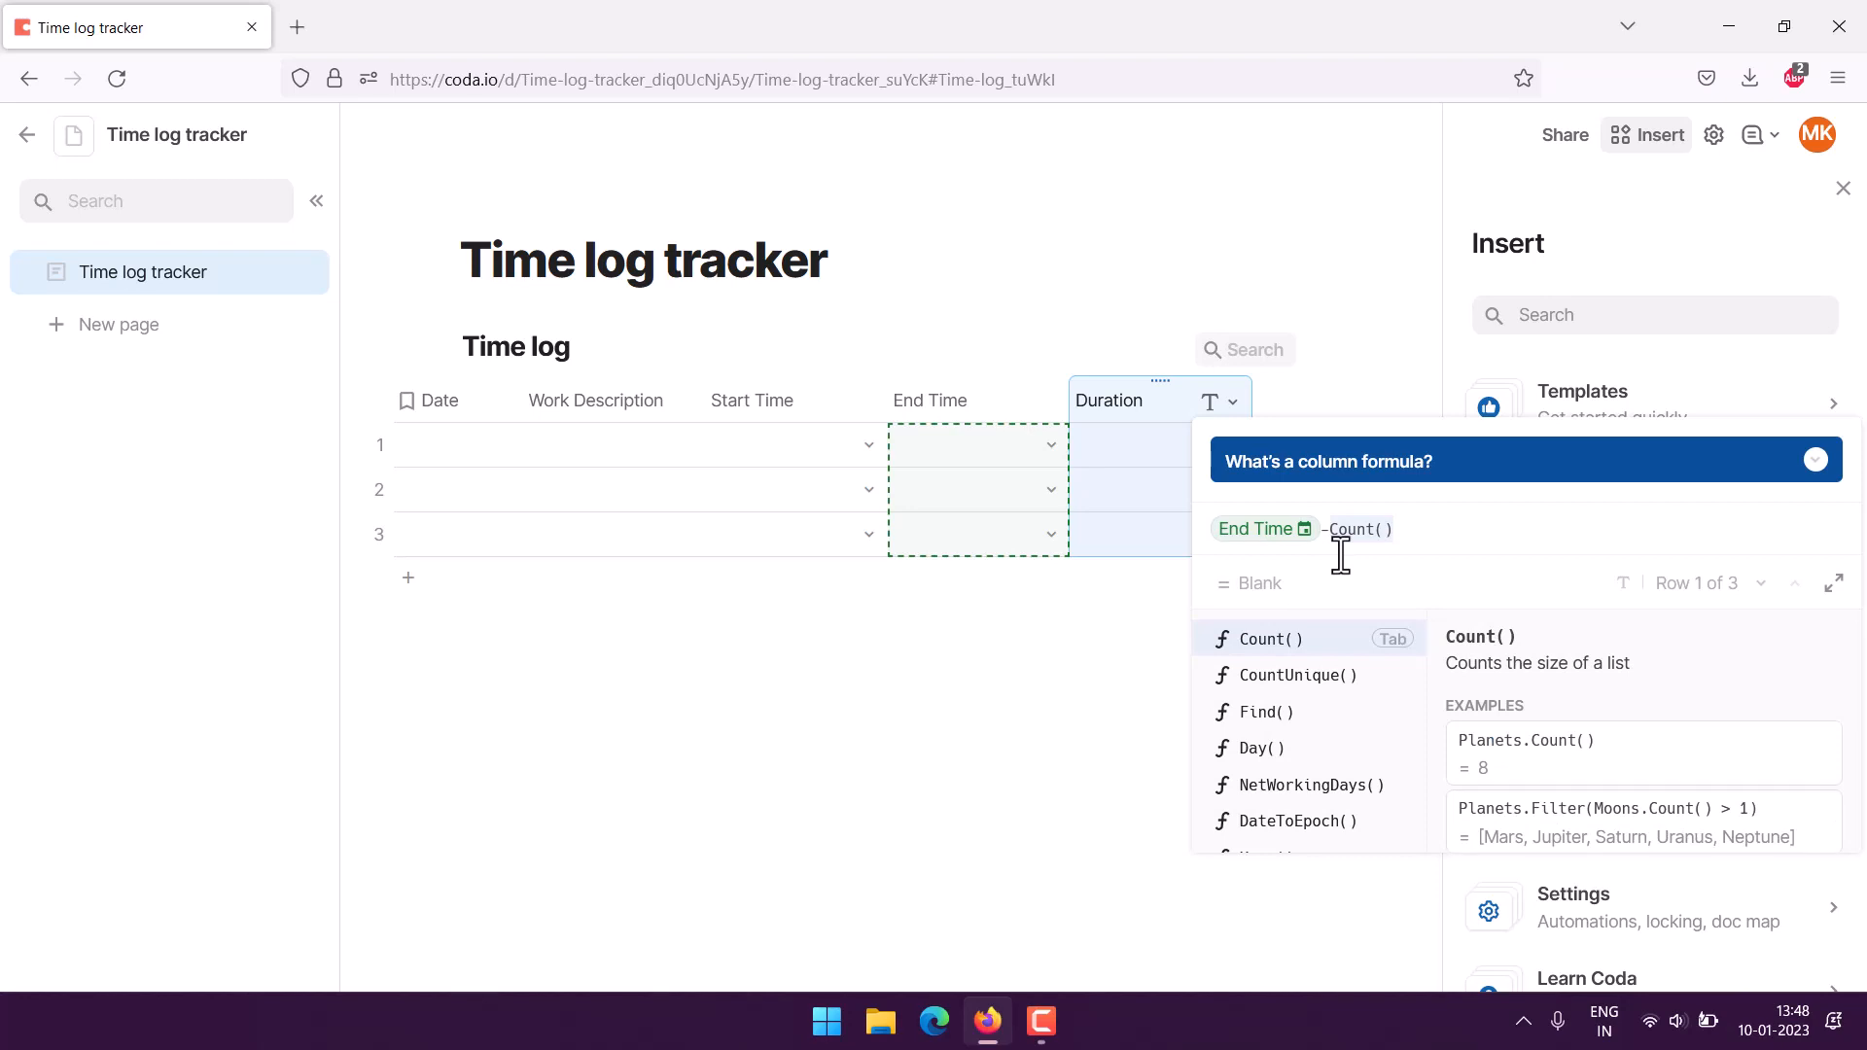
{"action": "type", "text": "s"}
{"action": "left_click", "coordinate": [1303, 639]}
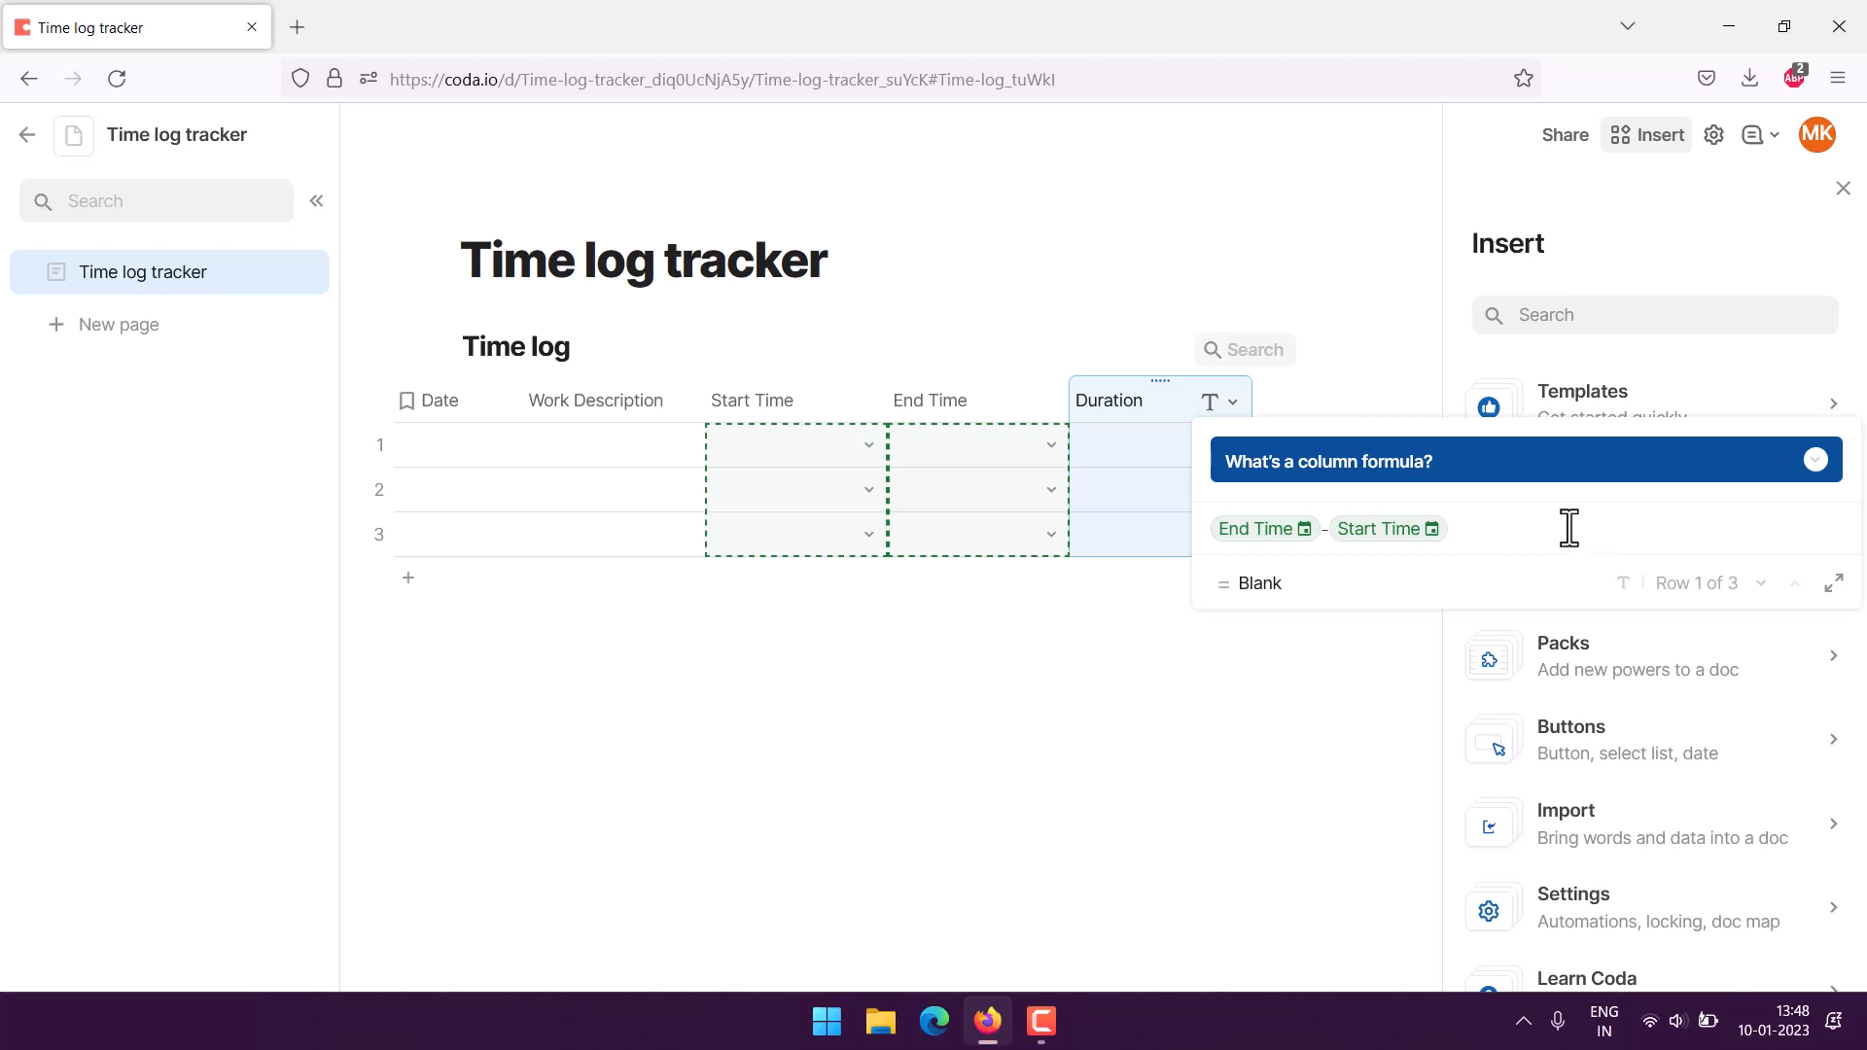
{"action": "key", "text": "Return"}
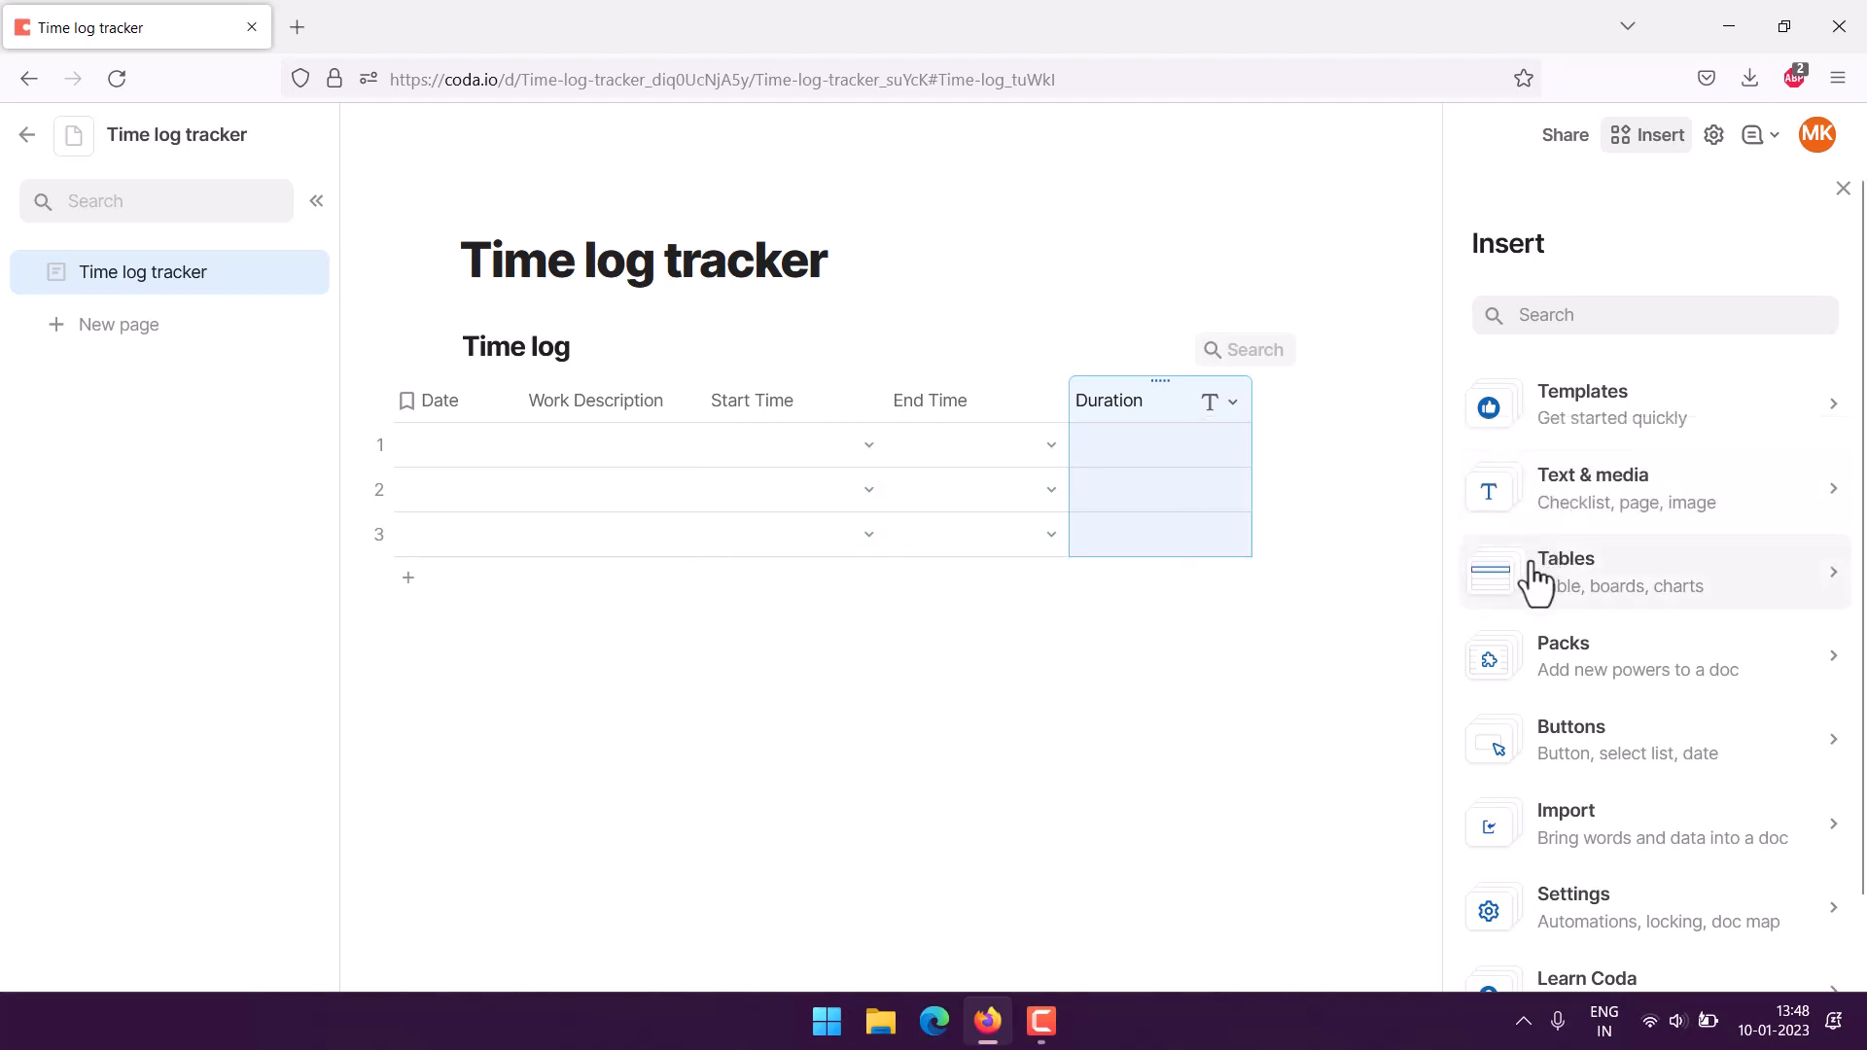
Fill the first row with the date 1/10/2023 and the work description "Editing Content"
{"action": "left_click", "coordinate": [428, 447]}
{"action": "left_click", "coordinate": [430, 447]}
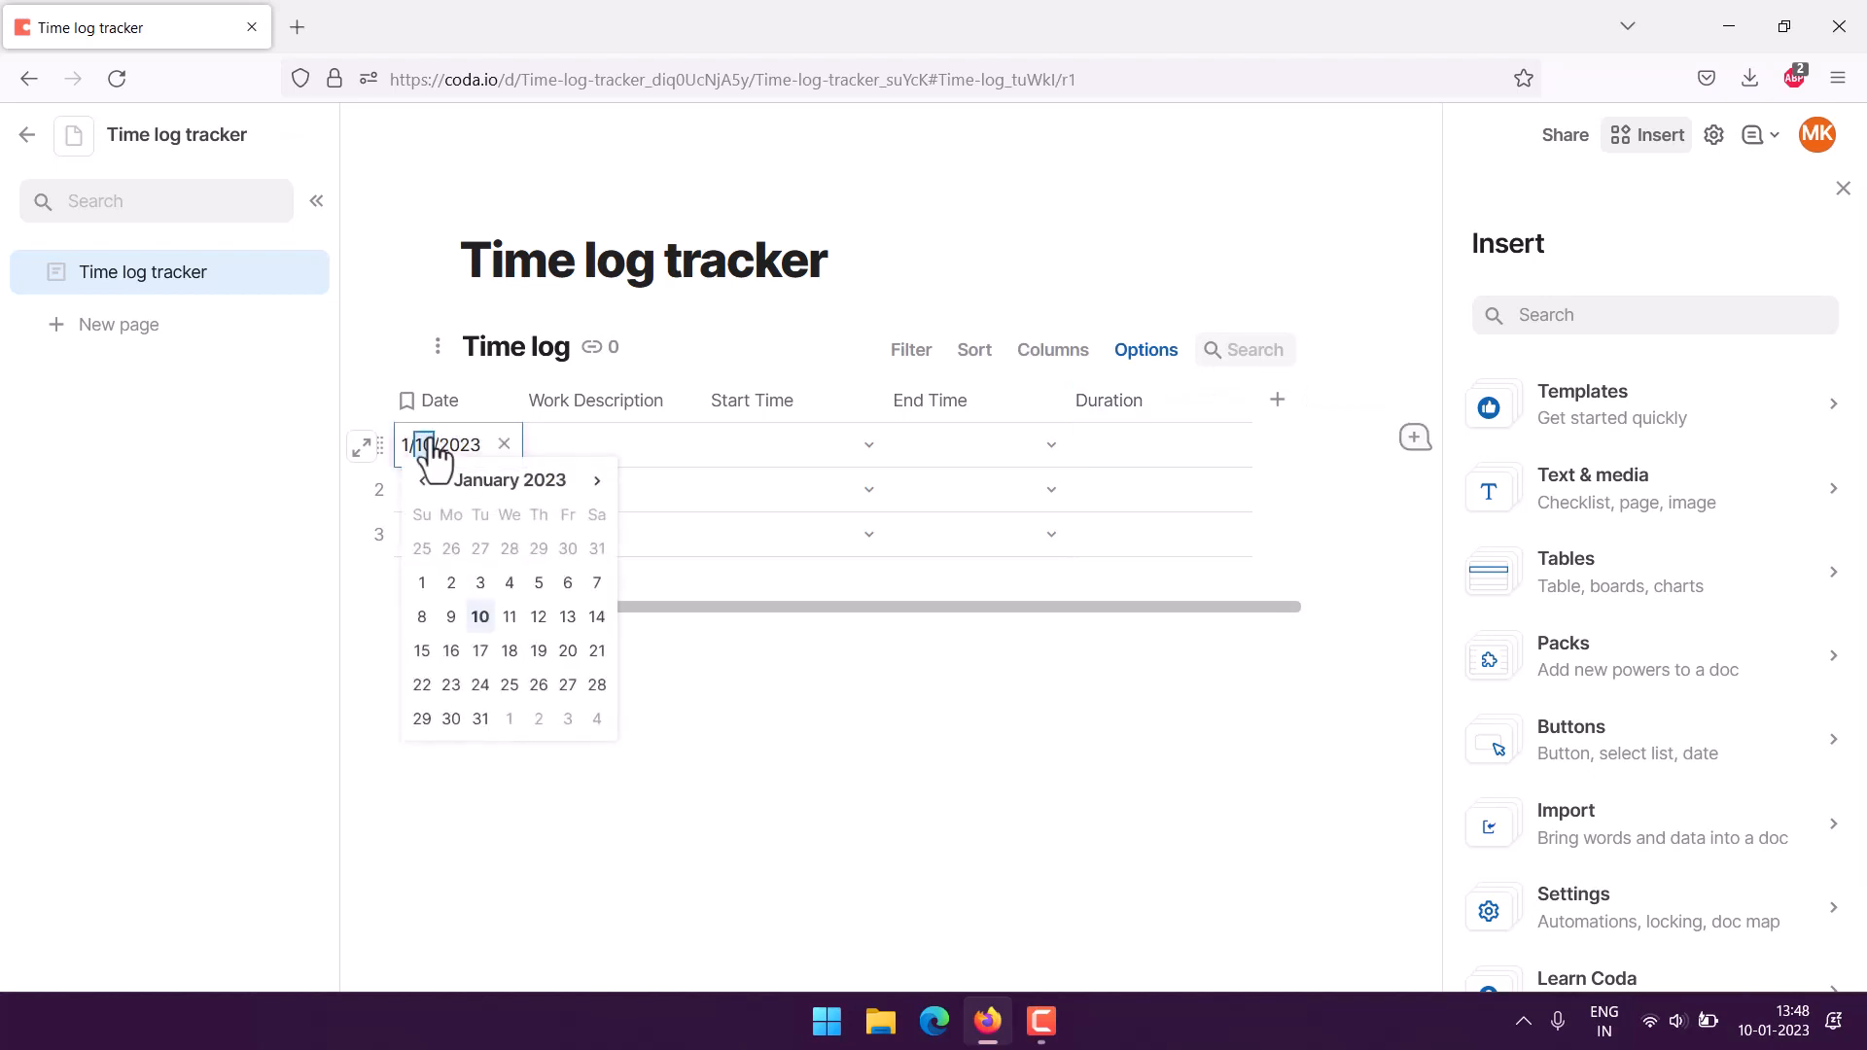
{"action": "left_click", "coordinate": [480, 616]}
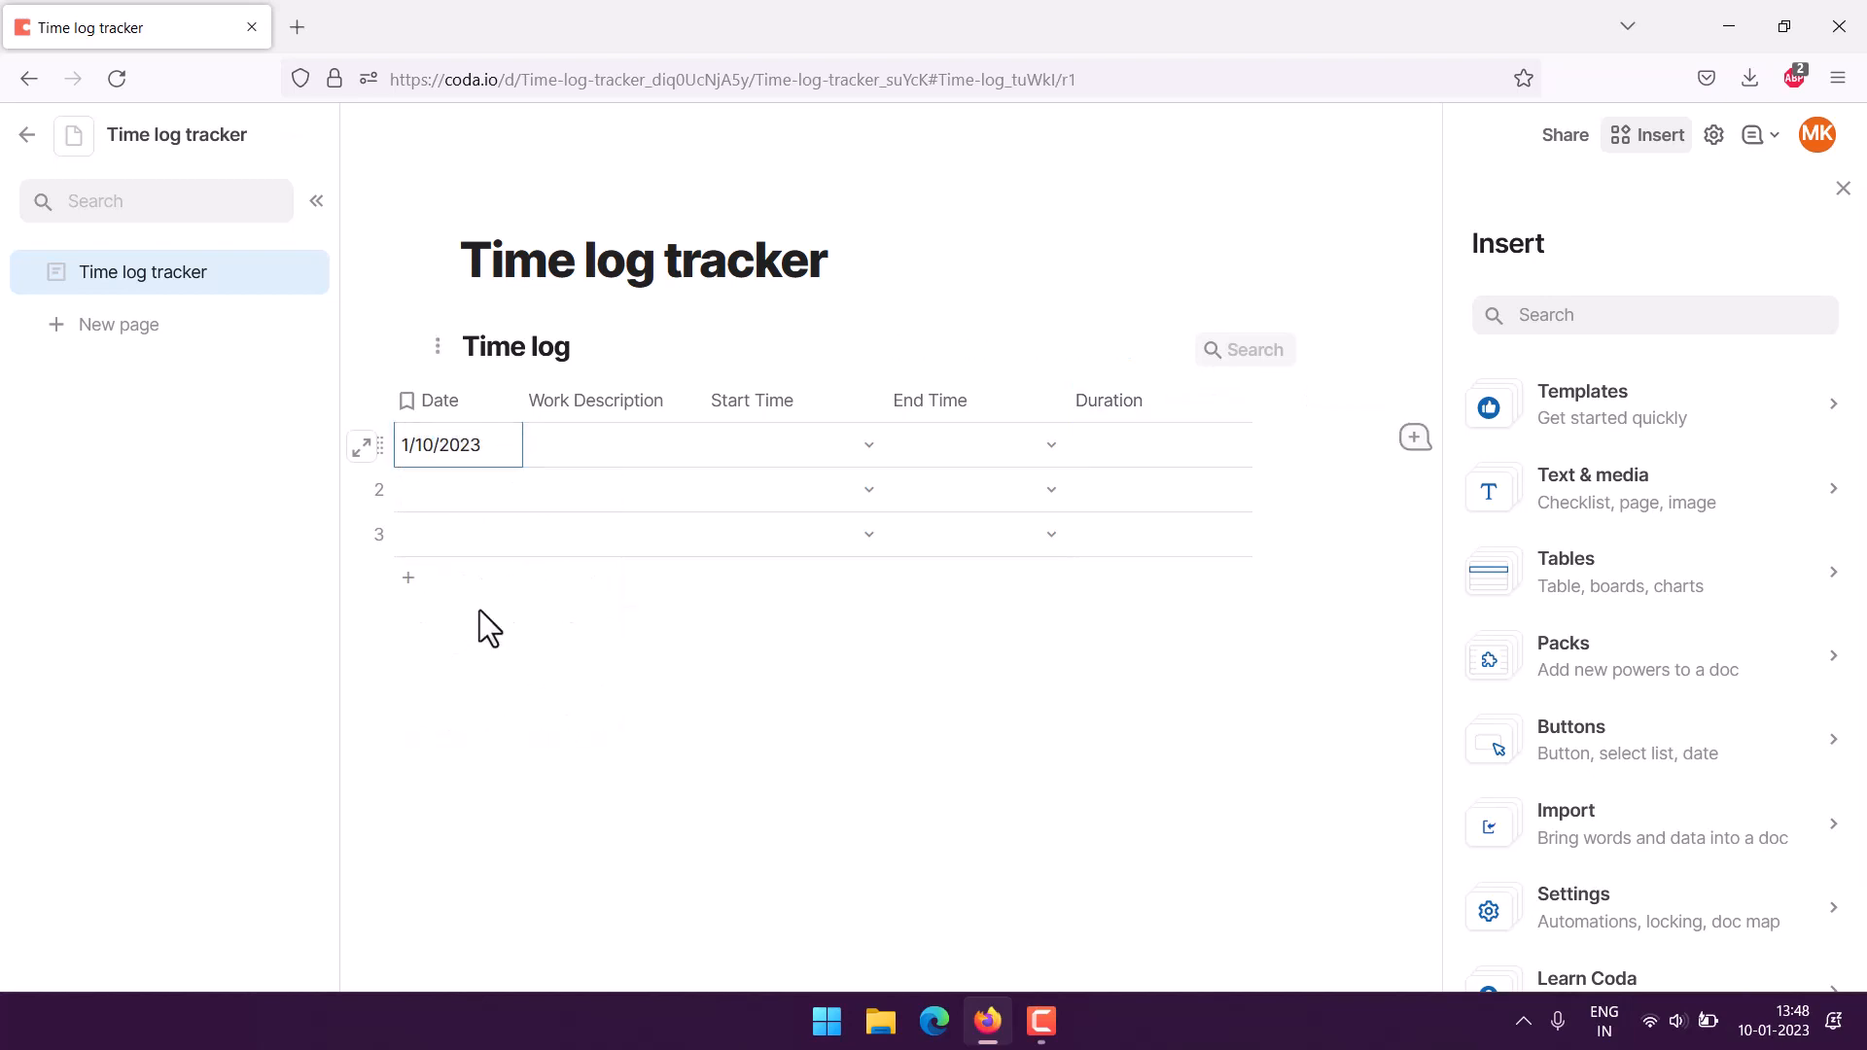
{"action": "double_click", "coordinate": [572, 444]}
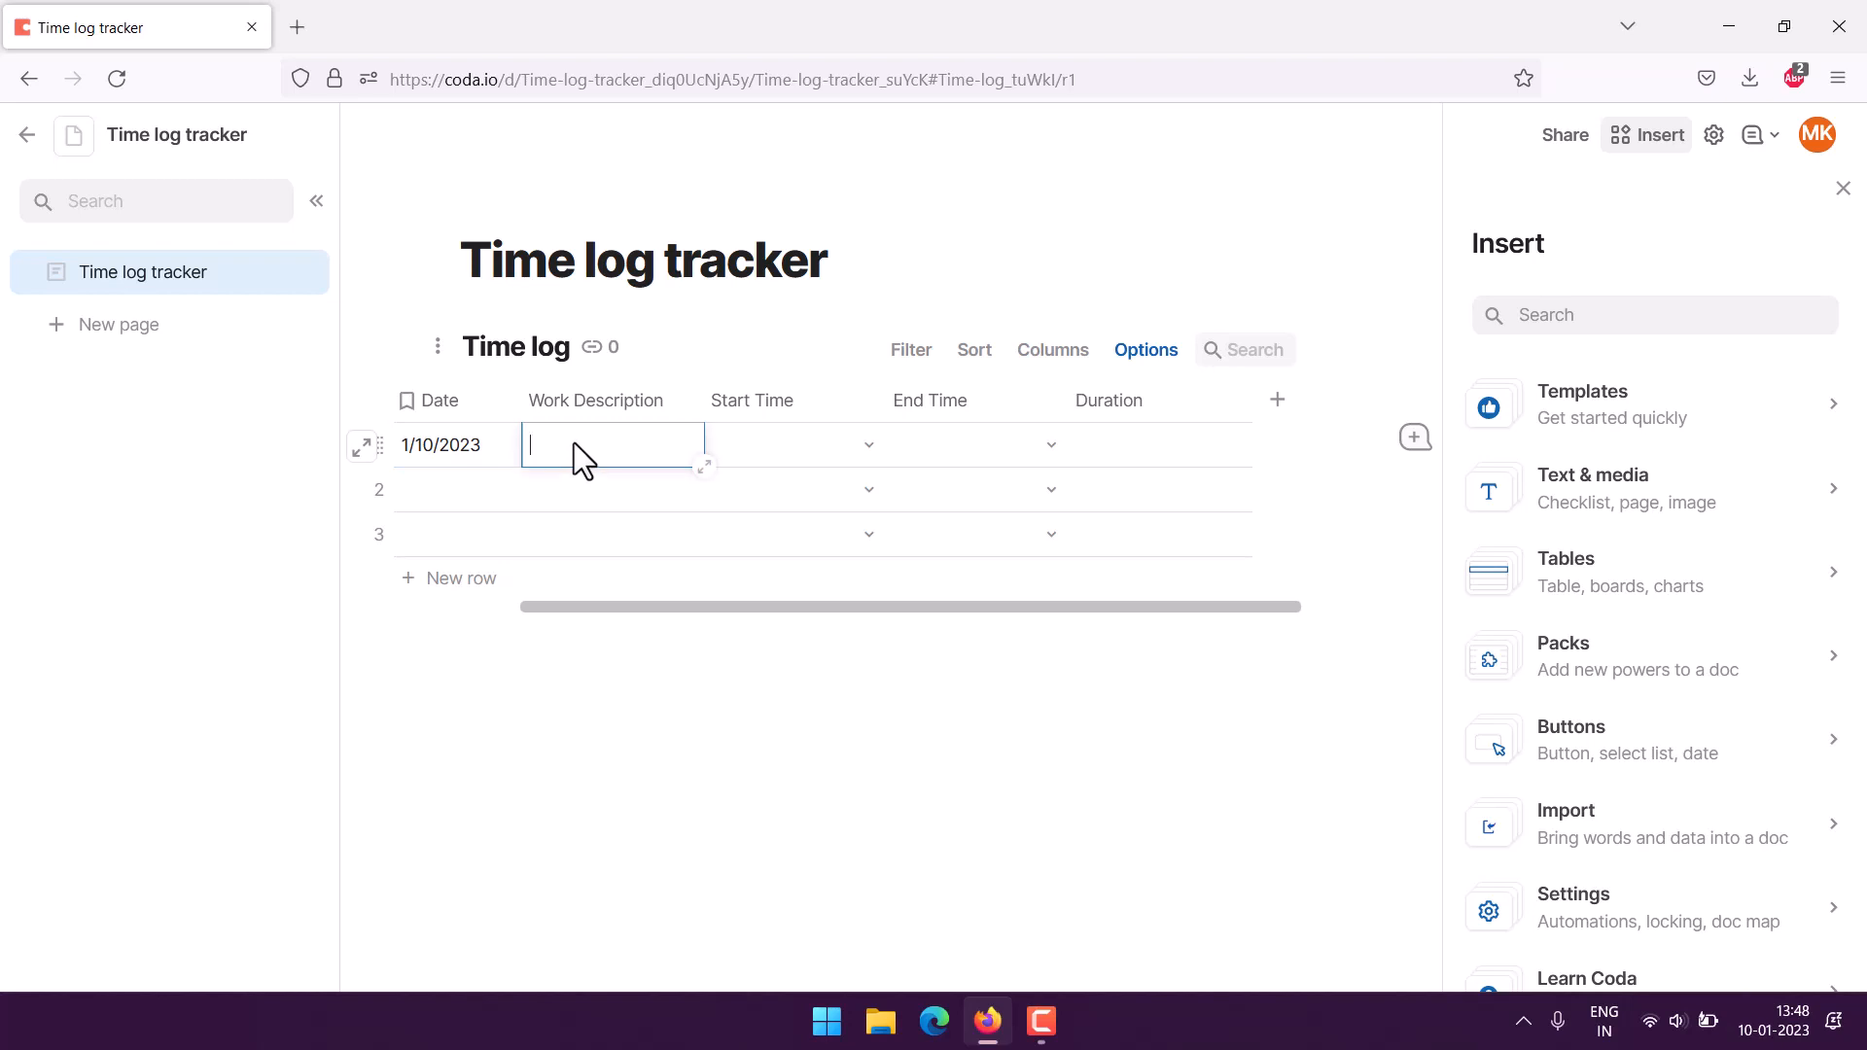
{"action": "type", "text": "Editing Content"}
Set the first row's start time to 9:00 AM and its end time to 1:30 PM
{"action": "left_click", "coordinate": [720, 439]}
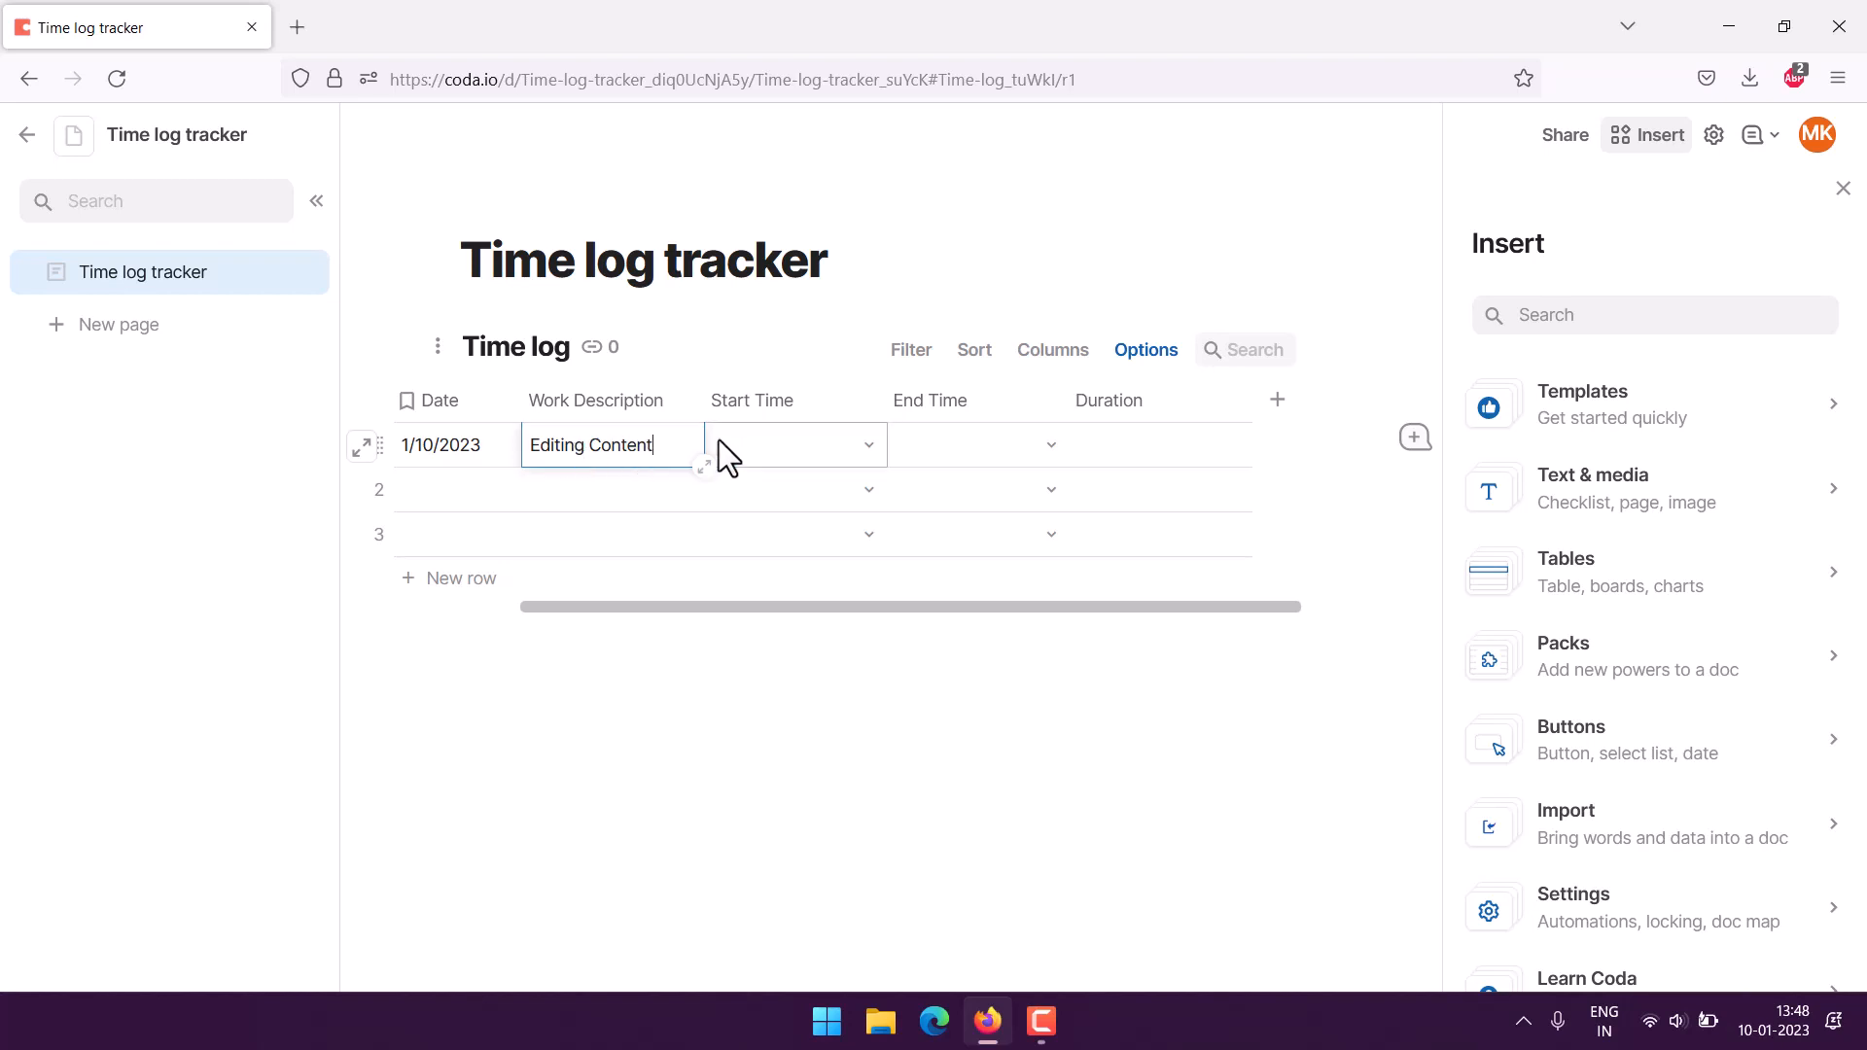
{"action": "left_click", "coordinate": [793, 440]}
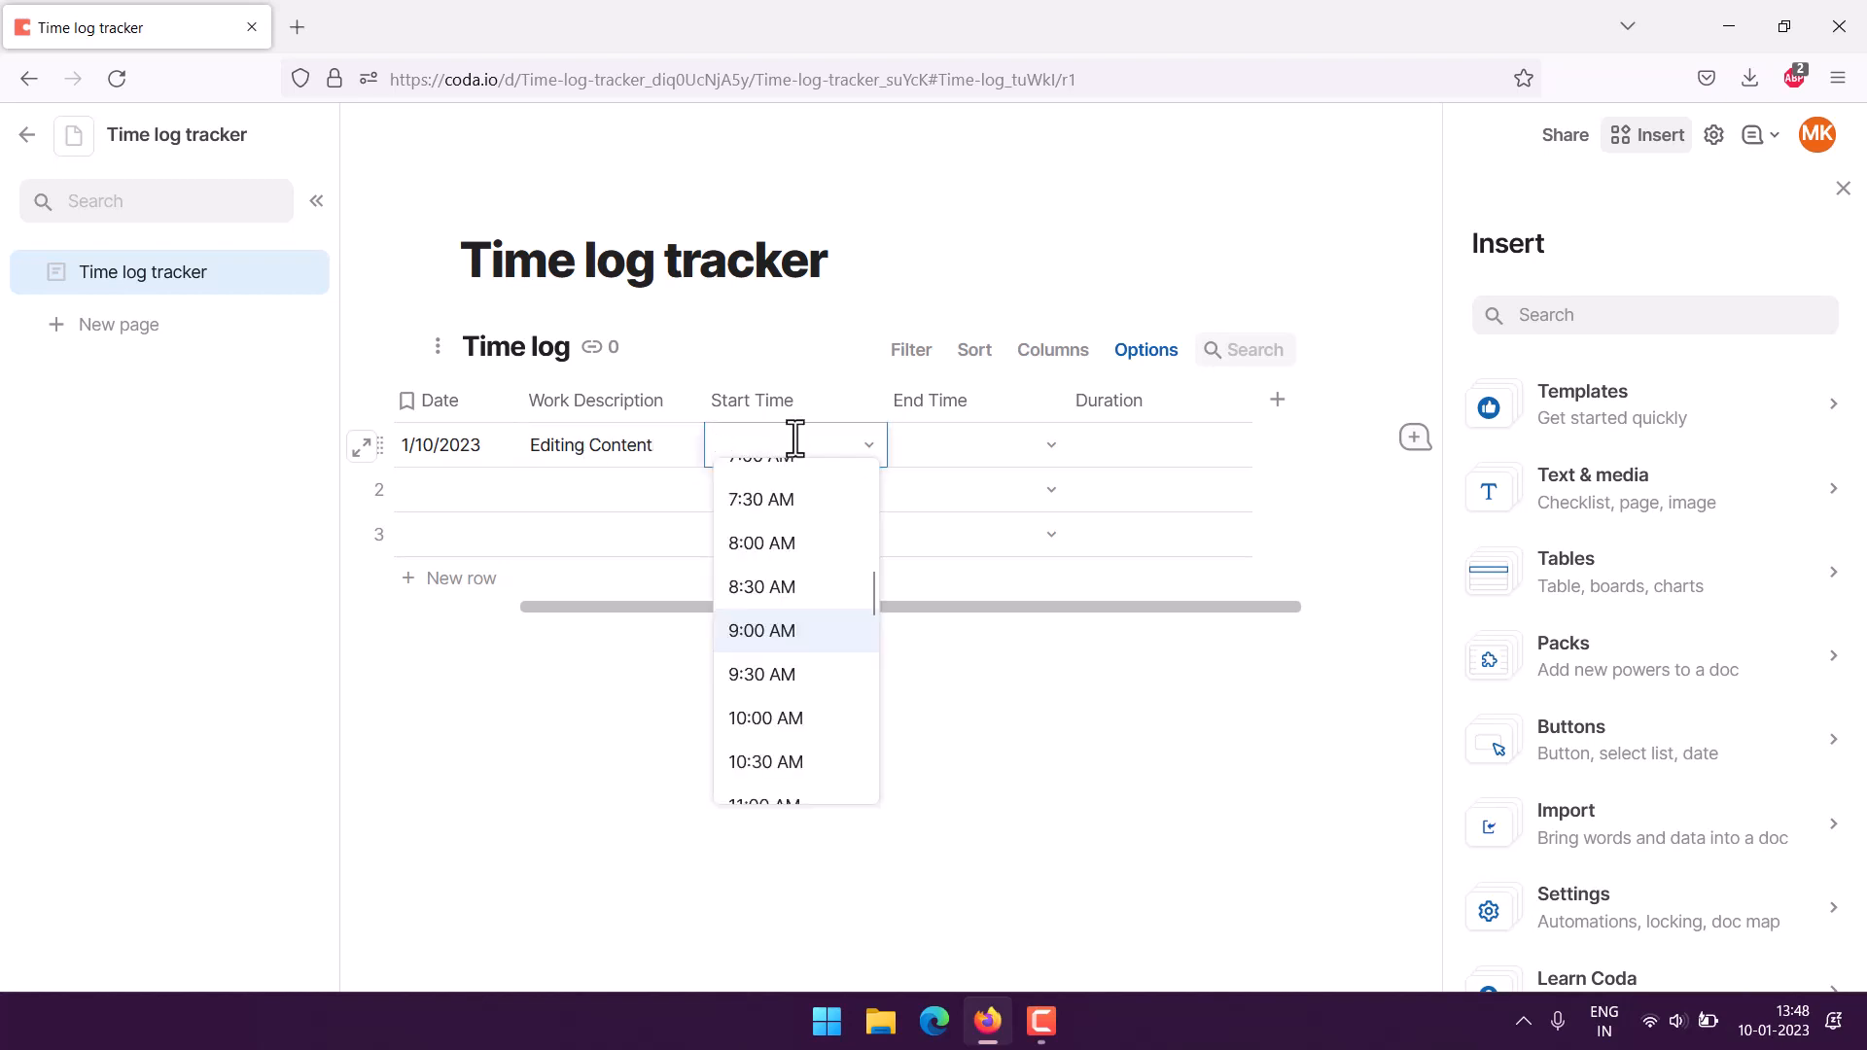
{"action": "left_click", "coordinate": [773, 632]}
{"action": "left_click", "coordinate": [936, 440]}
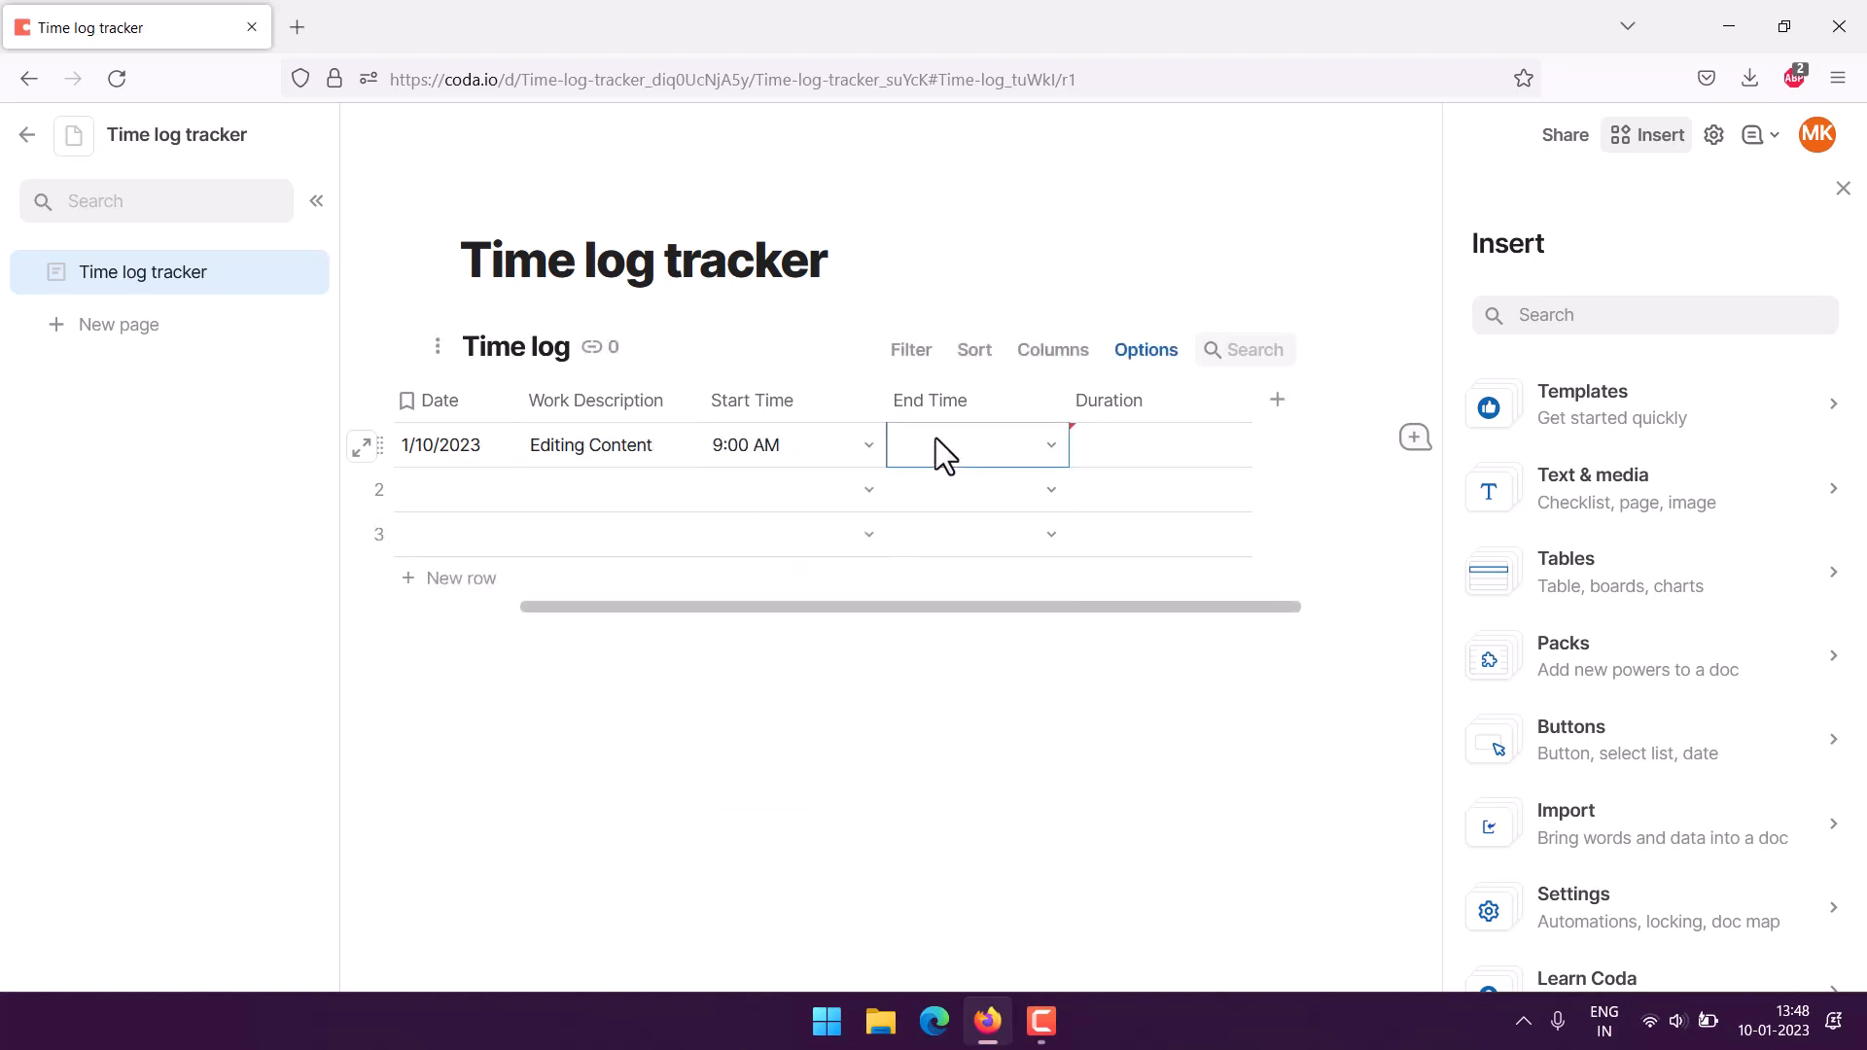
{"action": "left_click", "coordinate": [936, 439]}
{"action": "scroll", "coordinate": [972, 710], "scroll_direction": "down", "scroll_amount": 3}
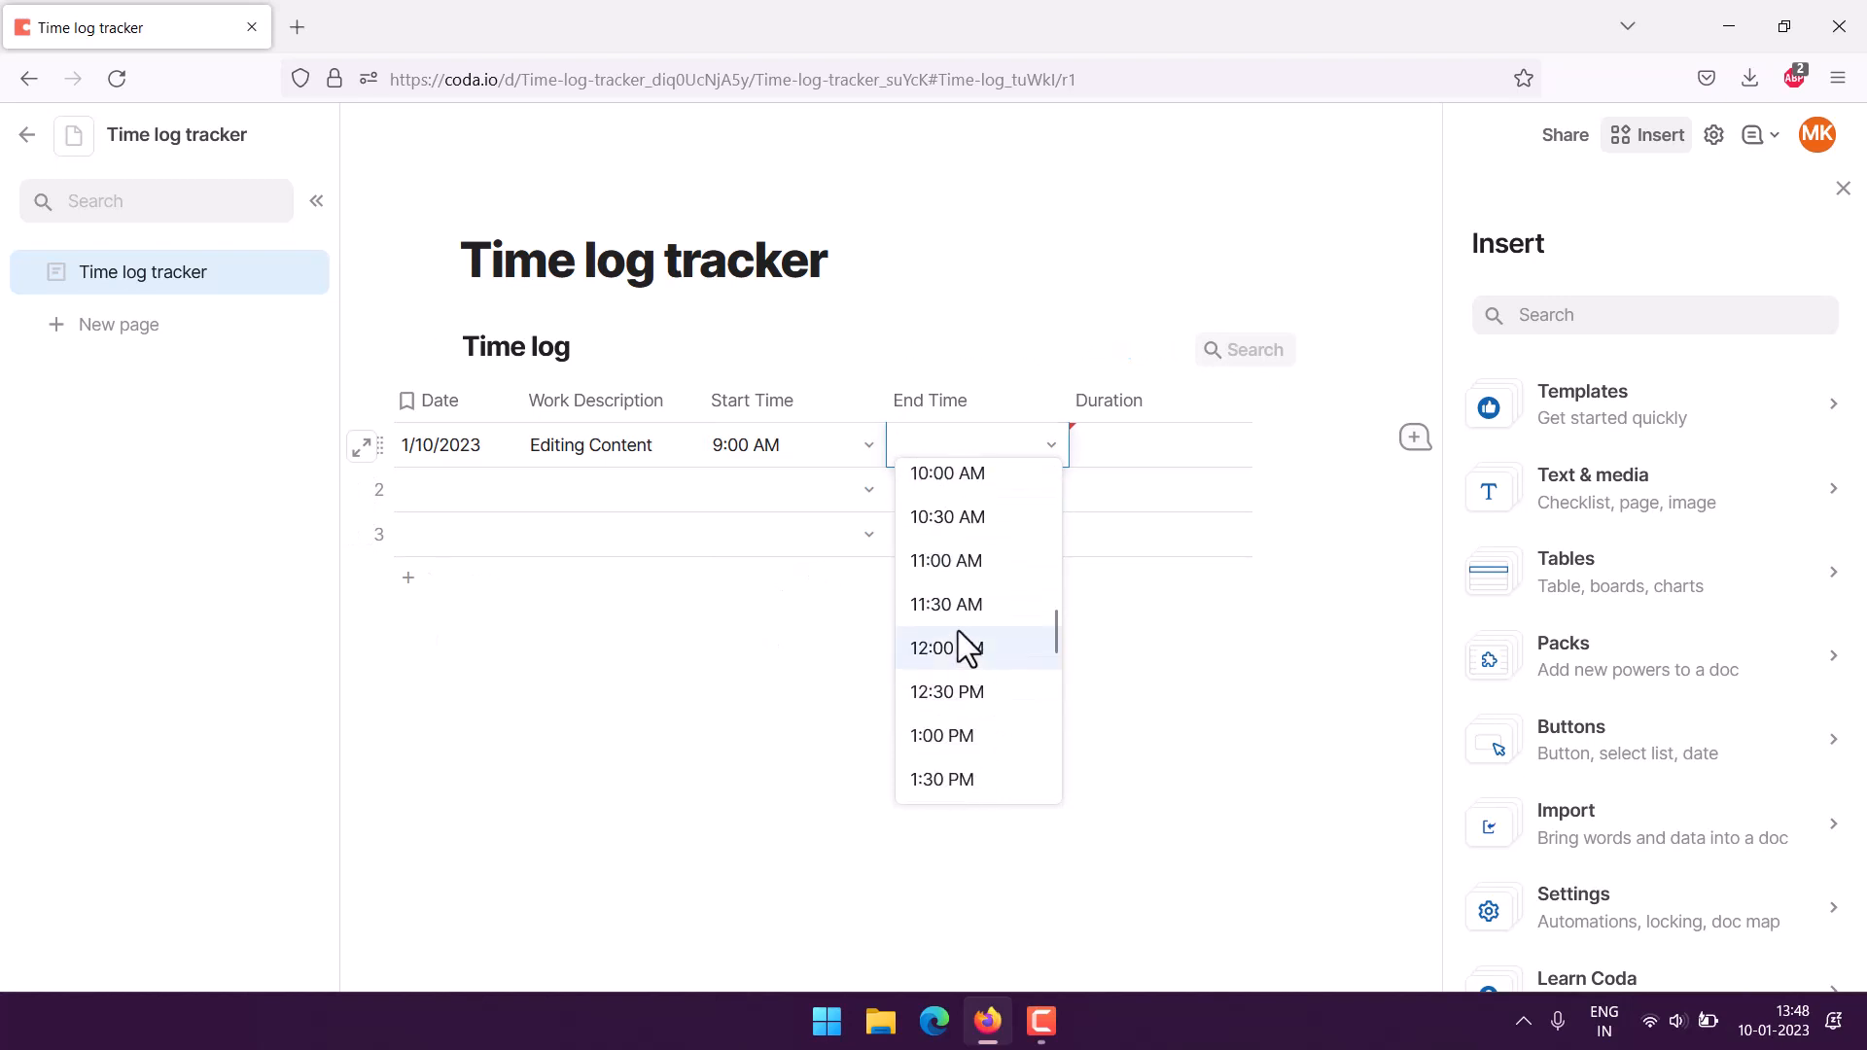
{"action": "left_click", "coordinate": [949, 788]}
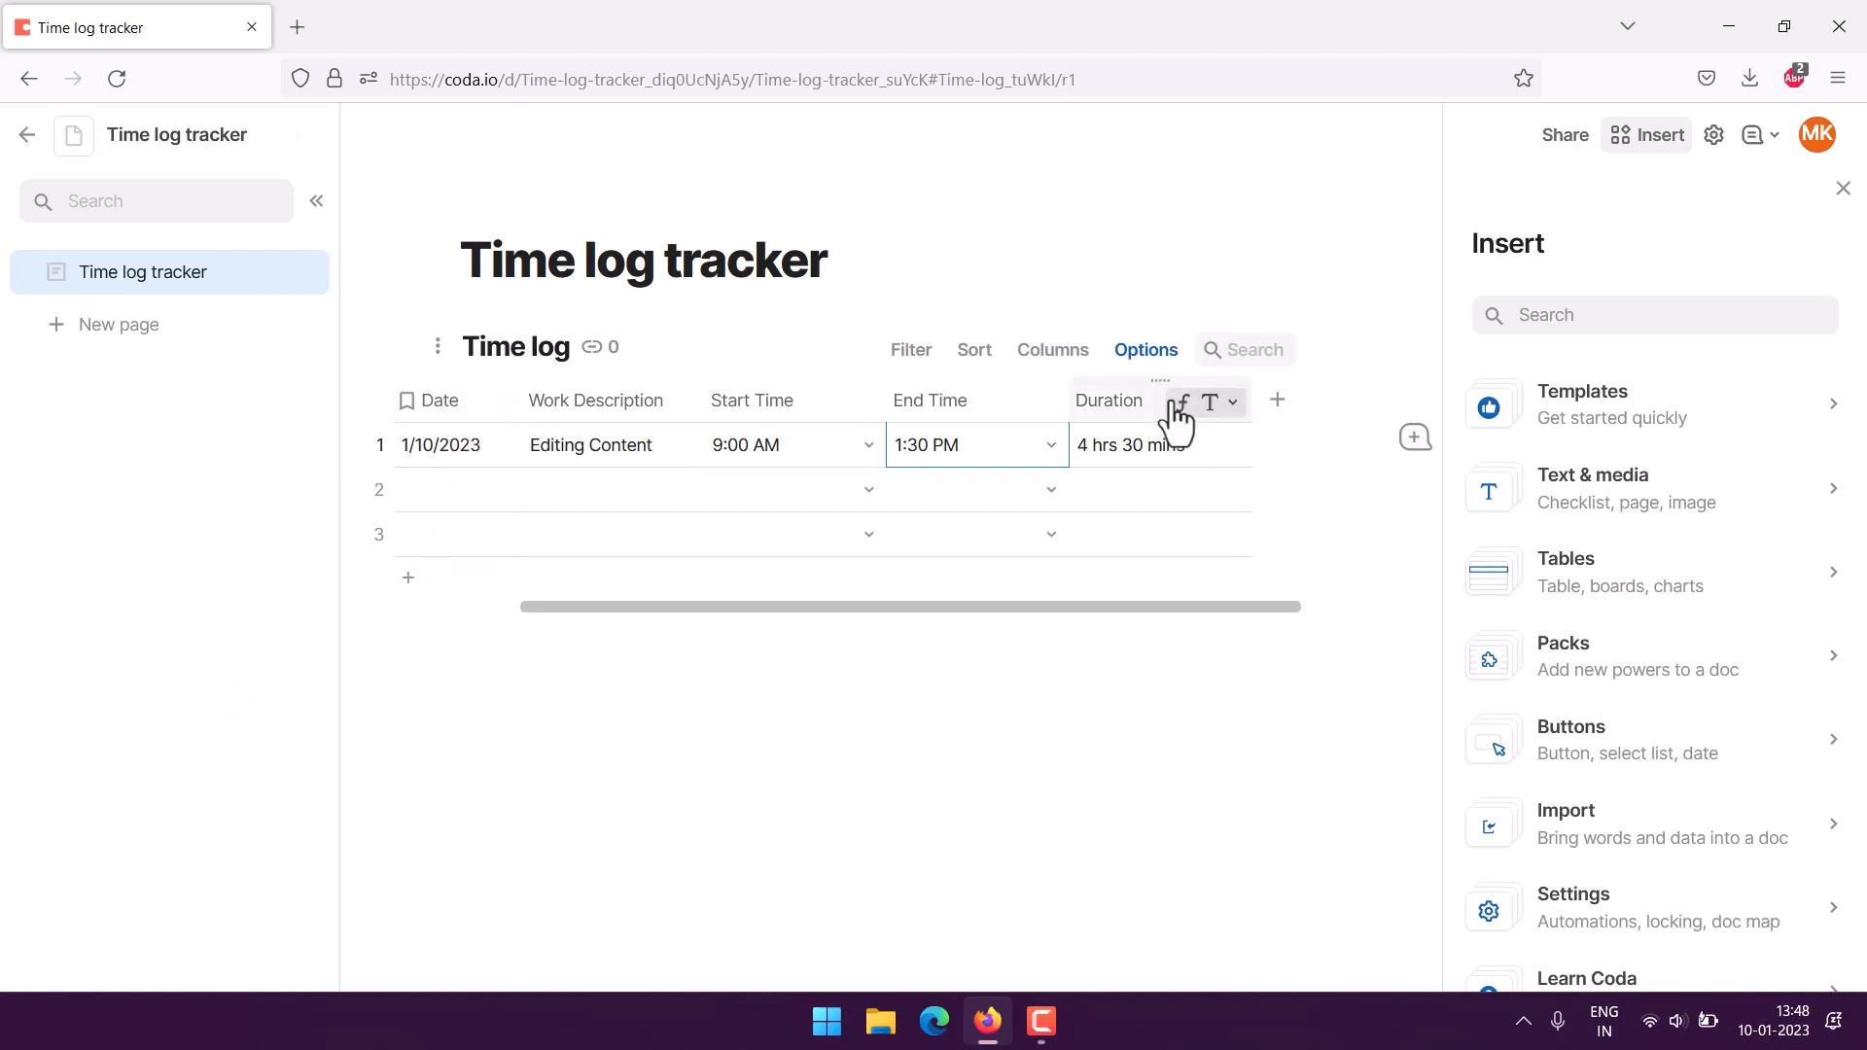
Add a conditional format without a filter value that gives the Duration column green text on a light green background
{"action": "left_click", "coordinate": [1142, 408]}
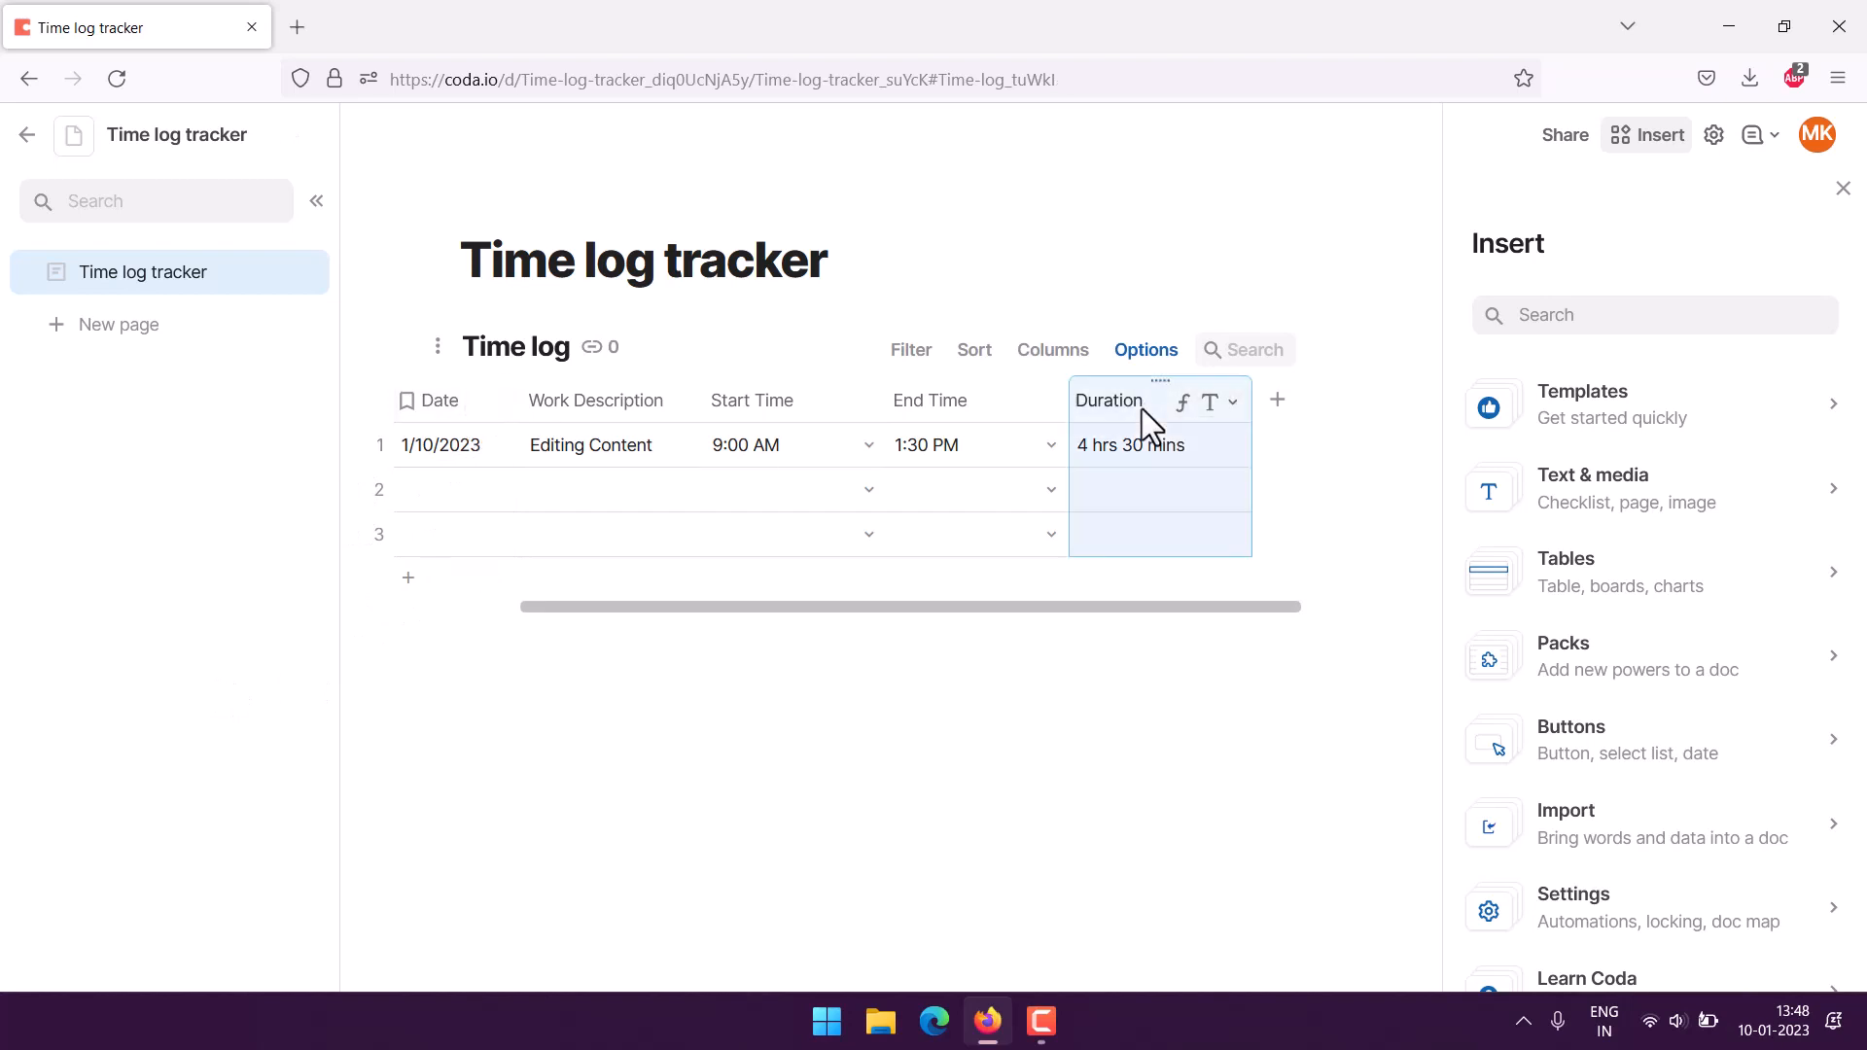
{"action": "left_click", "coordinate": [1234, 404]}
{"action": "left_click", "coordinate": [1269, 693]}
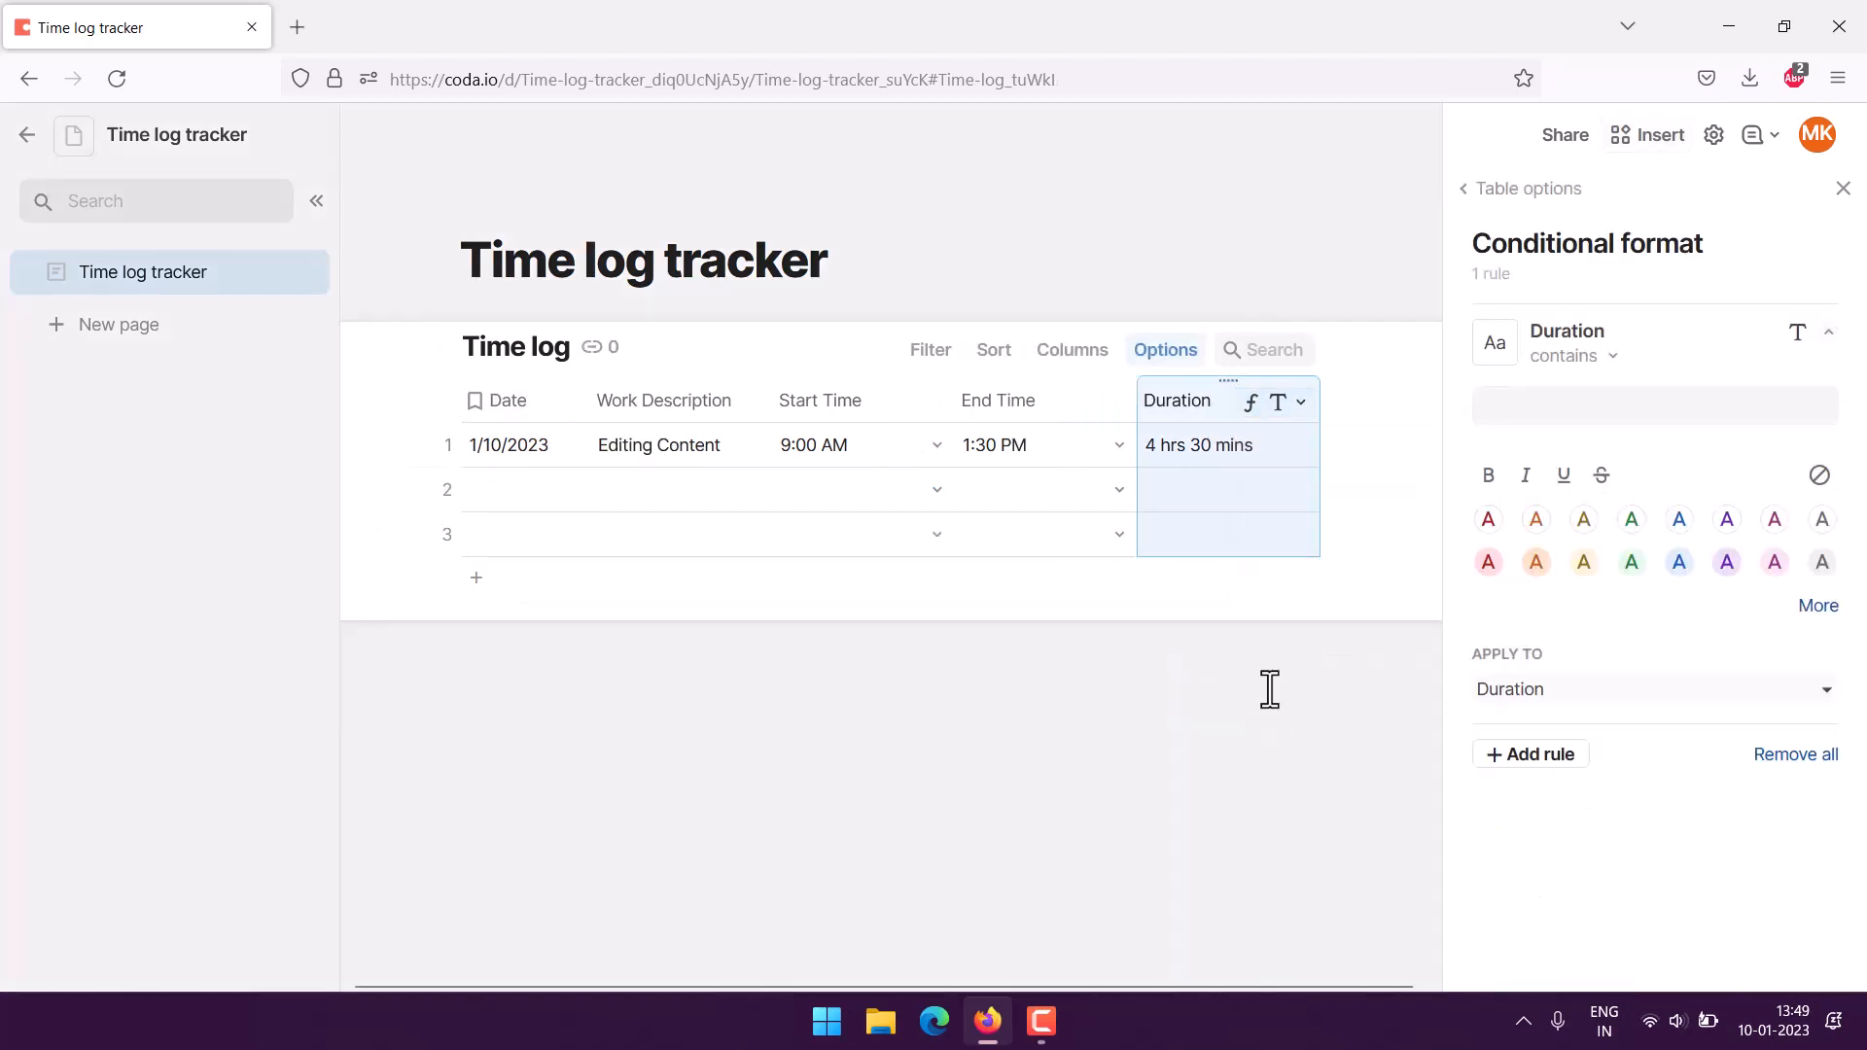
{"action": "left_click", "coordinate": [1633, 564]}
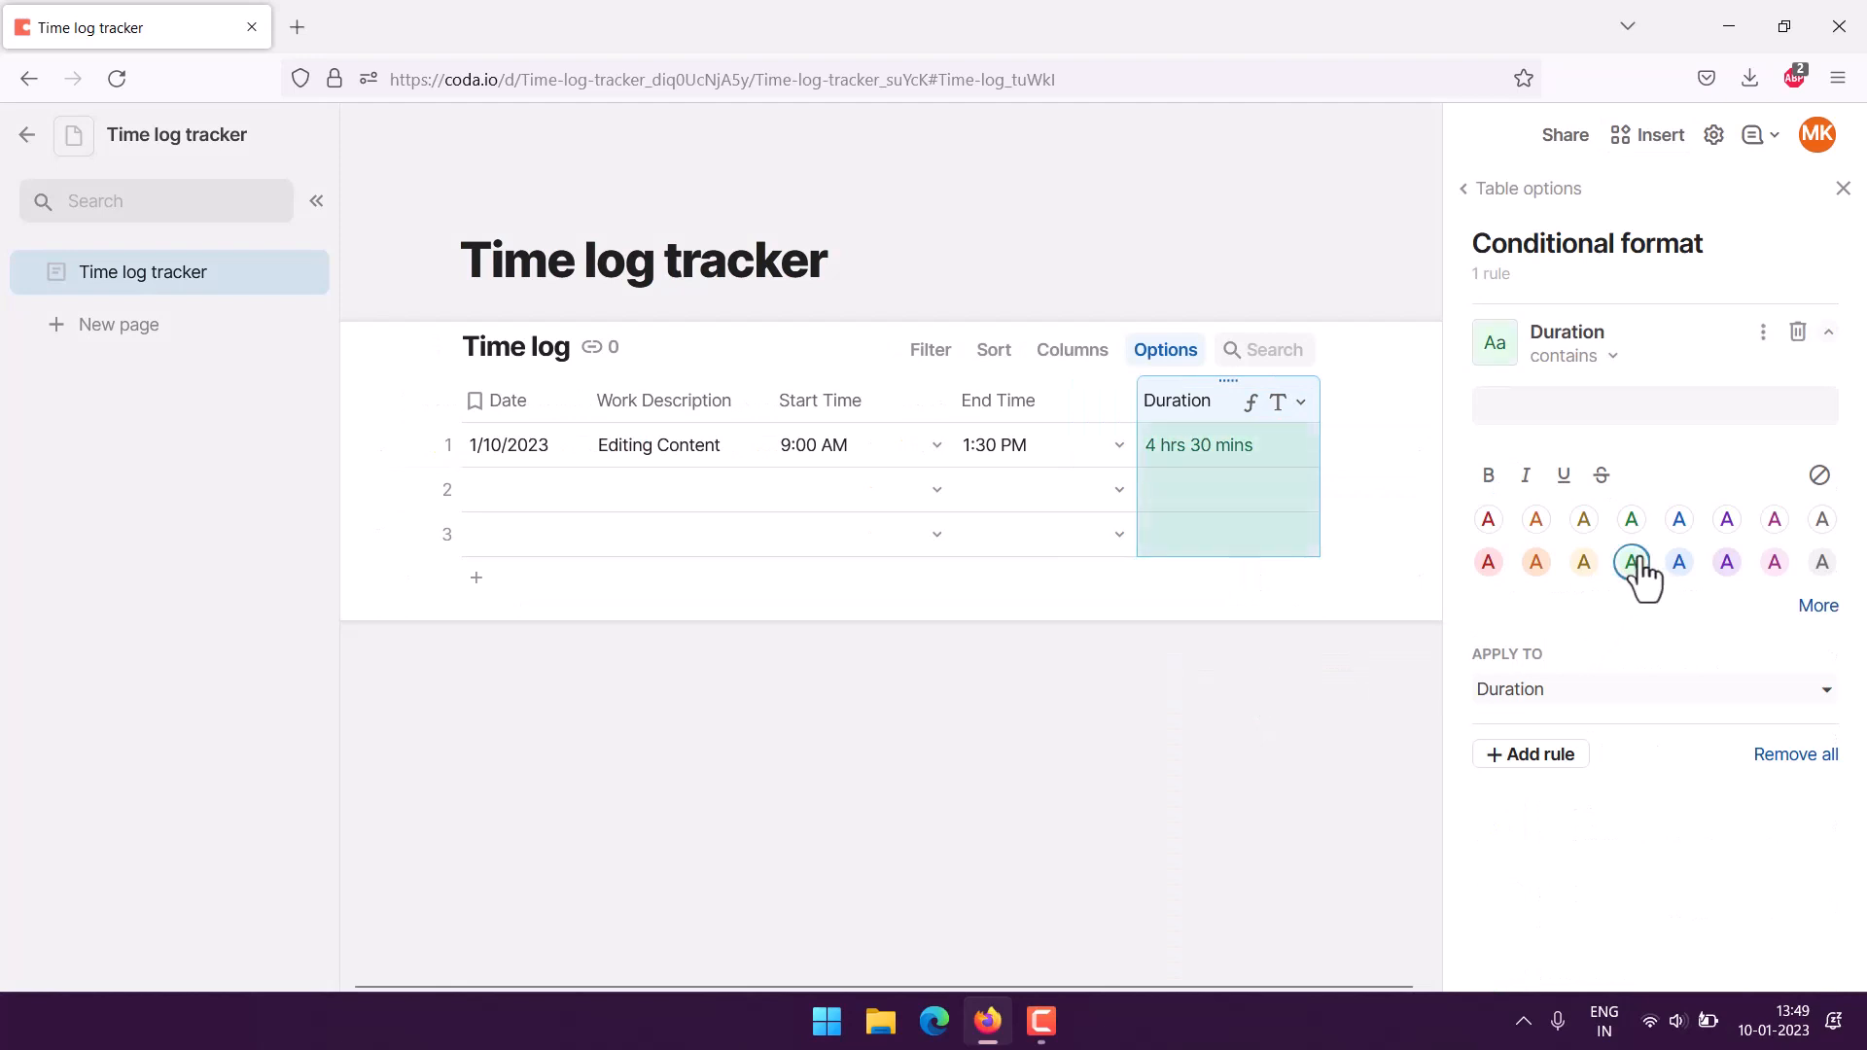
{"action": "left_click", "coordinate": [423, 710]}
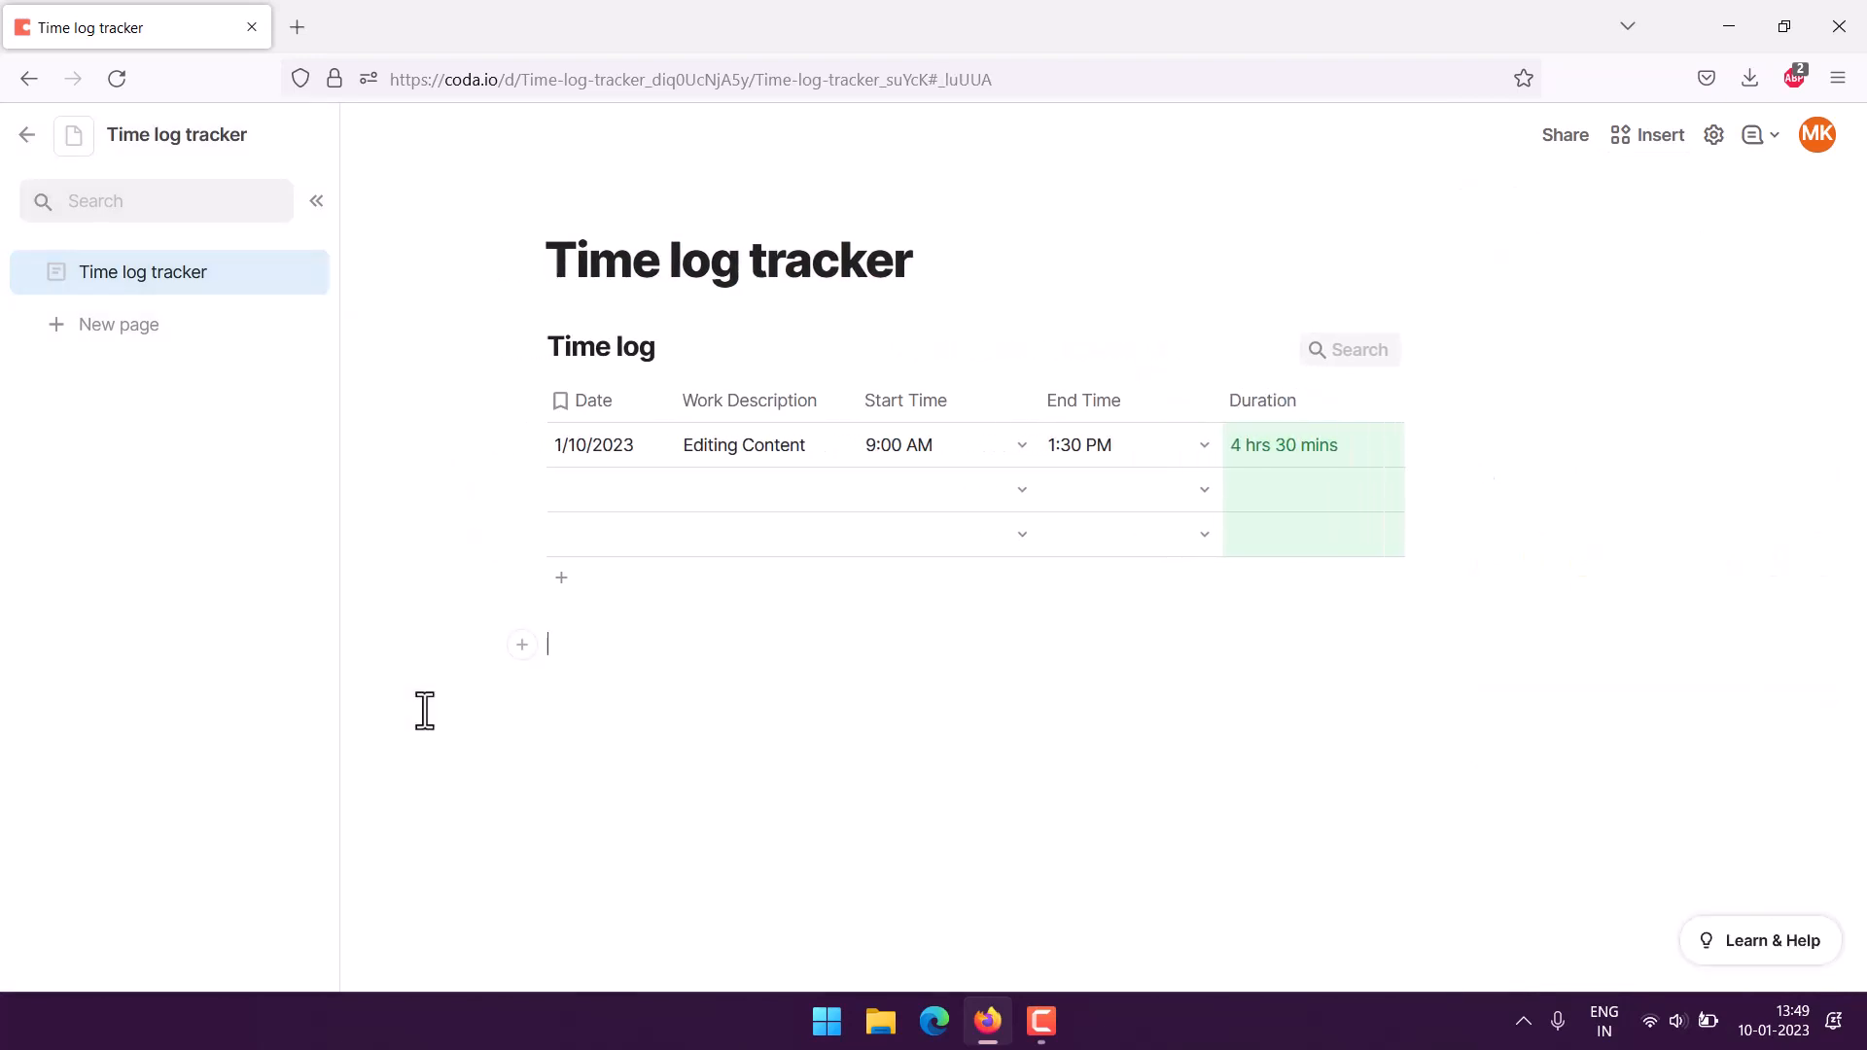
Add a conditional format without a time limit that gives the Start Time column a light yellow background
{"action": "left_click", "coordinate": [913, 443]}
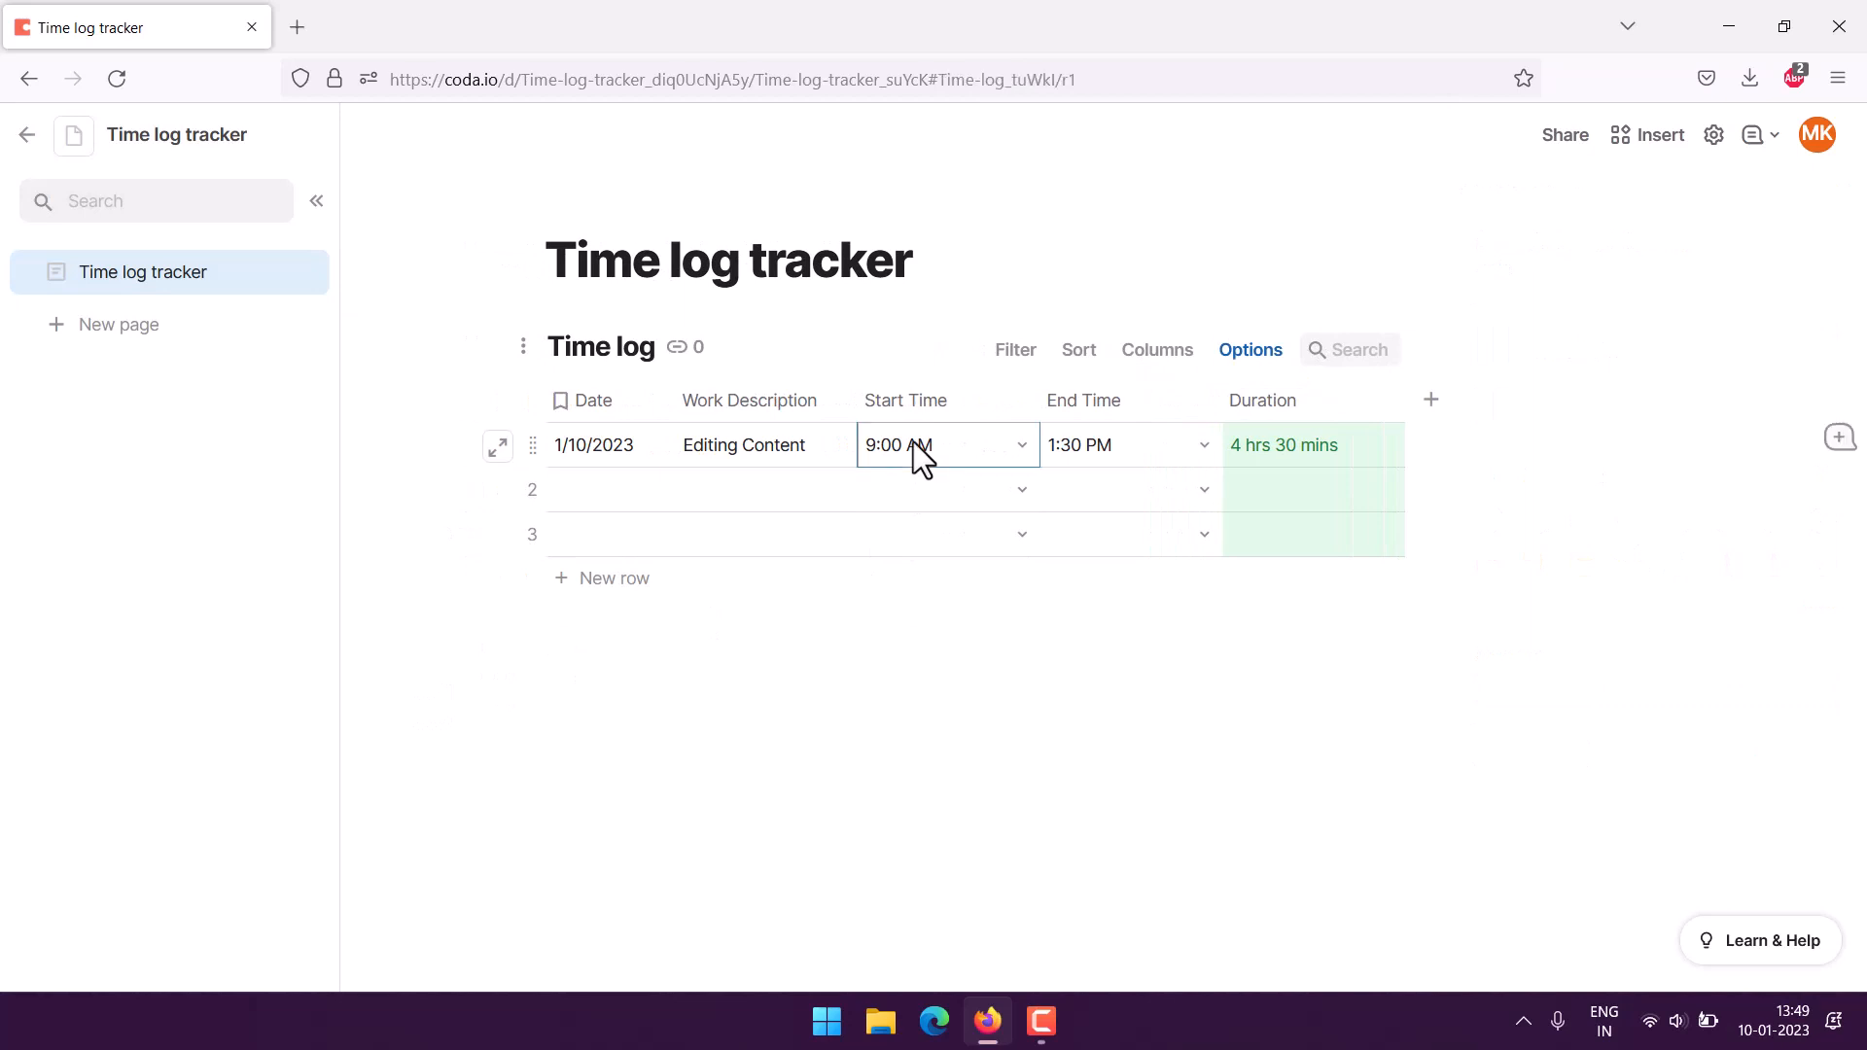
{"action": "left_click", "coordinate": [1021, 402]}
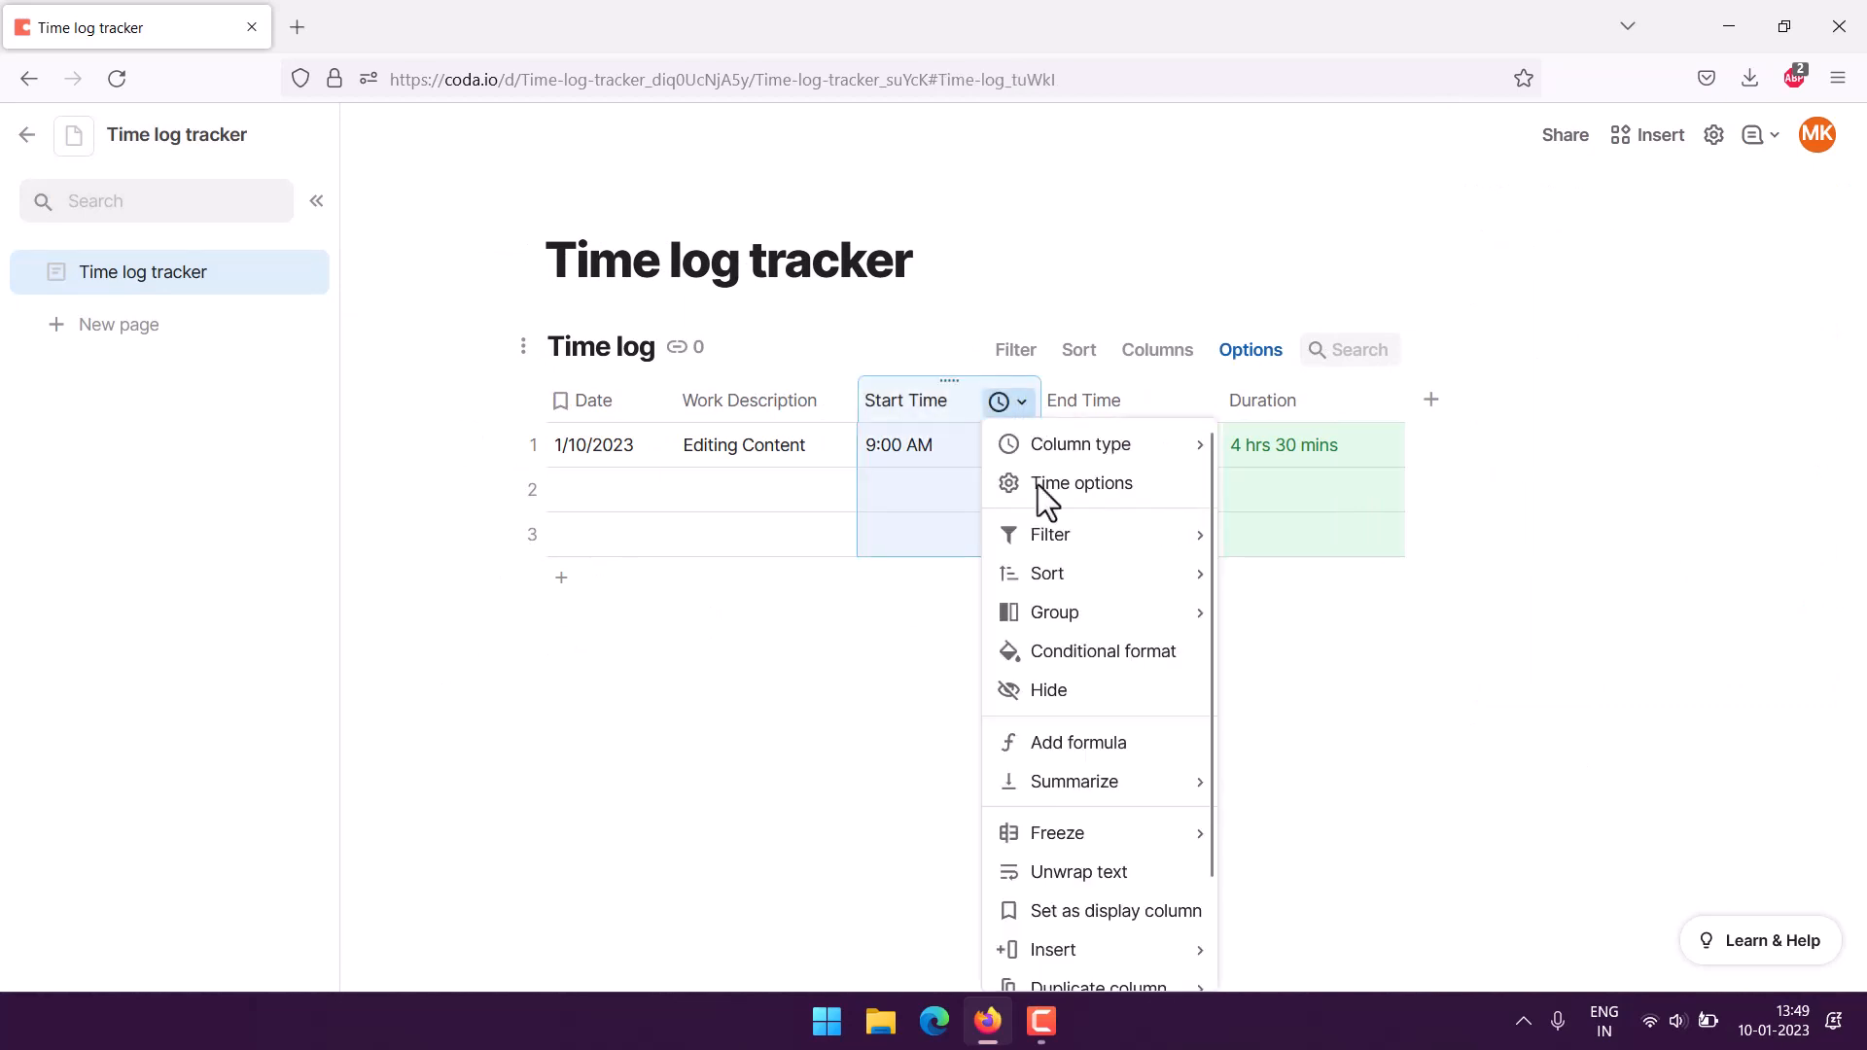
{"action": "left_click", "coordinate": [1059, 653]}
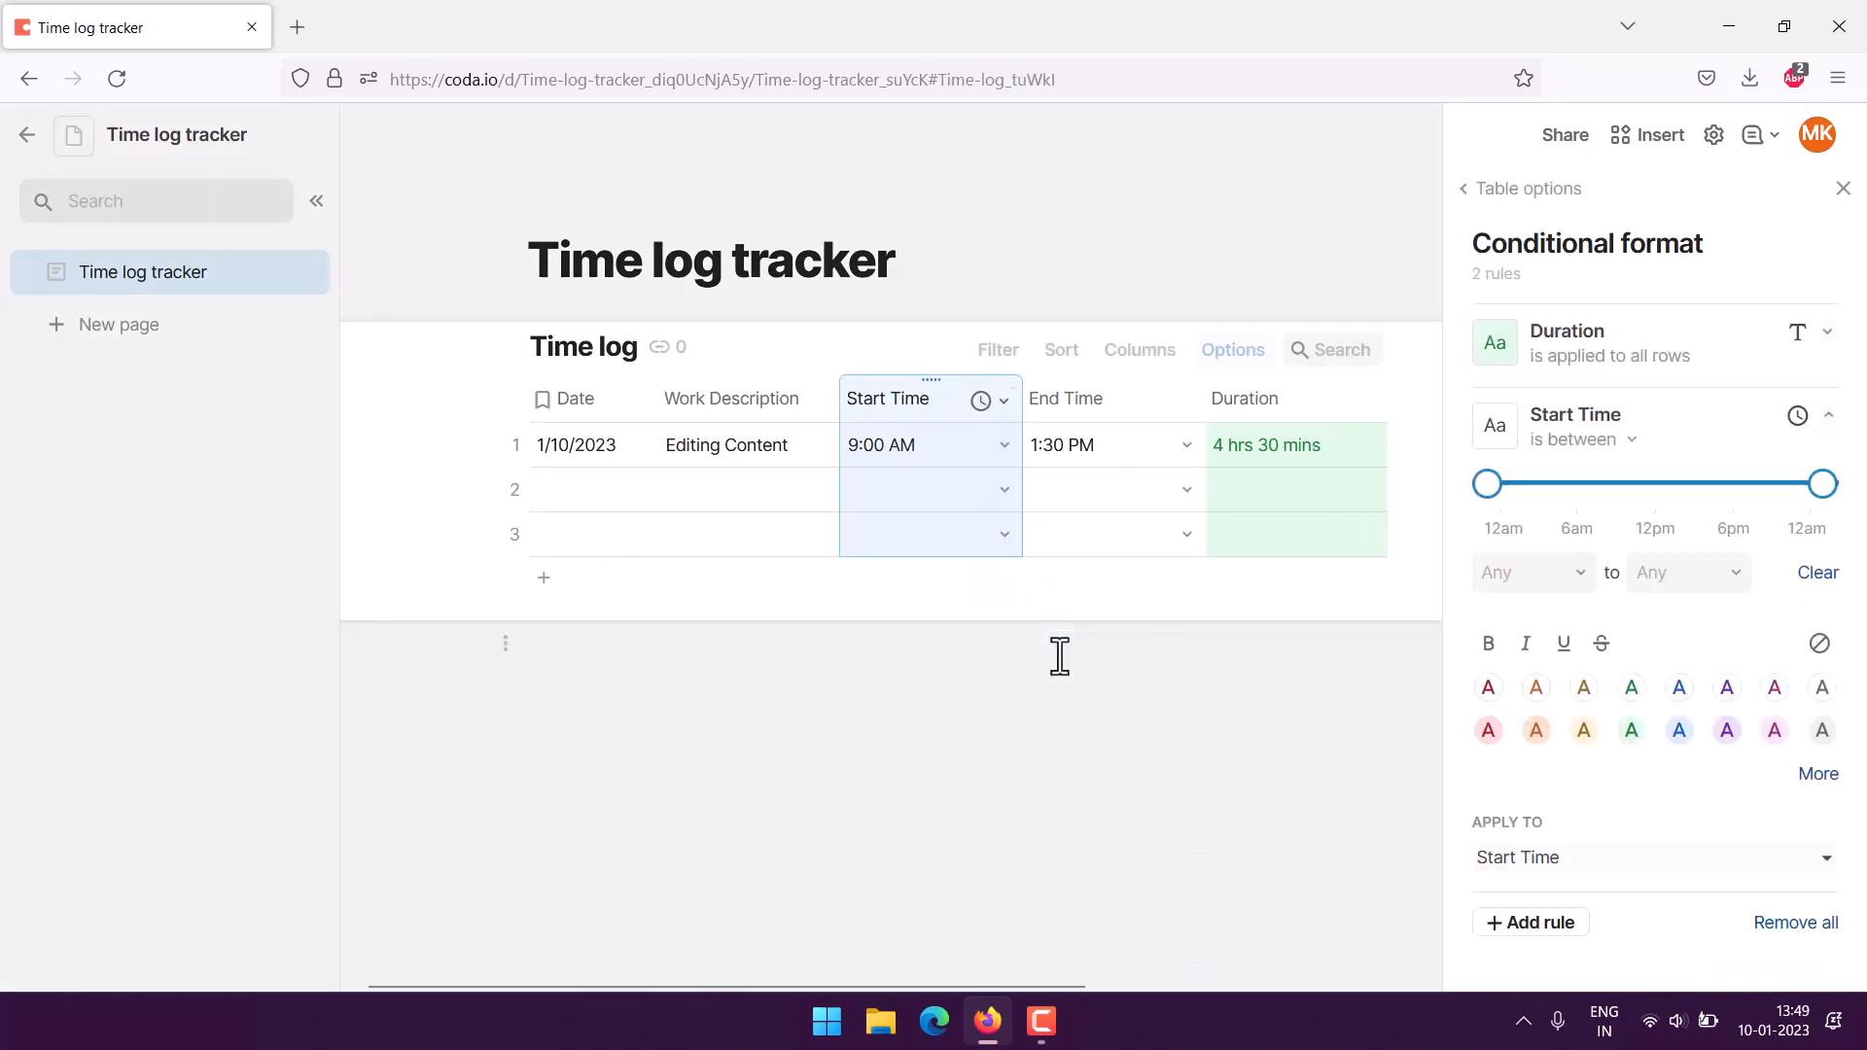
{"action": "left_click", "coordinate": [1595, 737]}
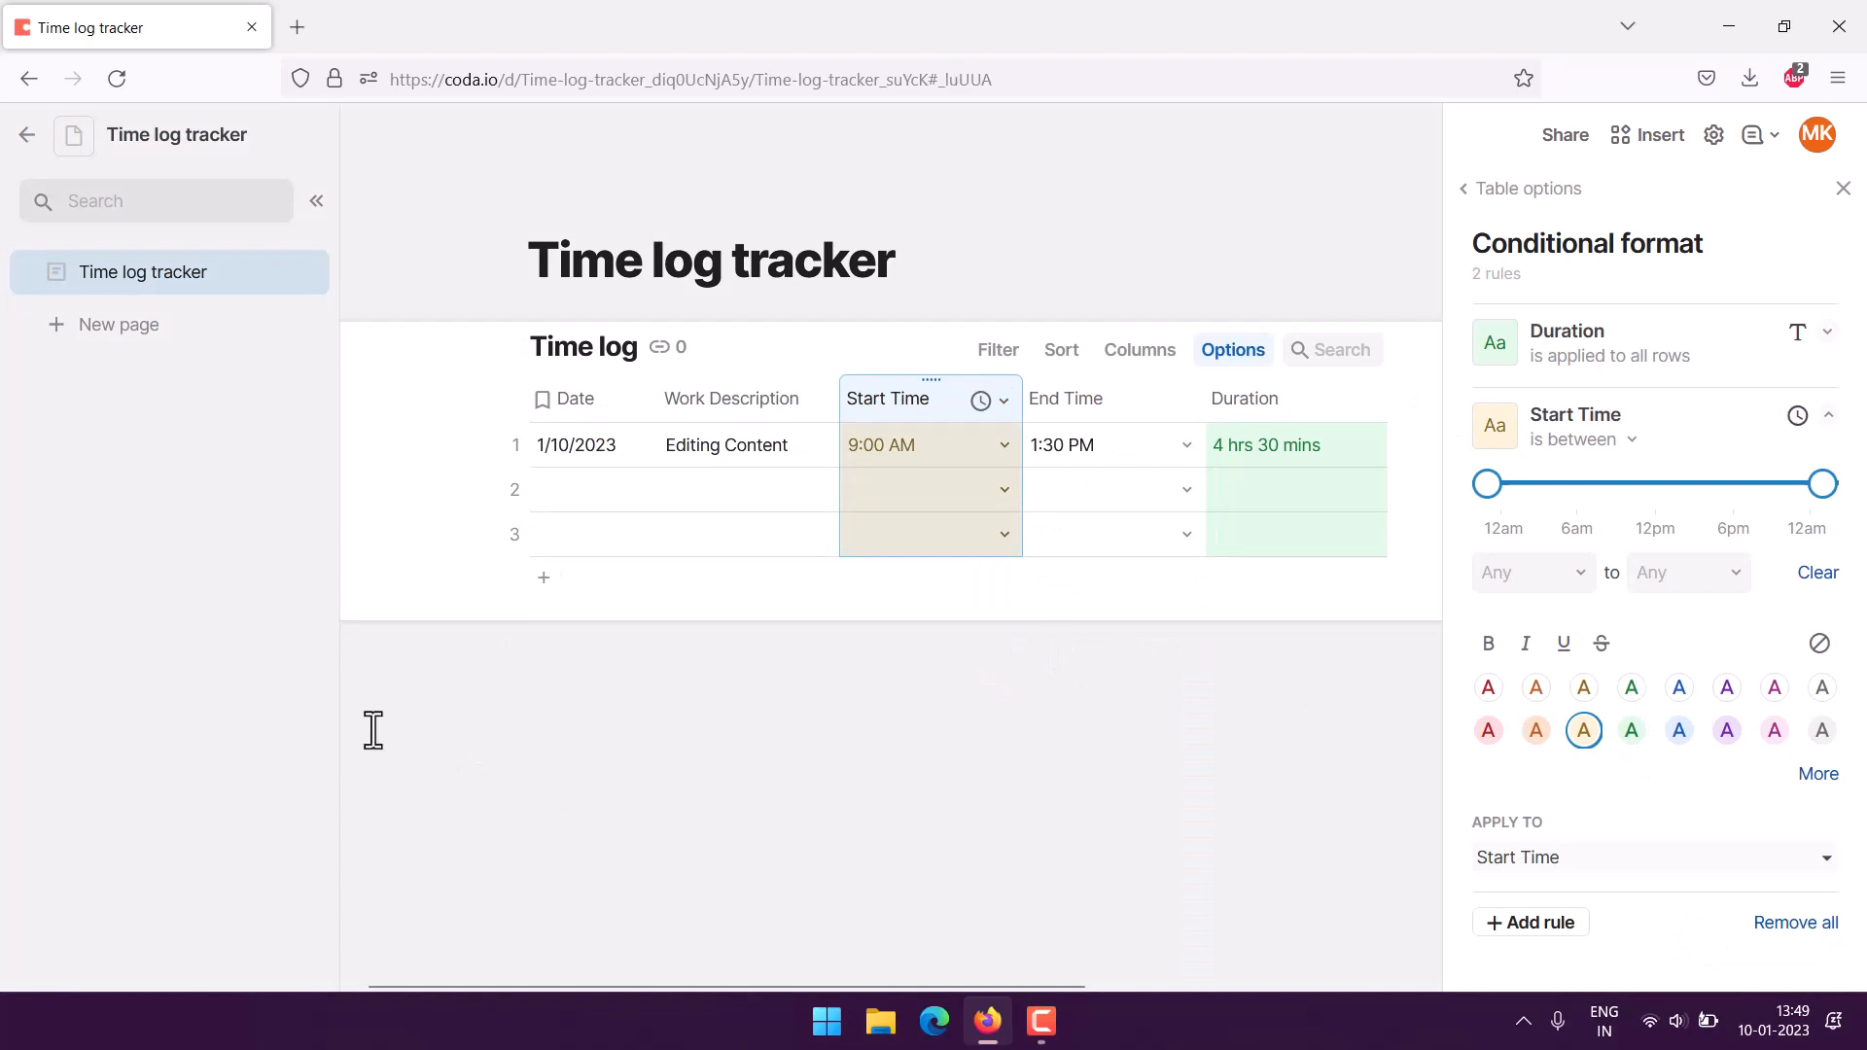
{"action": "left_click", "coordinate": [372, 729]}
Add a conditional format without a time limit that gives the End Time column a light orange background
{"action": "left_click", "coordinate": [1202, 402]}
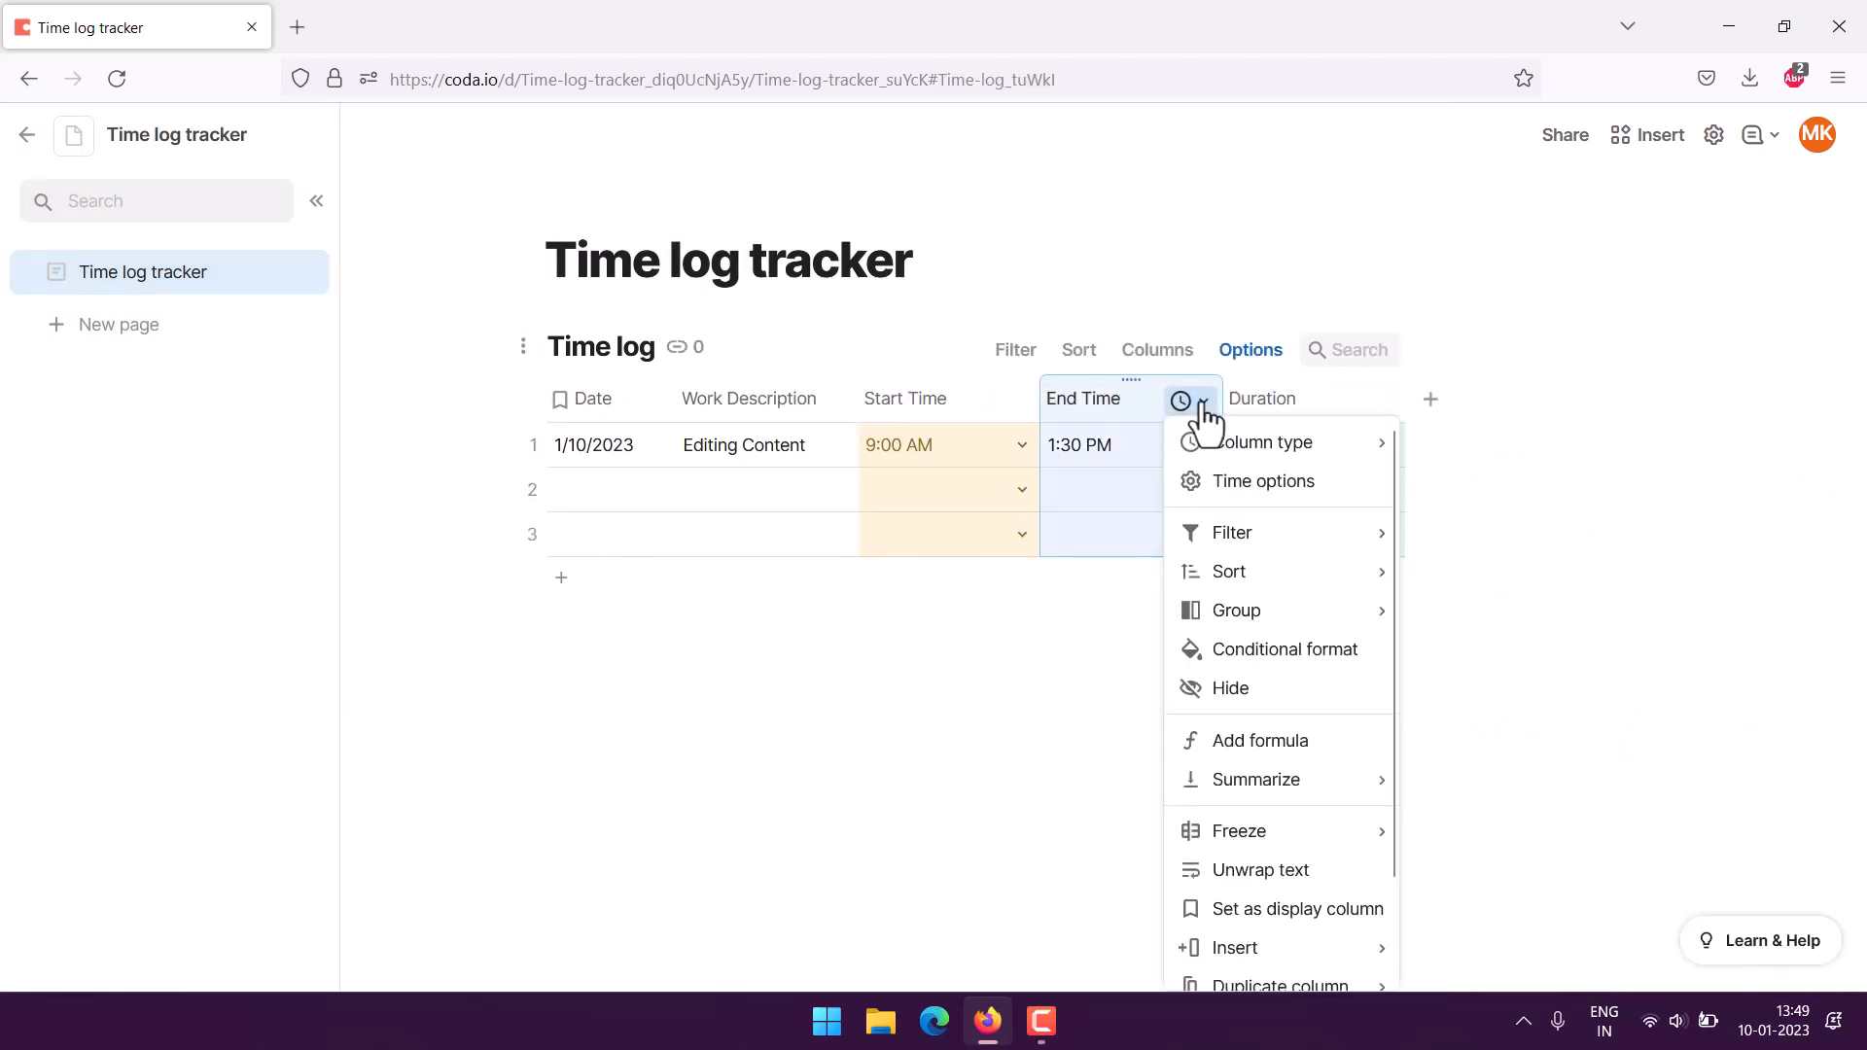
{"action": "left_click", "coordinate": [1358, 652]}
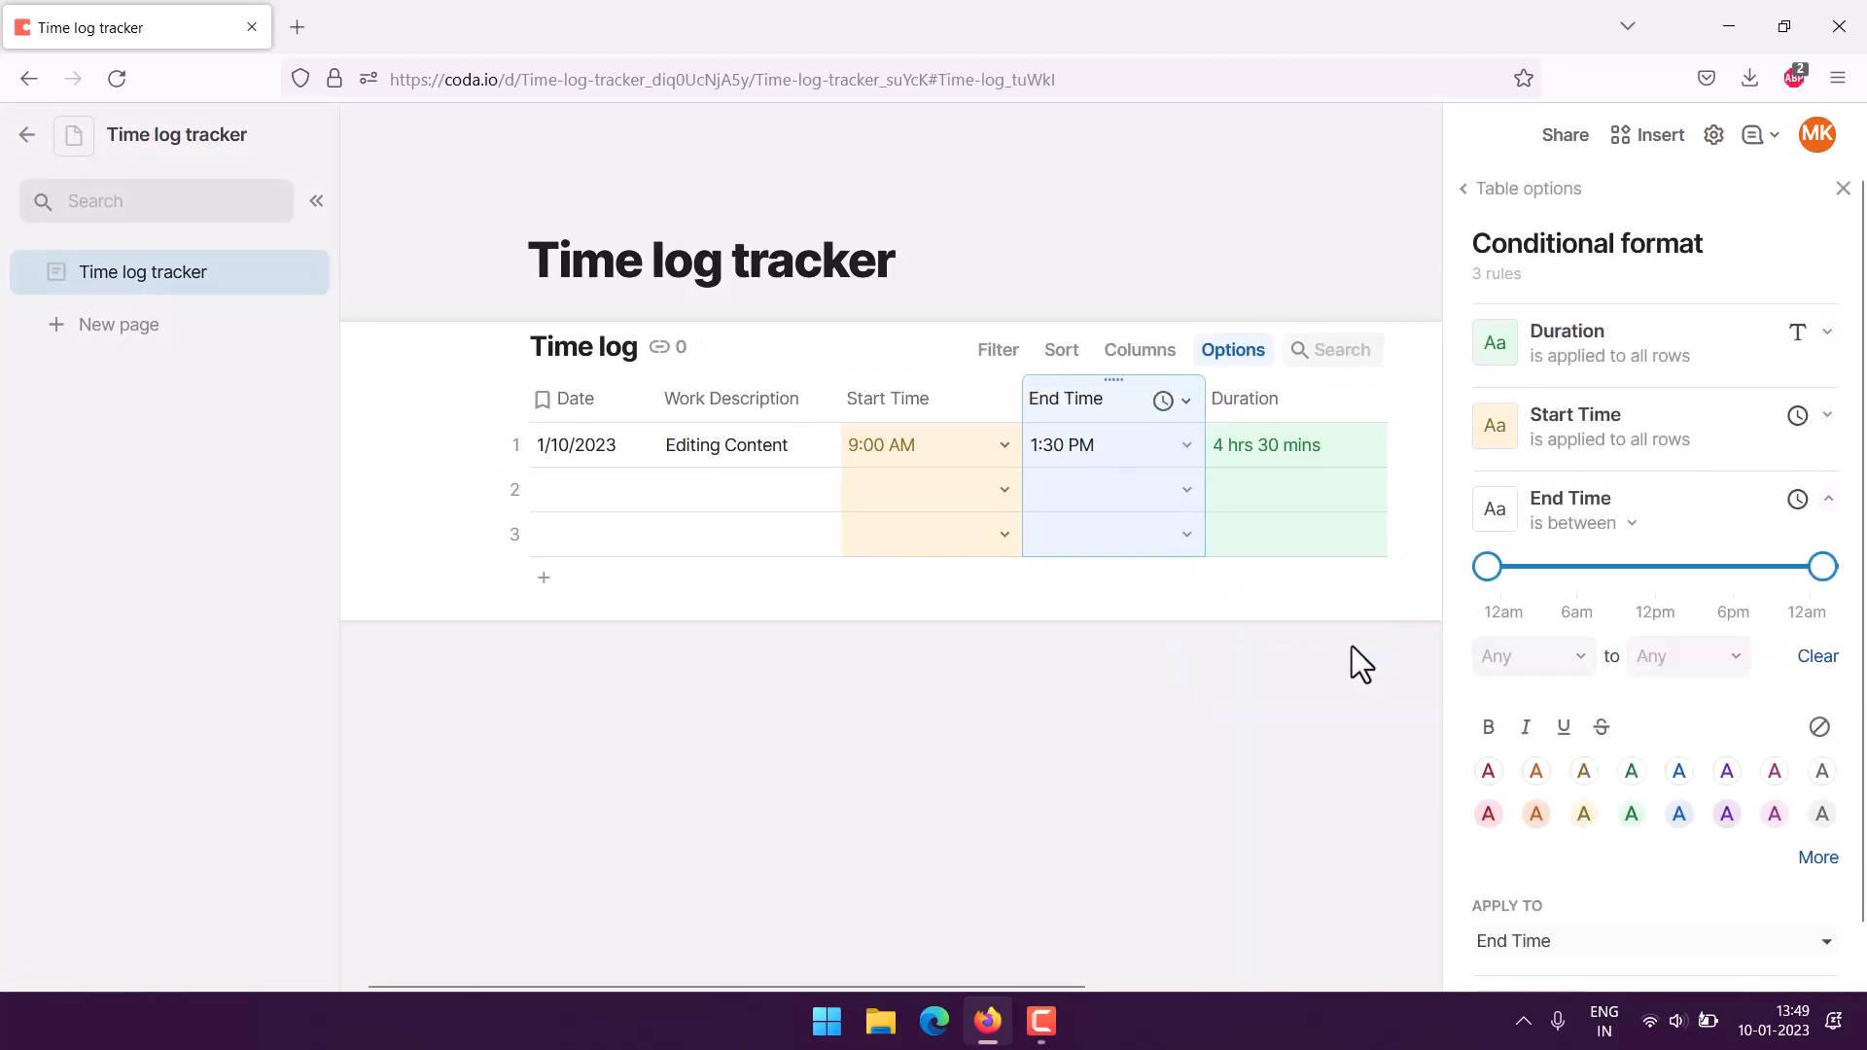
{"action": "left_click", "coordinate": [1536, 814]}
{"action": "left_click", "coordinate": [366, 709]}
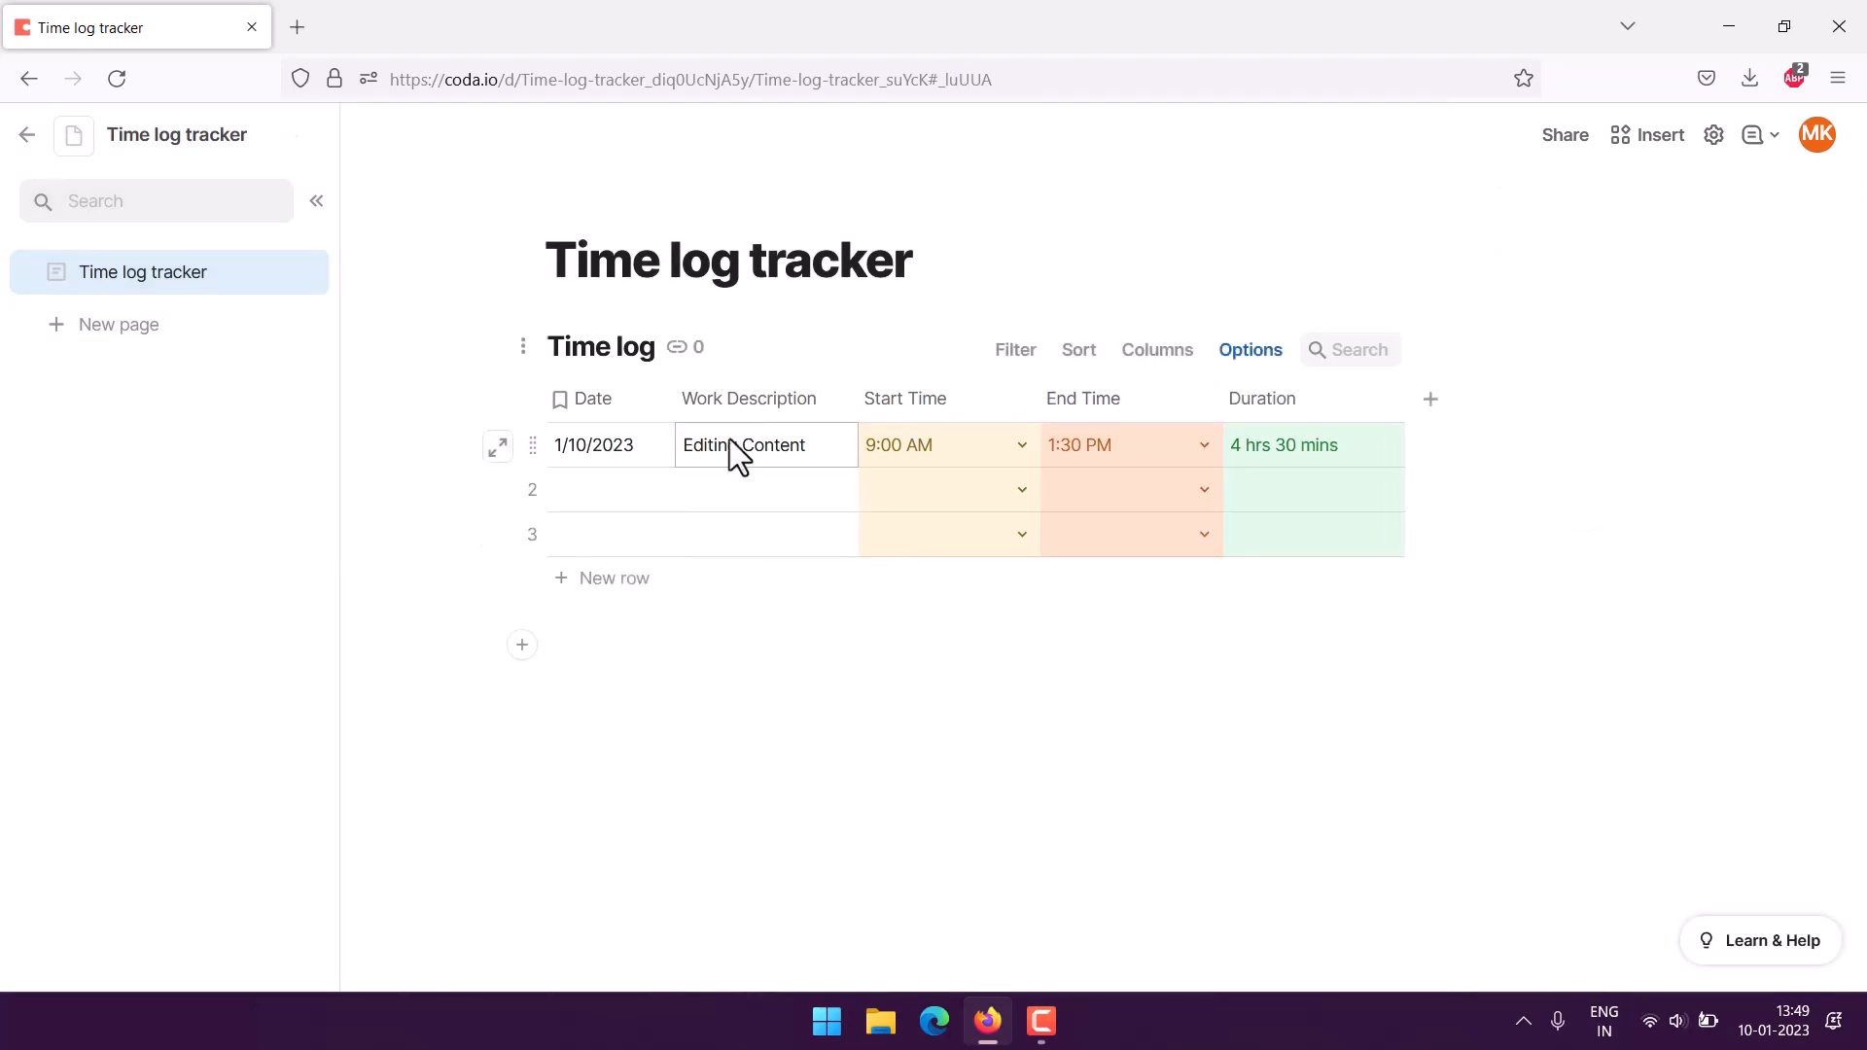
Add a conditional format without a text filter that gives the Work Description column blue text on a light blue background
{"action": "left_click", "coordinate": [836, 408]}
{"action": "left_click", "coordinate": [840, 404]}
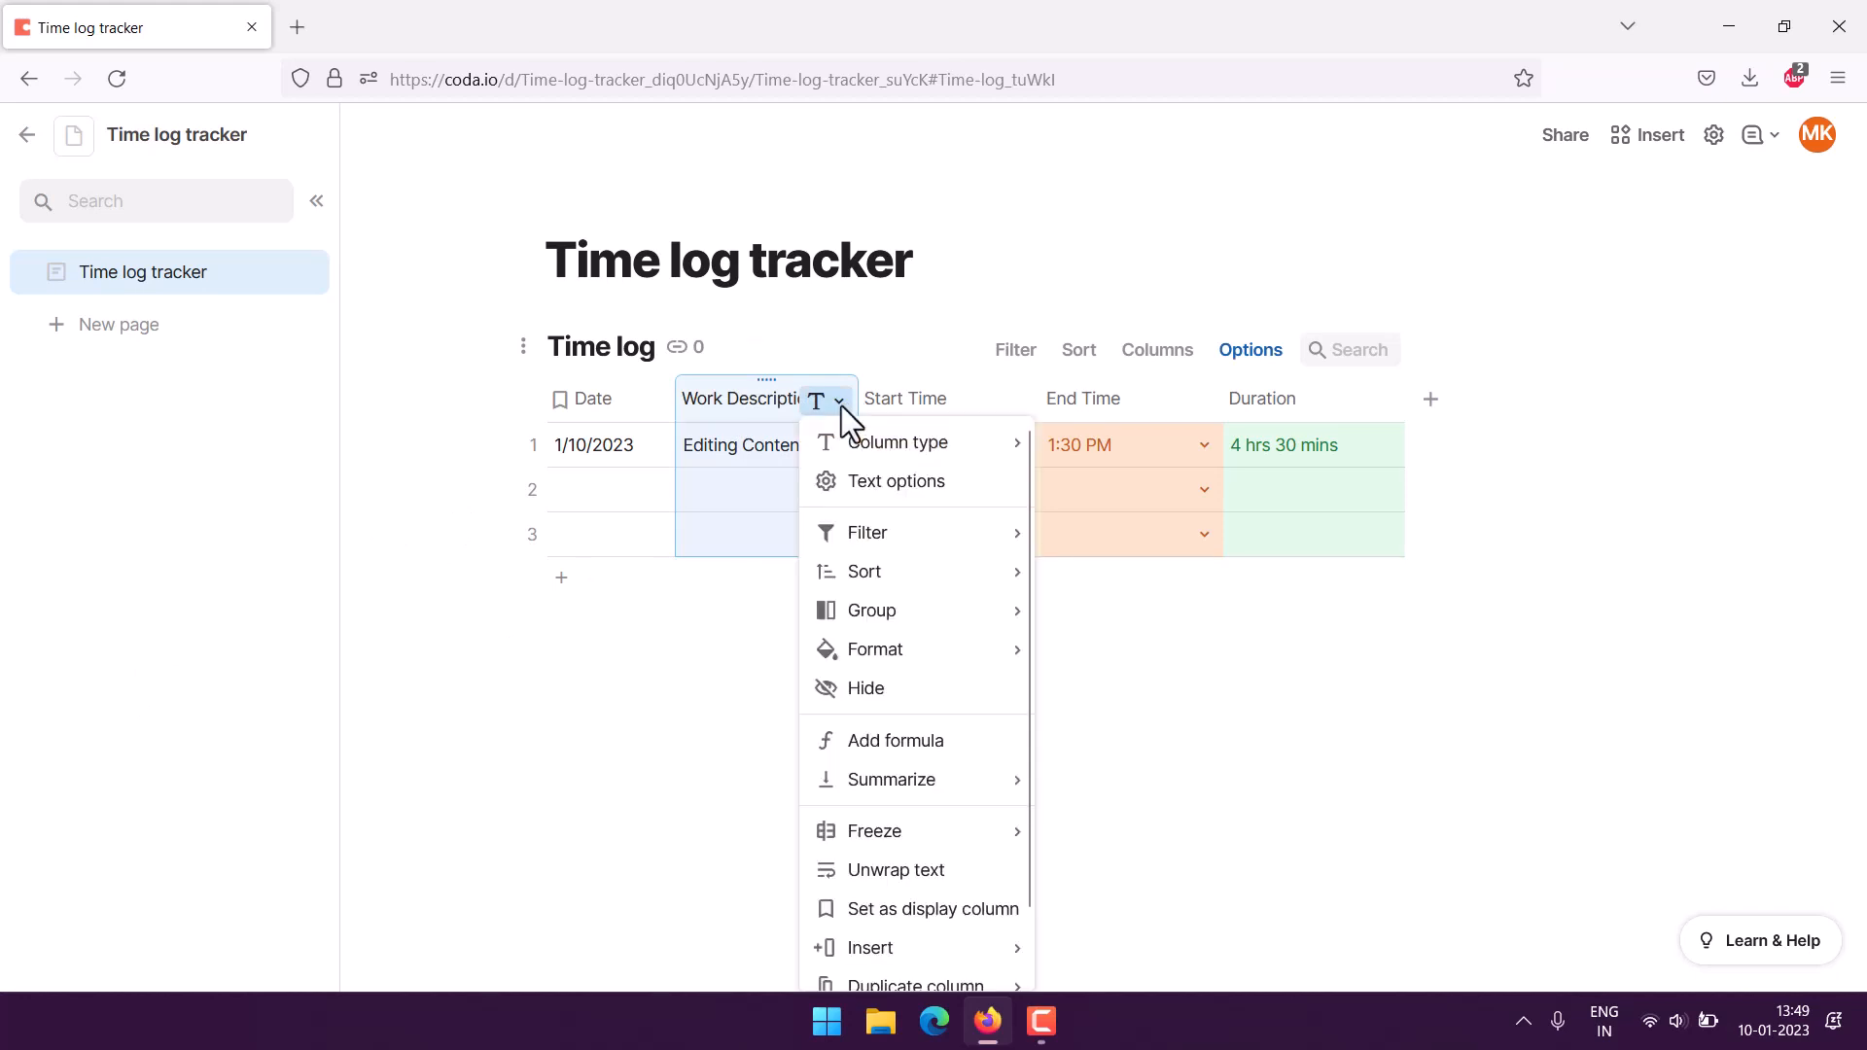
{"action": "mouse_move", "coordinate": [879, 652]}
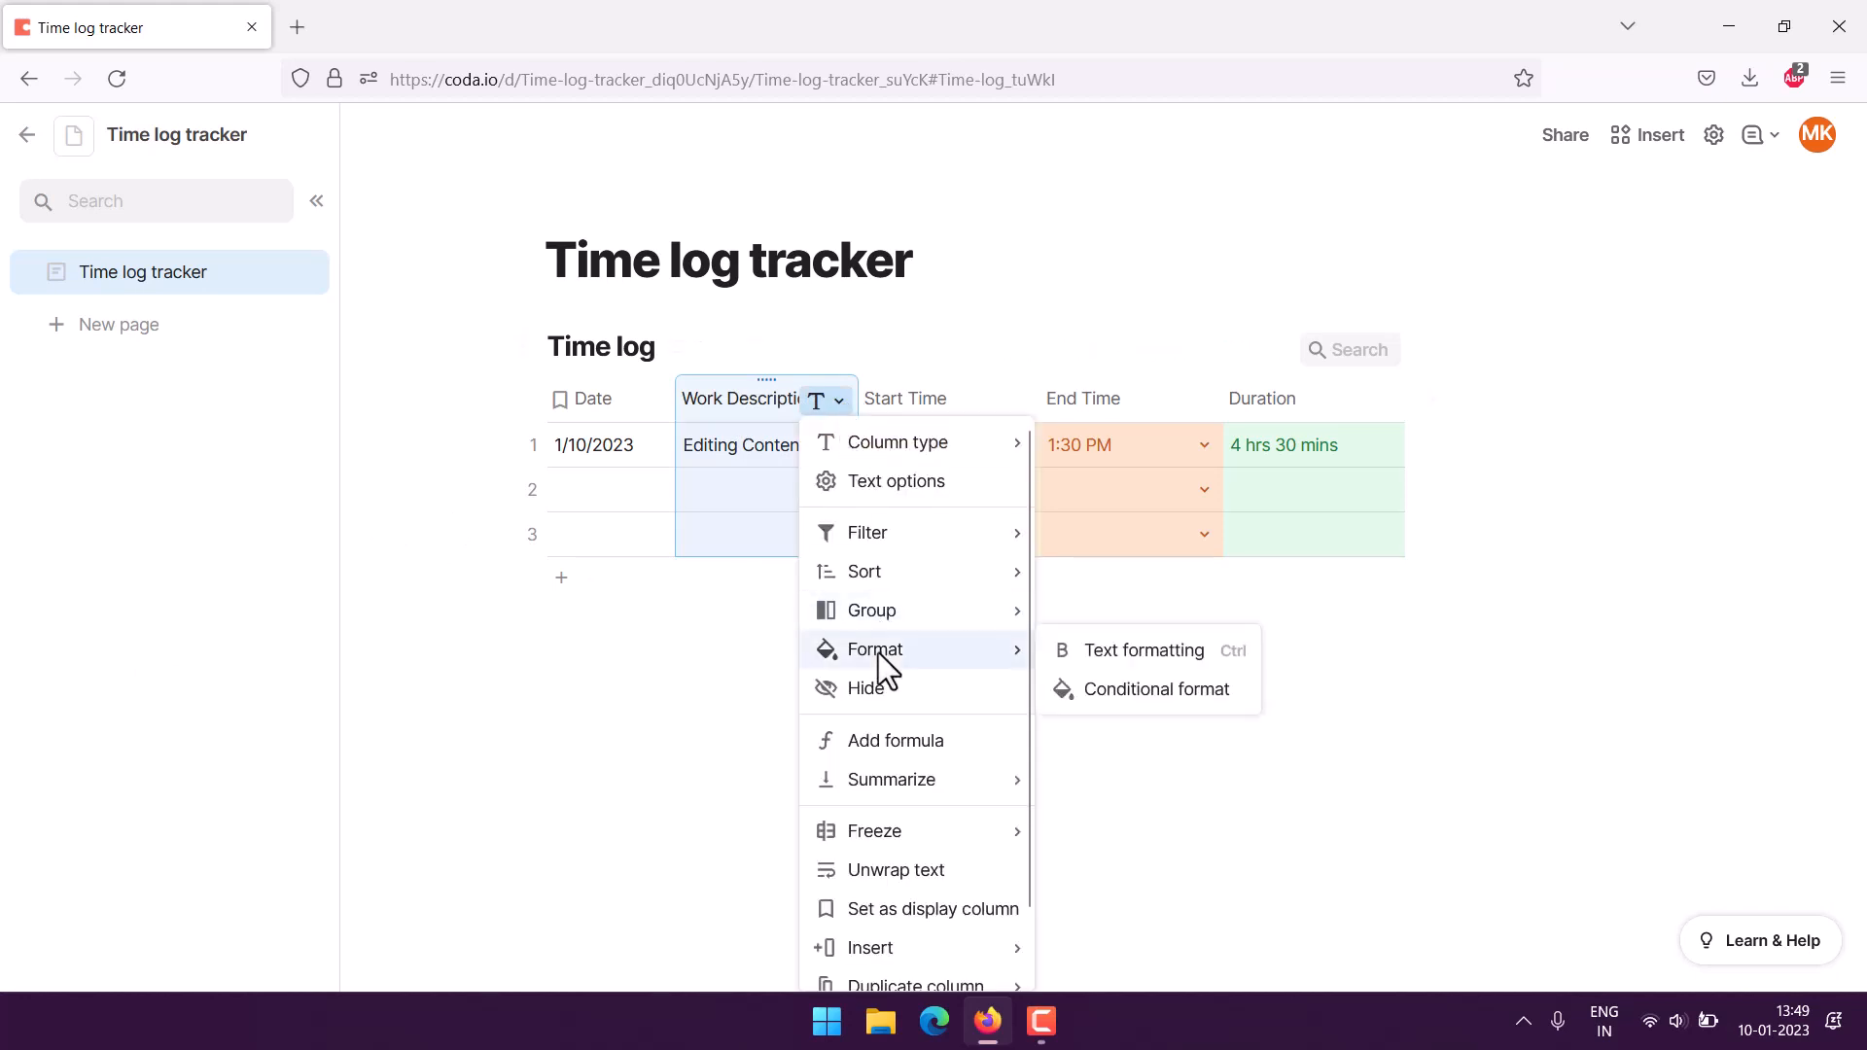
{"action": "left_click", "coordinate": [1109, 693]}
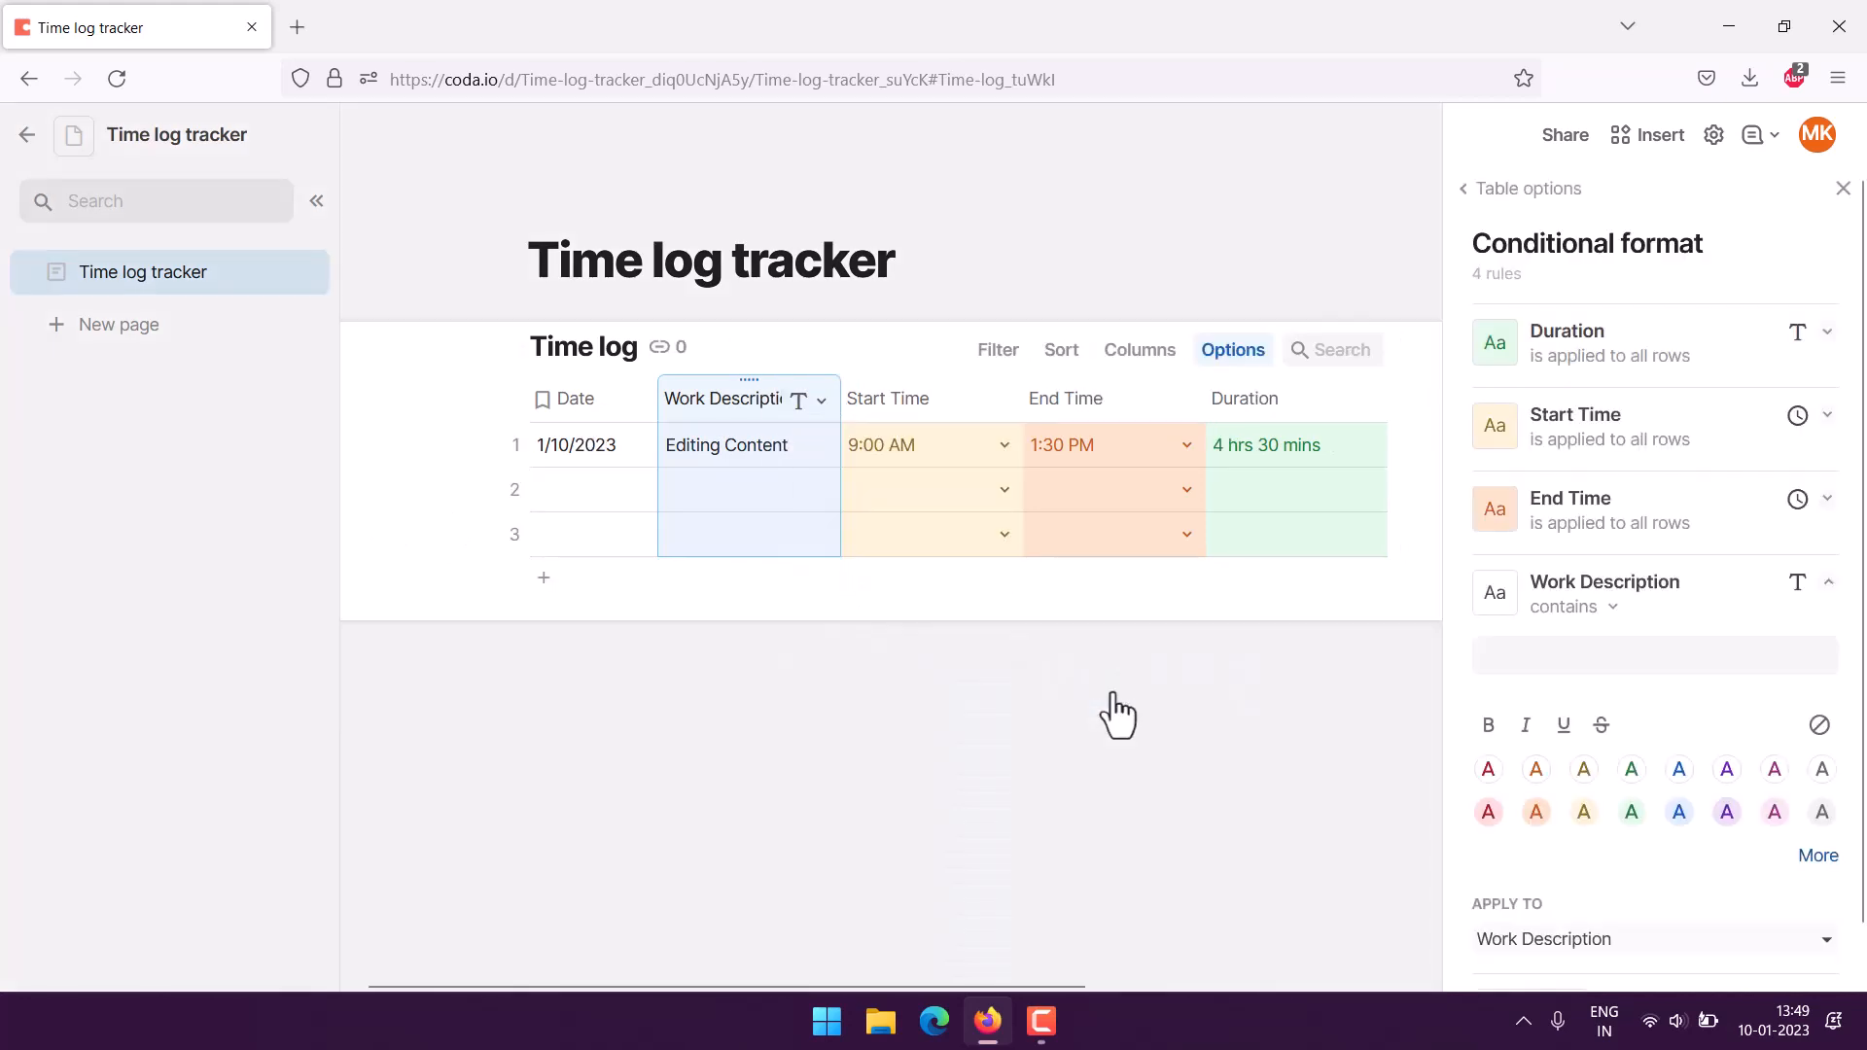
{"action": "left_click", "coordinate": [1679, 813]}
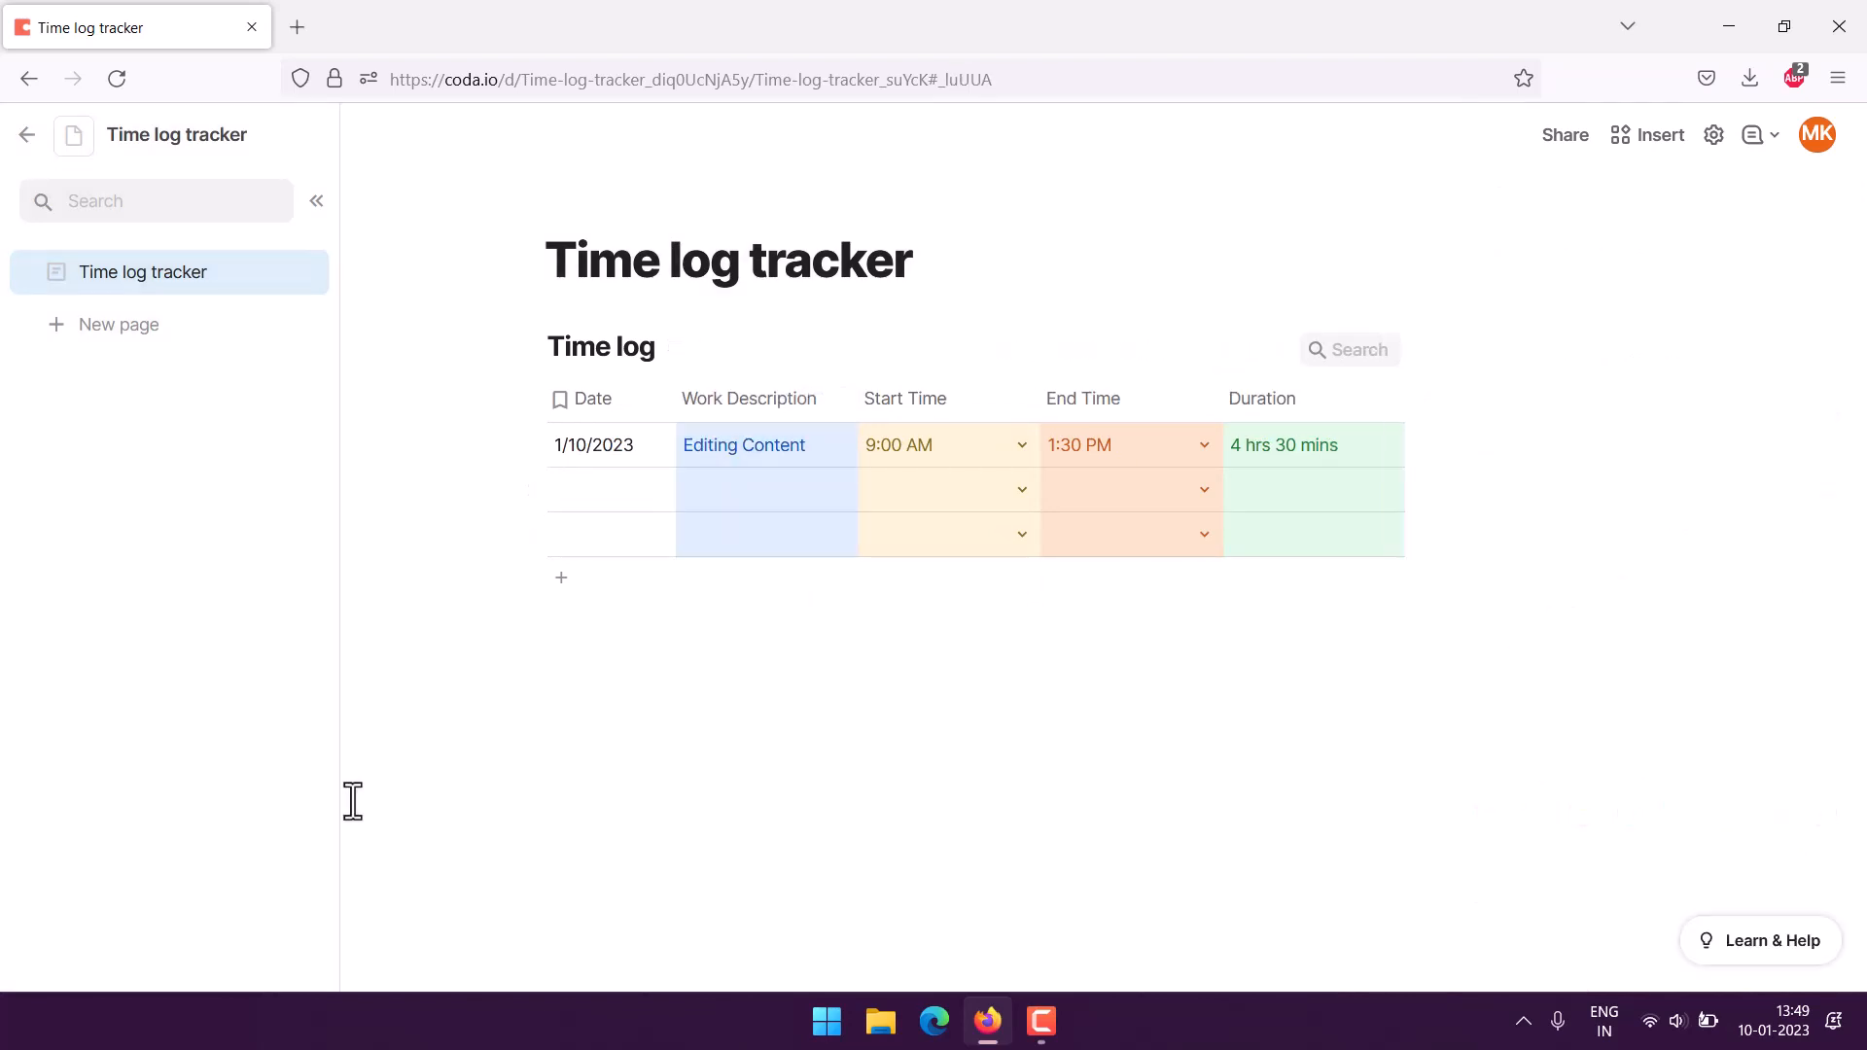
{"action": "left_click", "coordinate": [355, 801]}
{"action": "double_click", "coordinate": [566, 453]}
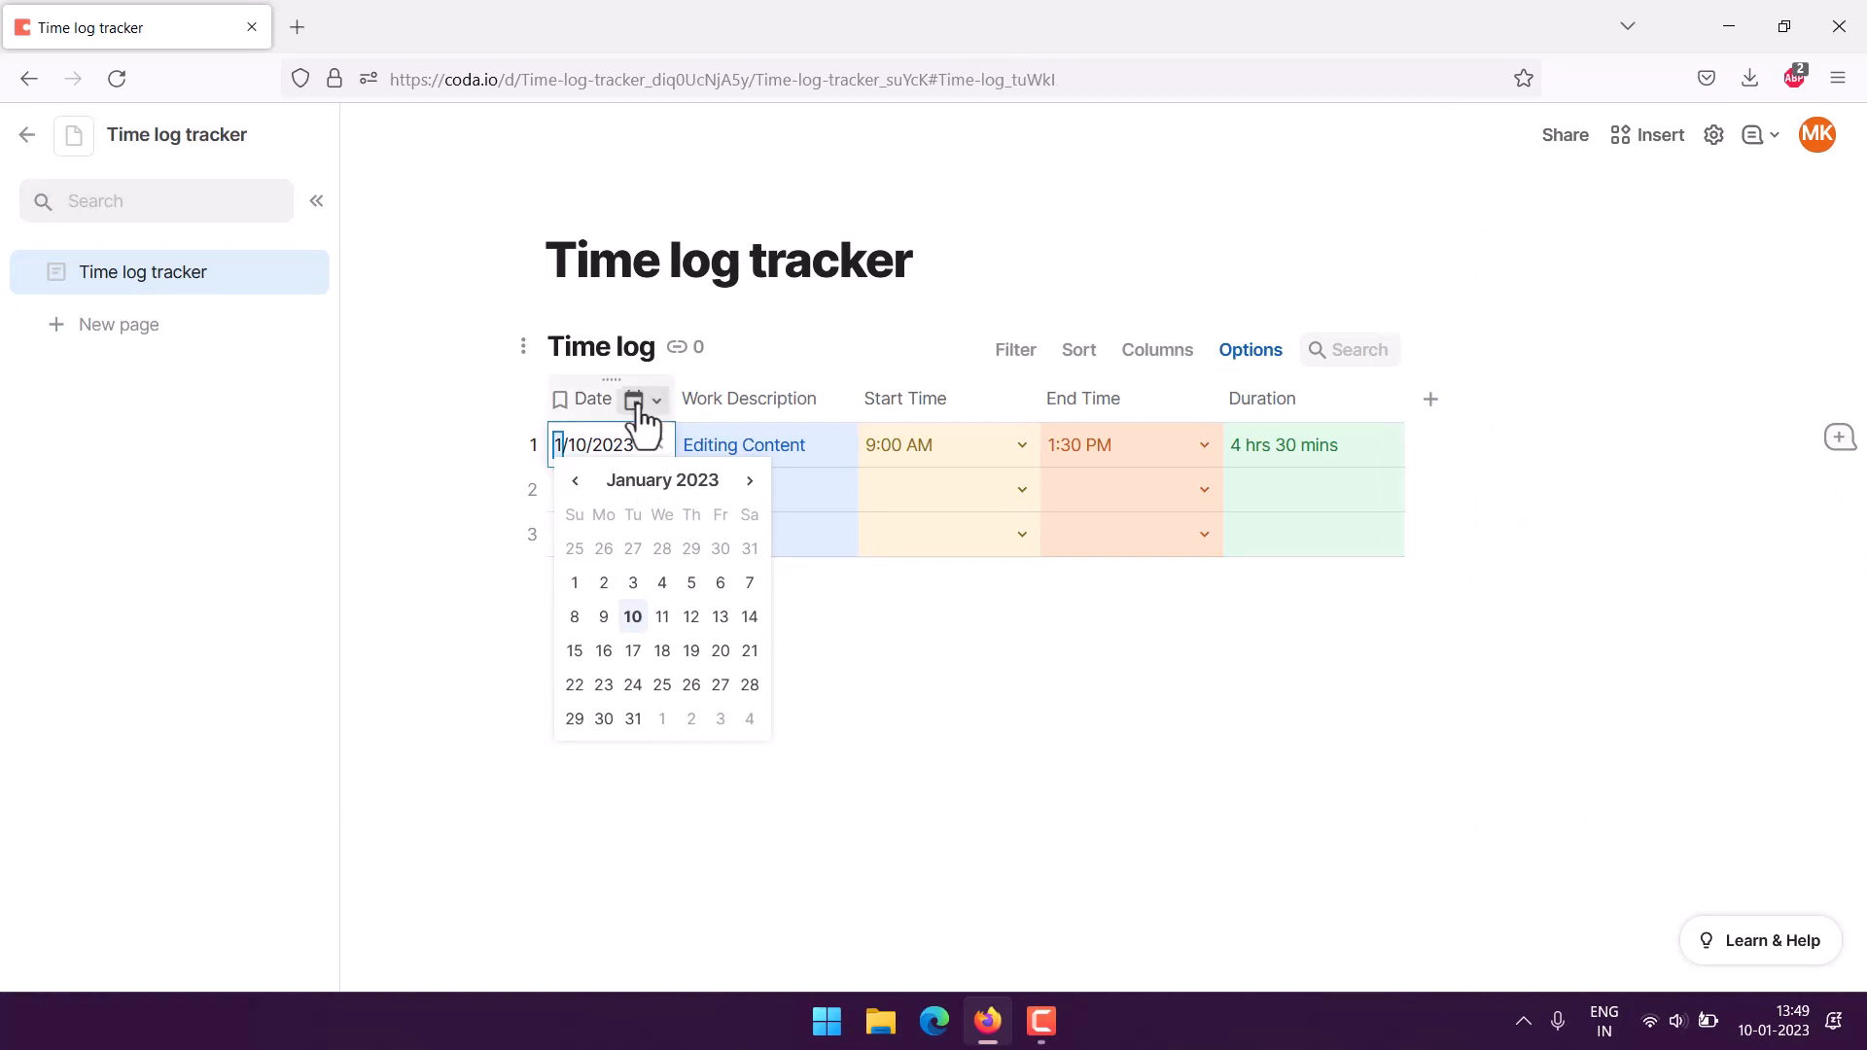
{"action": "left_click", "coordinate": [652, 402]}
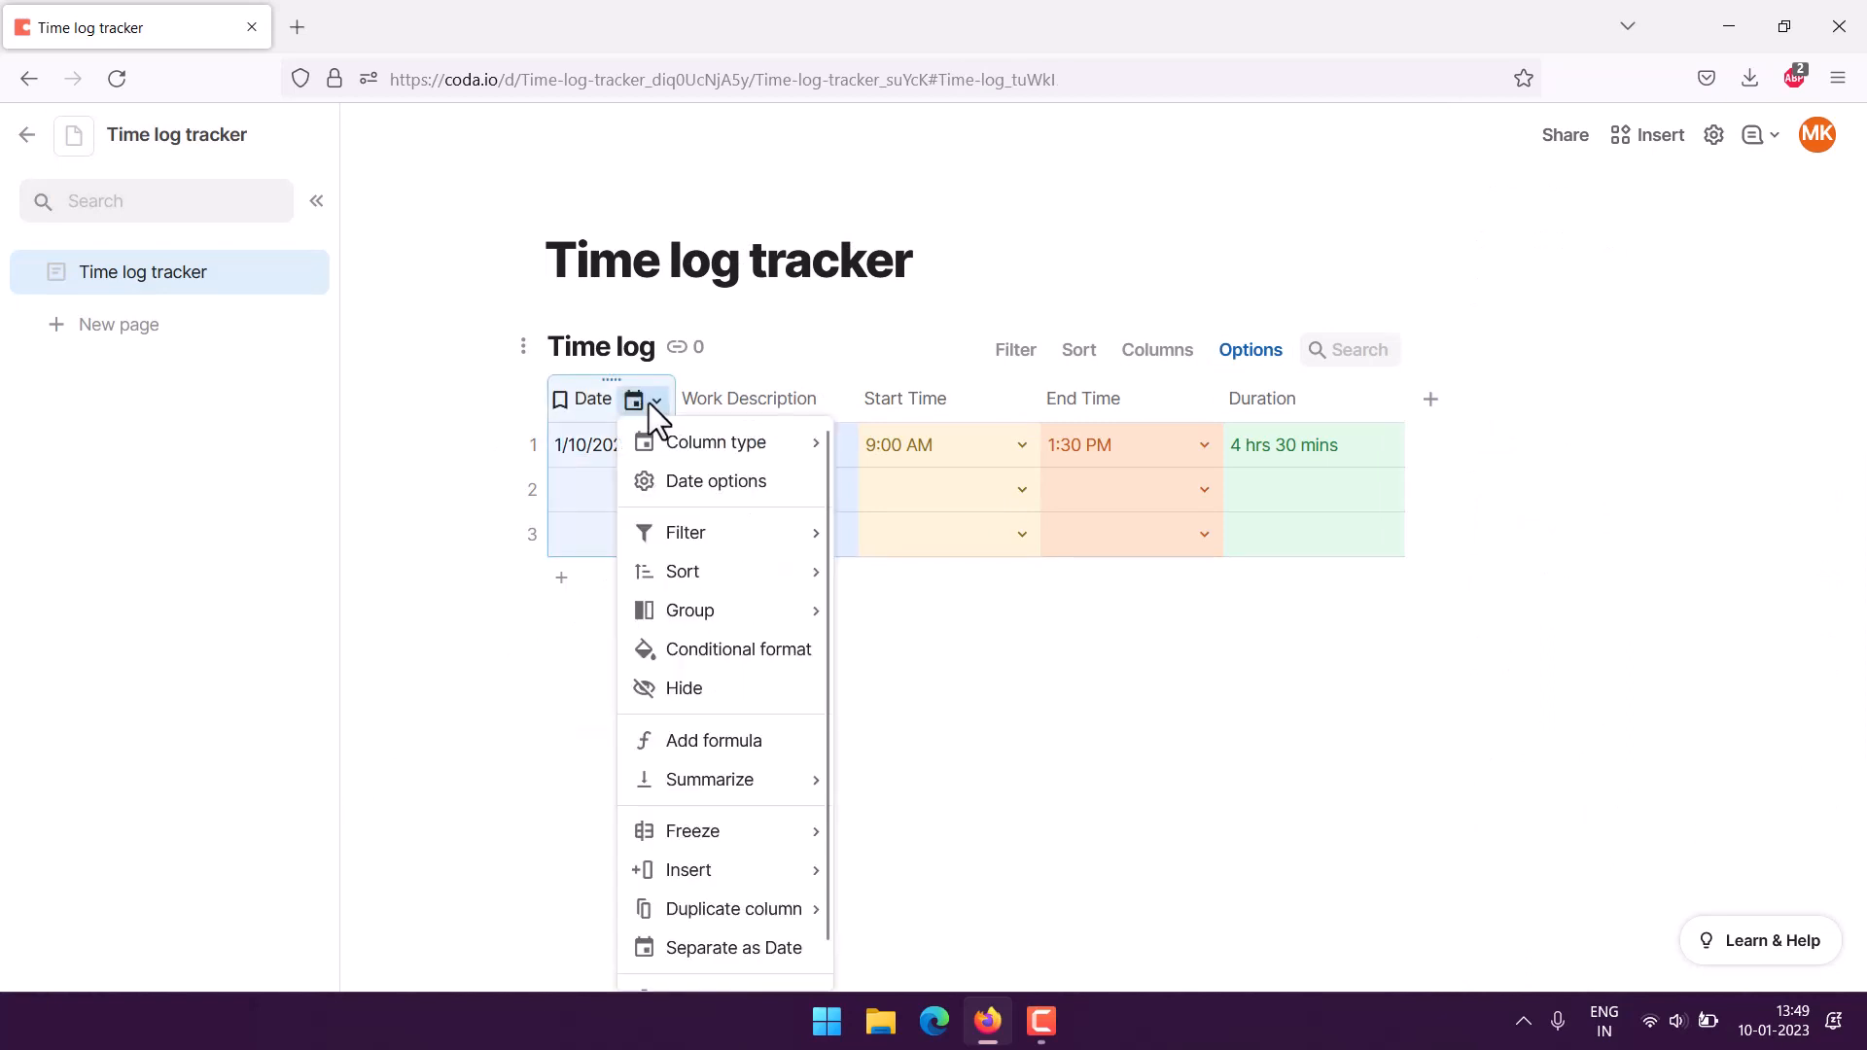
{"action": "left_click", "coordinate": [741, 650]}
{"action": "scroll", "coordinate": [1821, 941], "scroll_direction": "down", "scroll_amount": 1}
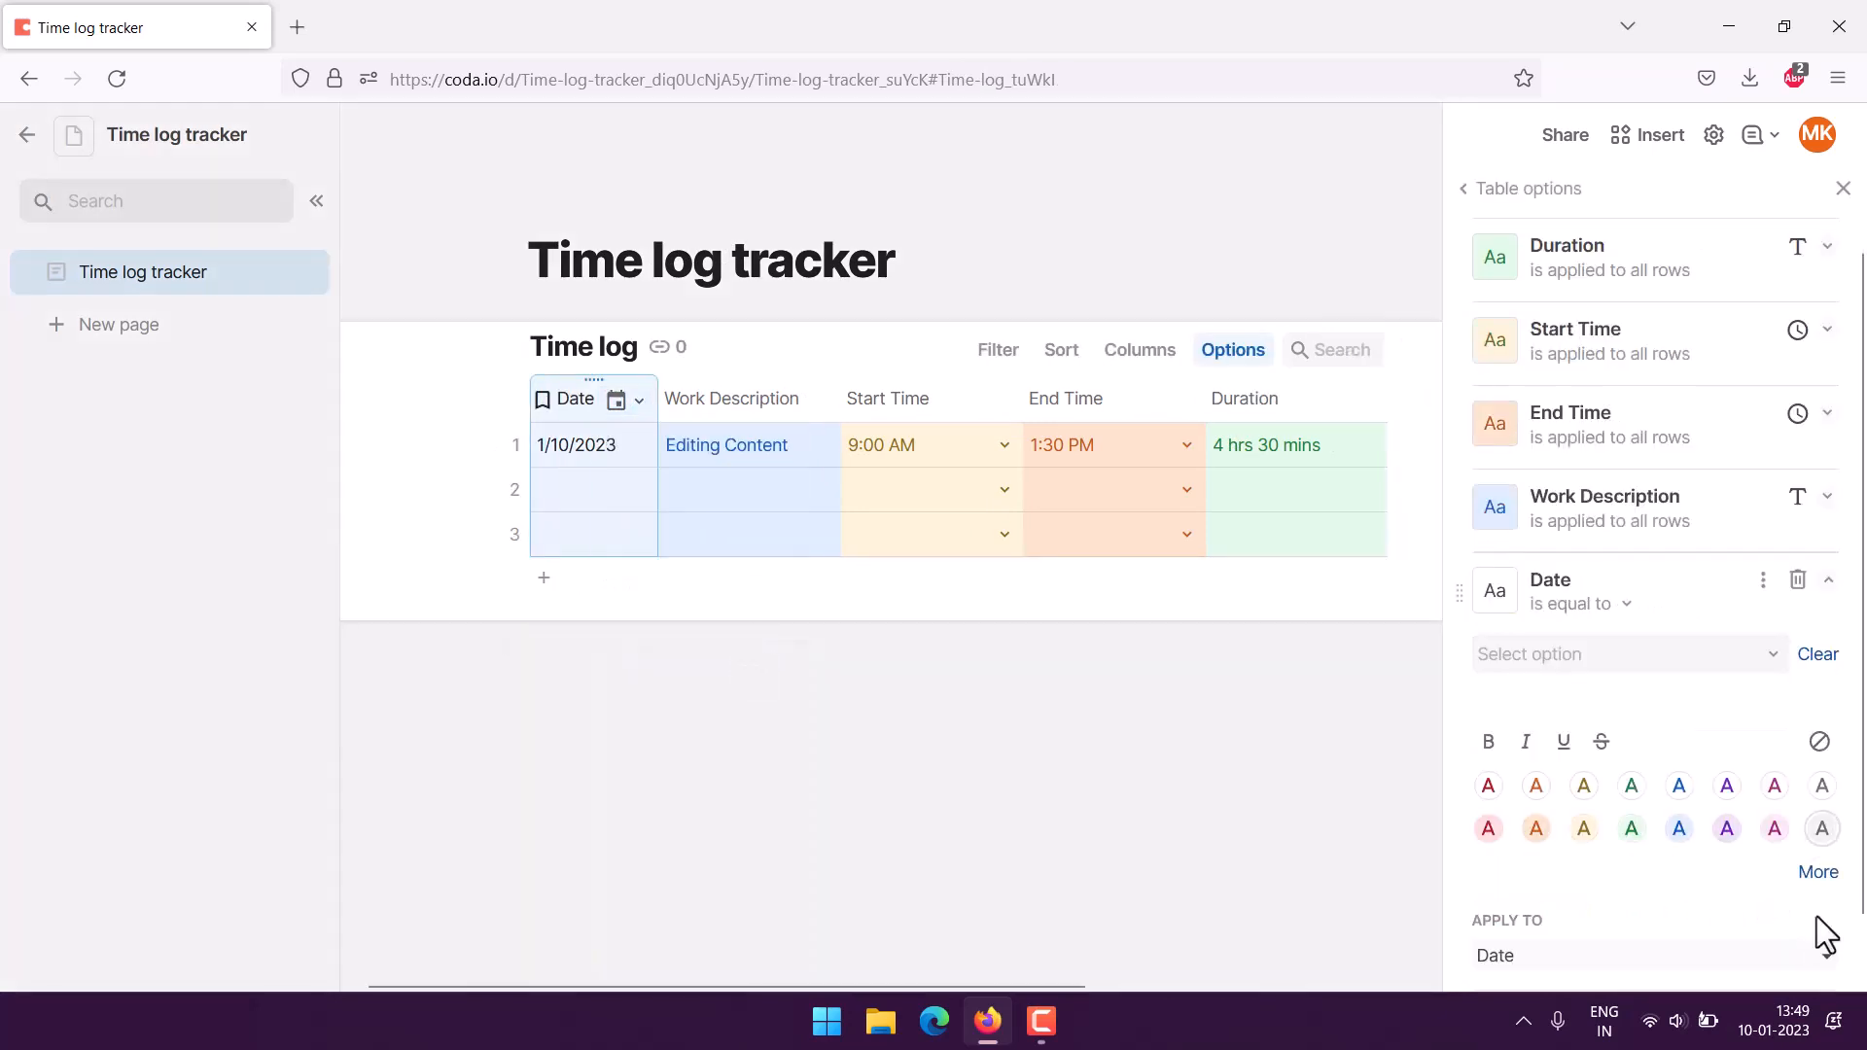
{"action": "left_click", "coordinate": [383, 724]}
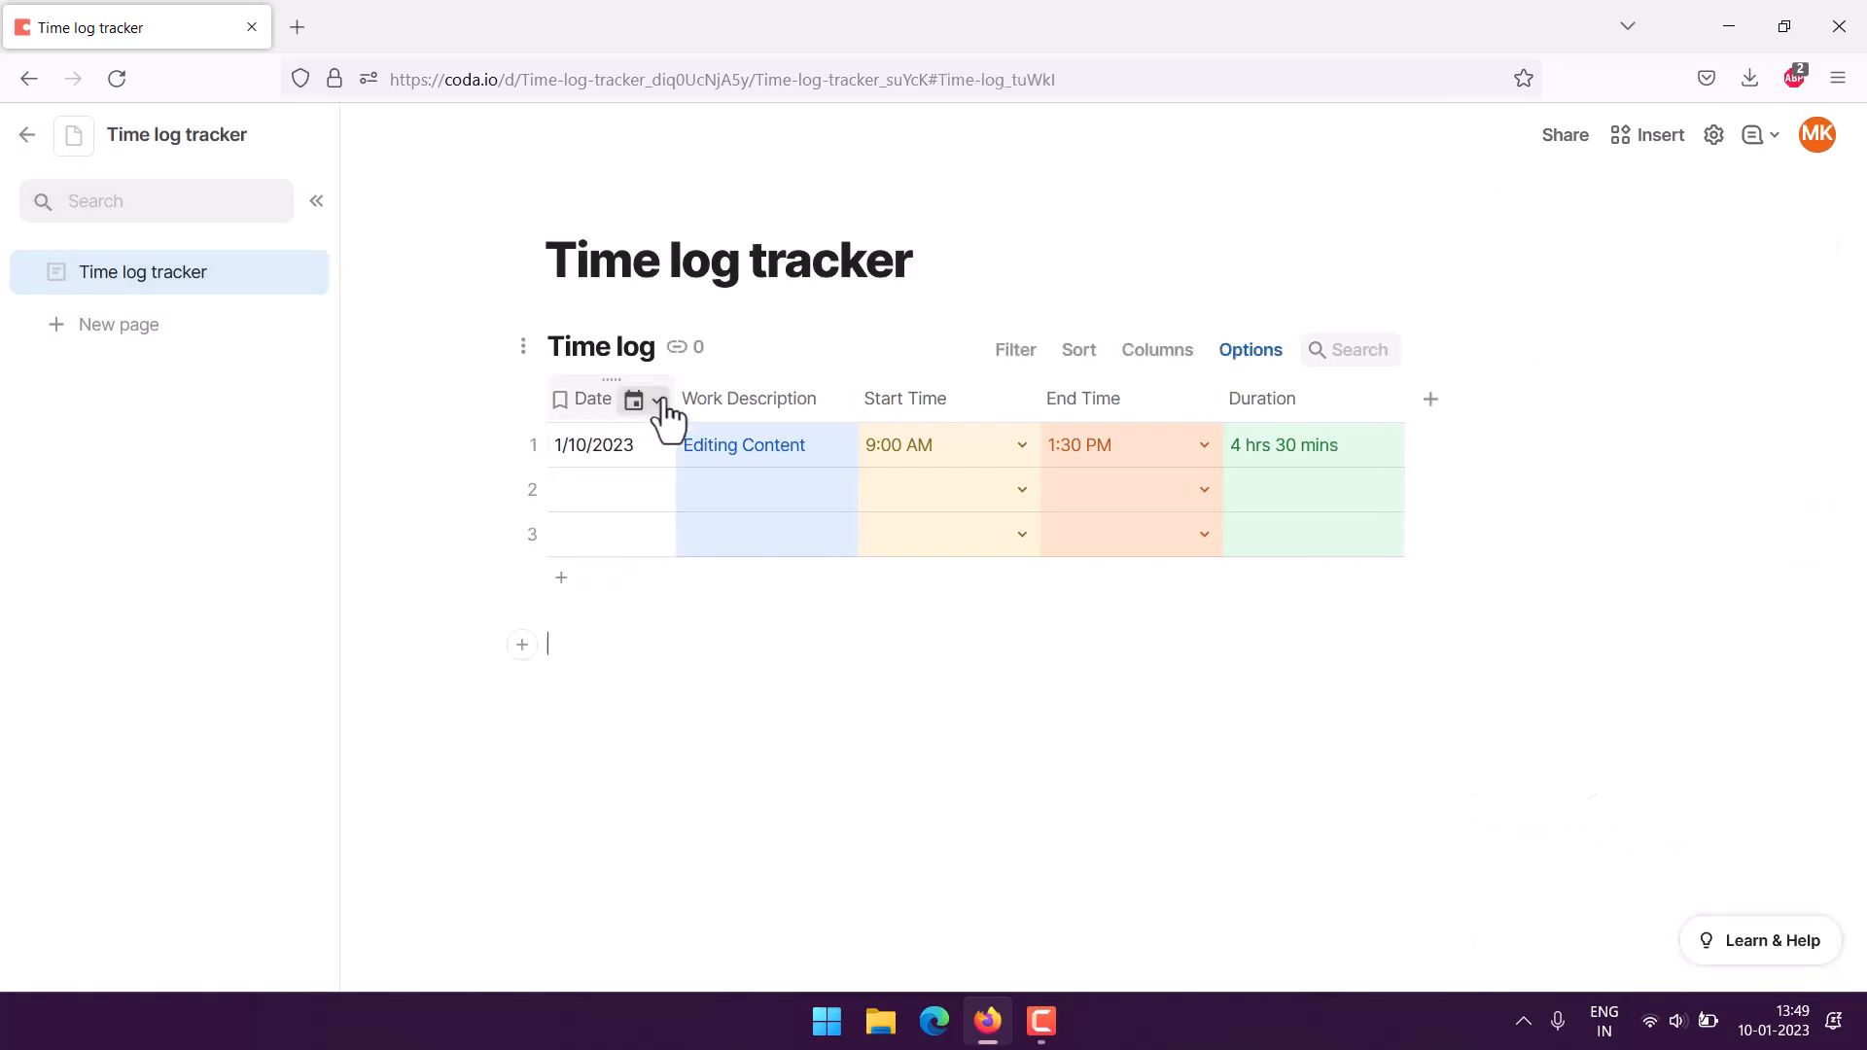
{"action": "left_click", "coordinate": [657, 401]}
{"action": "left_click", "coordinate": [718, 649]}
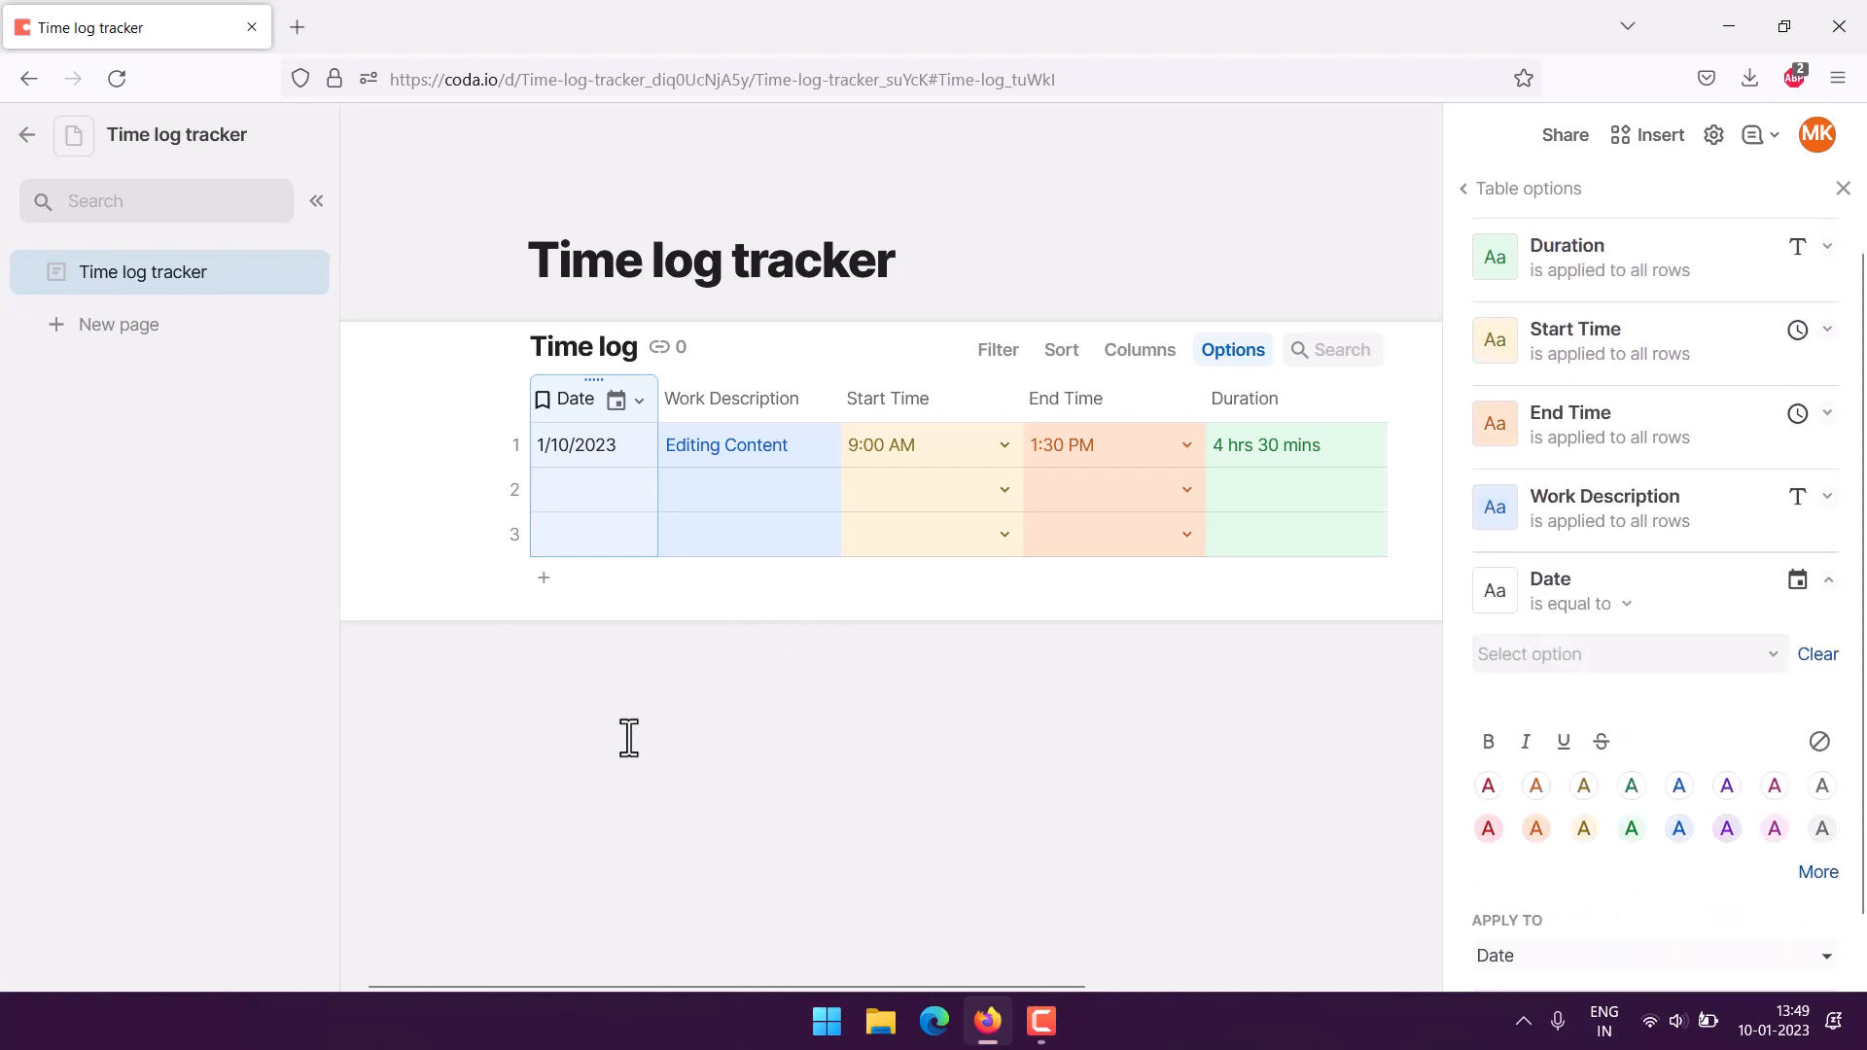
{"action": "left_click", "coordinate": [365, 702]}
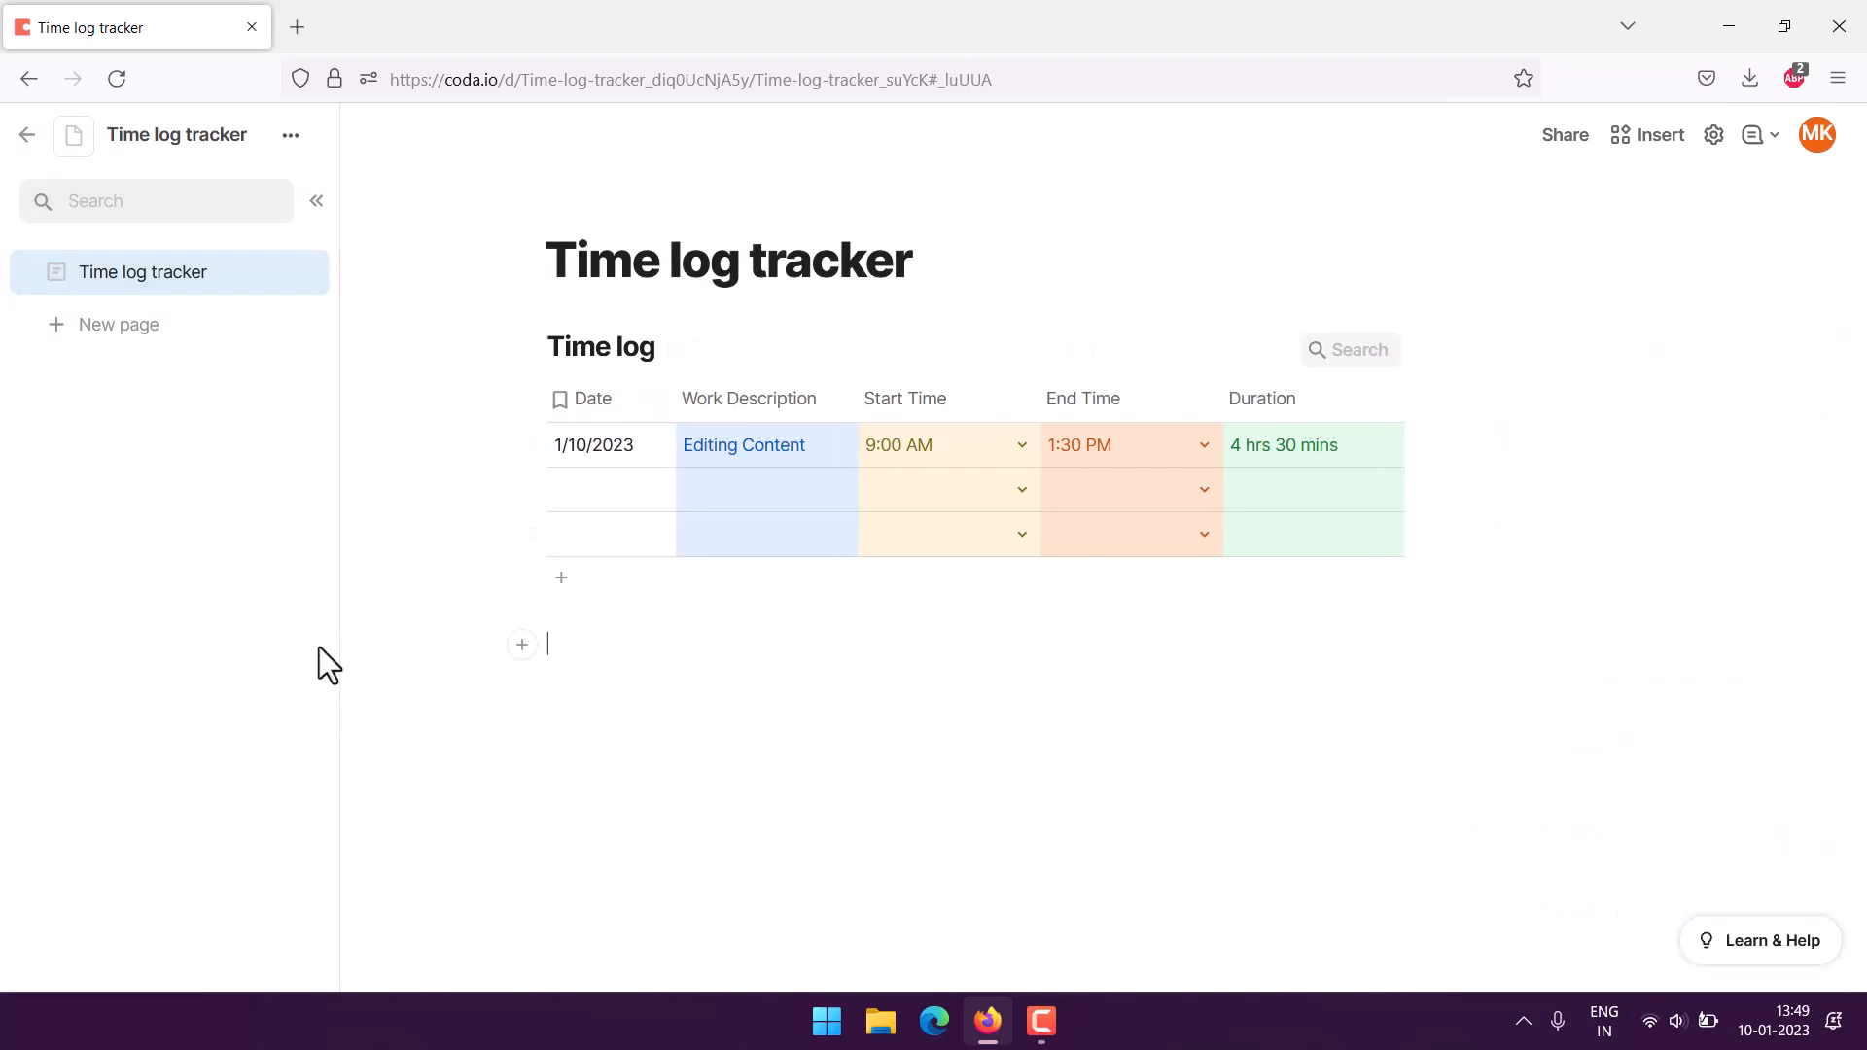